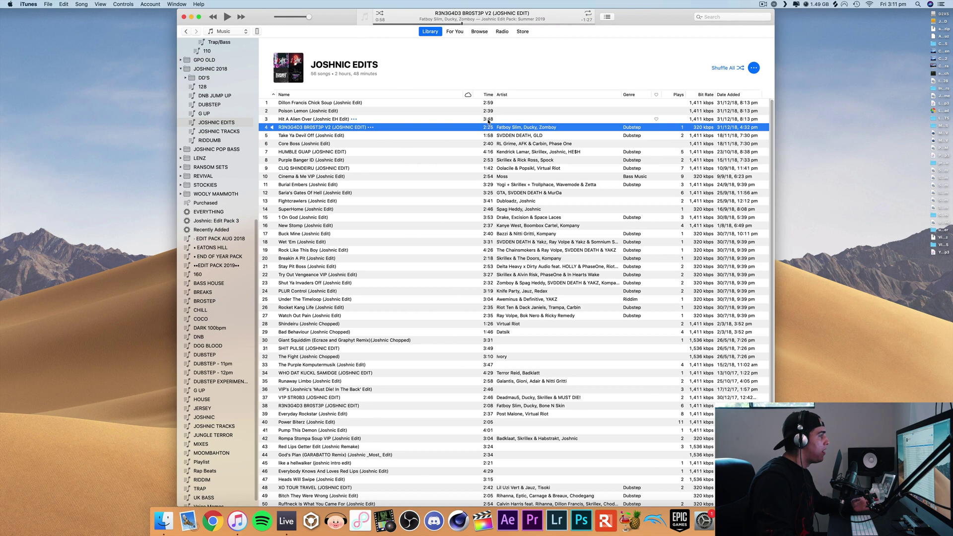
# Play part of R3N3G4D3 BR0ST3P V2 (JOSHNIC EDIT) in the JOSHNIC EDITS playlist and pause it.
pyautogui.click(402, 24)
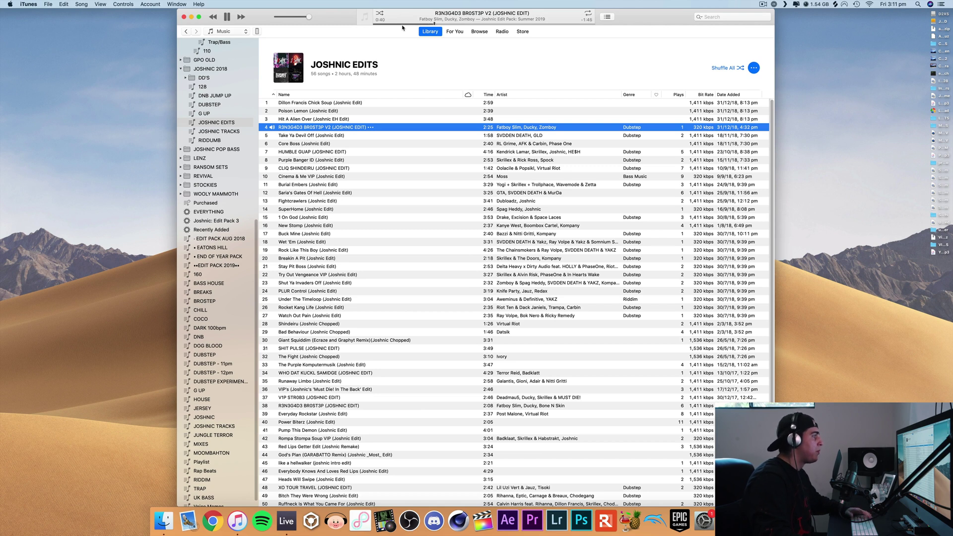
pyautogui.press('space')
# Switch to the Ableton Live project and enlarge the arrangement around the start of the first Hide N' Seek clip.
pyautogui.press('super+Tab')
pyautogui.press('+')
pyautogui.press('+')
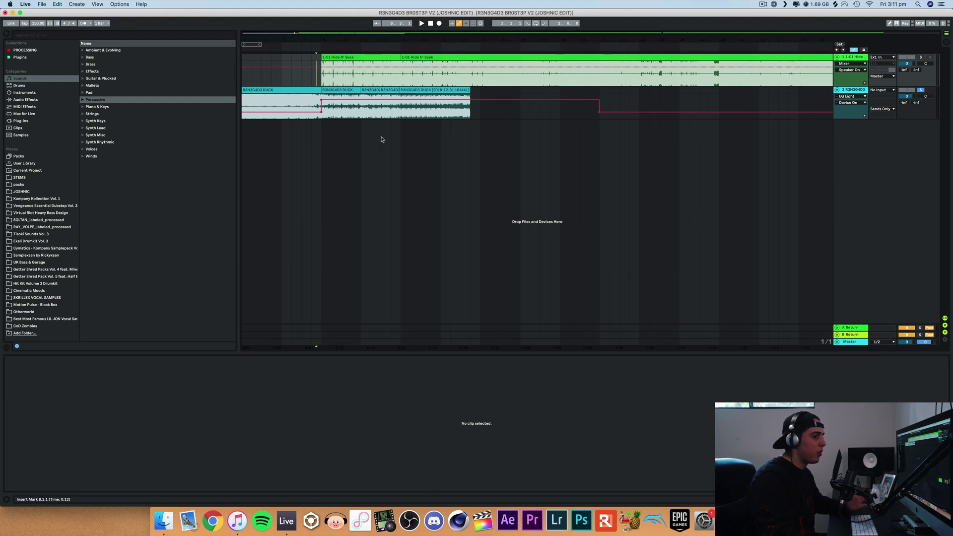
pyautogui.moveTo(306, 38)
pyautogui.mouseDown()
pyautogui.moveTo(307, 55)
pyautogui.moveTo(412, 55)
pyautogui.mouseUp()
pyautogui.scroll(5, 853, 119)
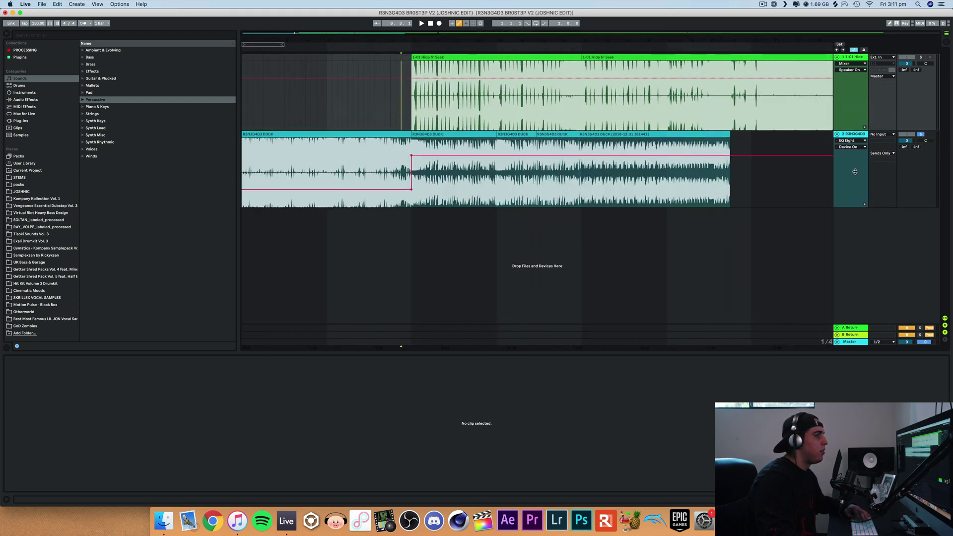
# Route the R3N3G4D3 track's output to Ext. Out and audition its opening clip from bar 4.
pyautogui.click(922, 148)
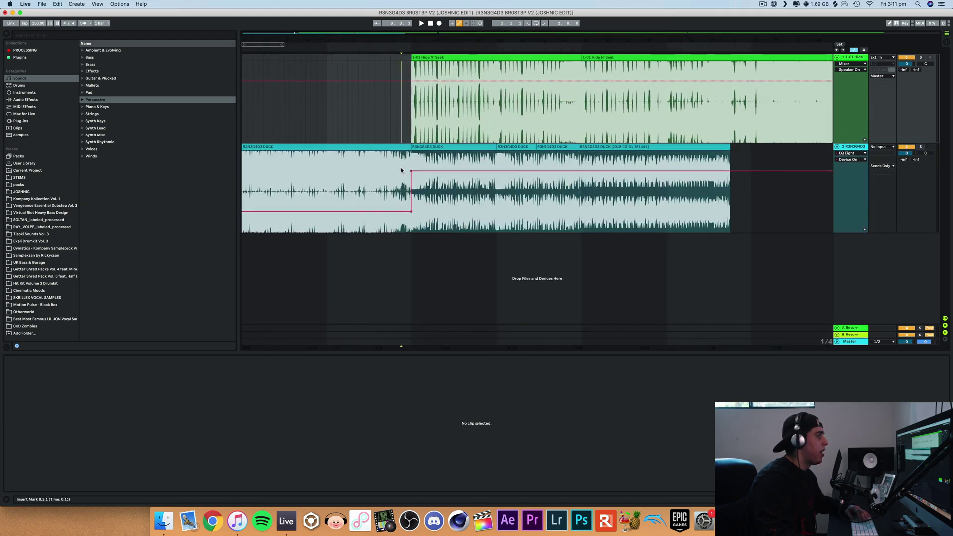
pyautogui.click(336, 148)
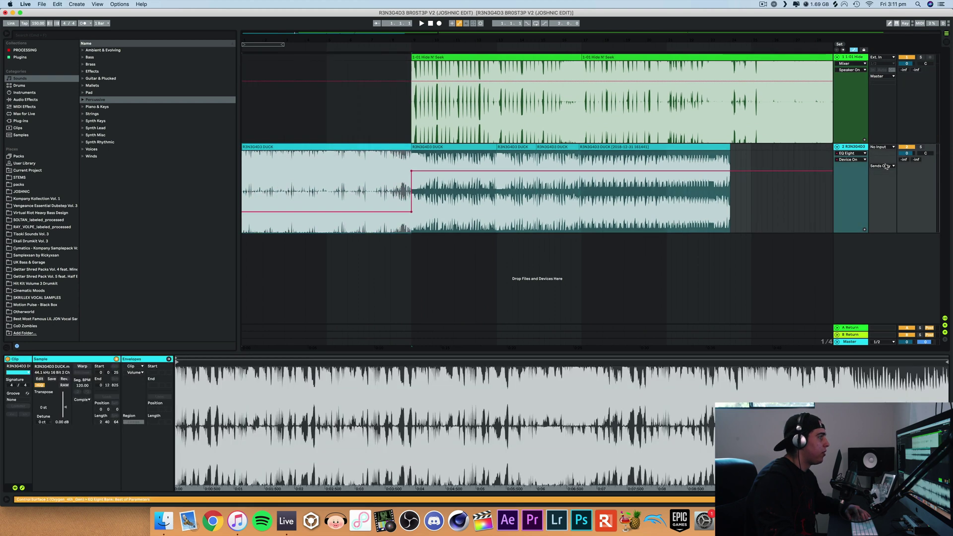
pyautogui.click(914, 149)
pyautogui.press('space')
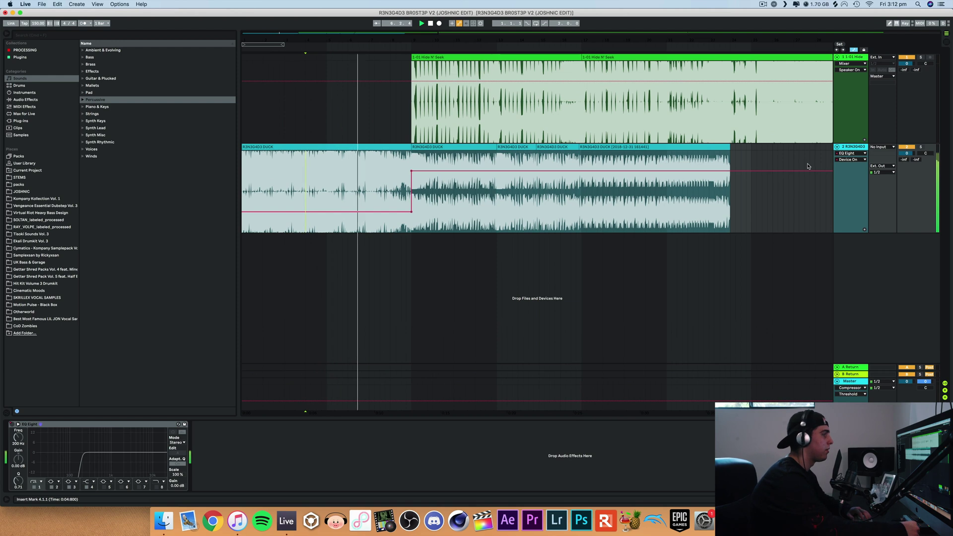
pyautogui.press('space')
# Solo the R3N3G4D3 track and audition its chopped clips from bar 9.
pyautogui.click(922, 147)
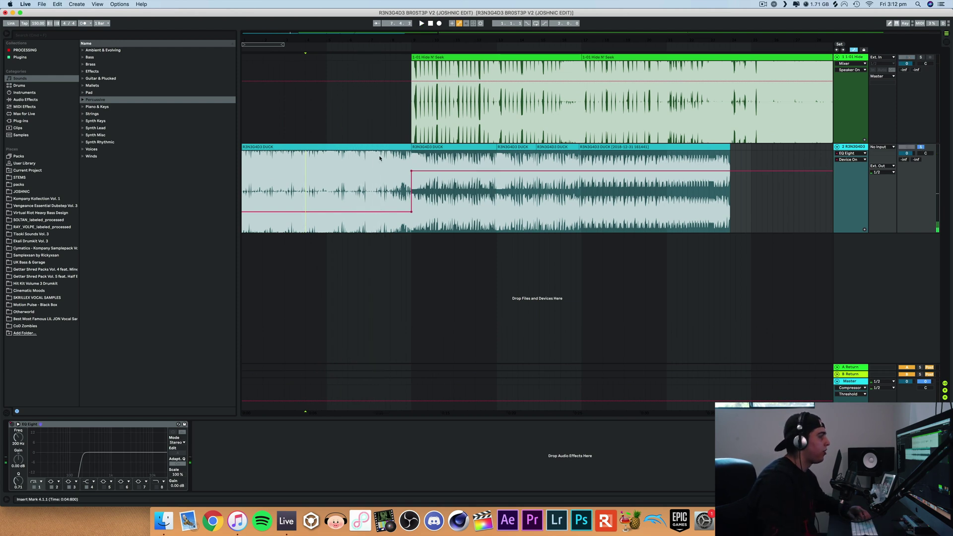
pyautogui.click(448, 147)
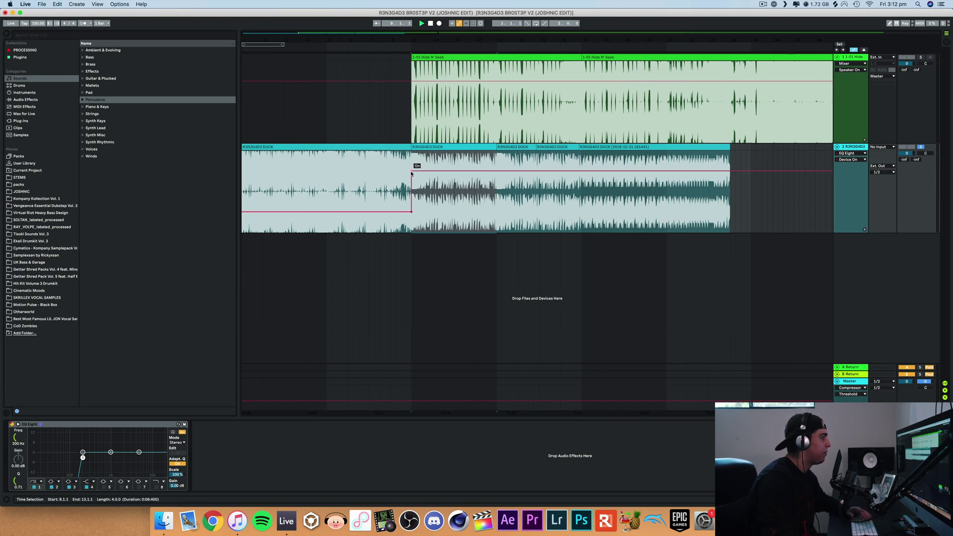
pyautogui.press('space')
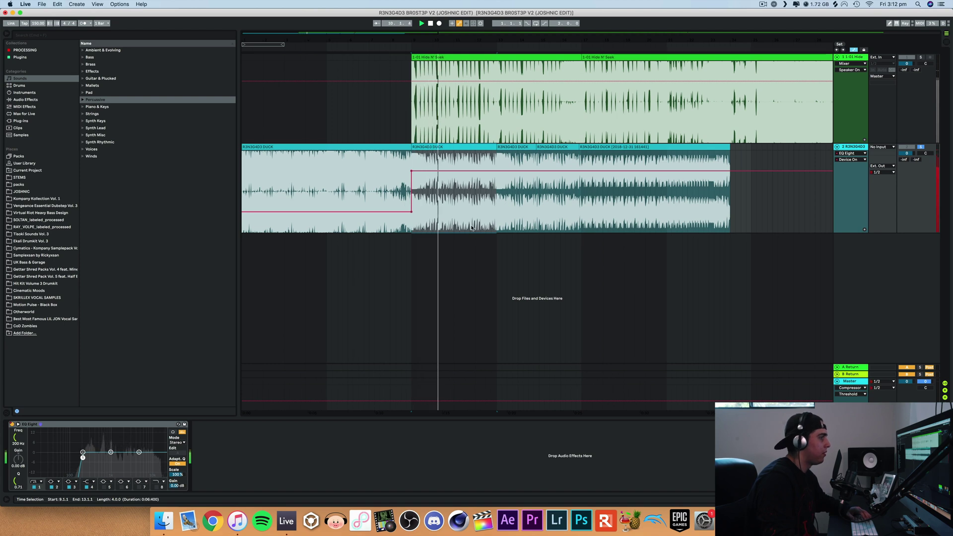
pyautogui.click(512, 152)
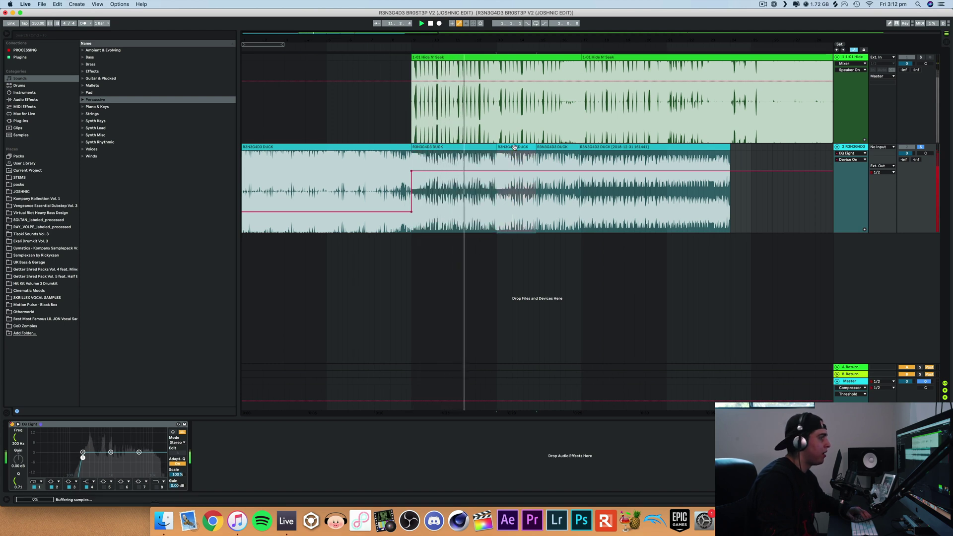
pyautogui.moveTo(538, 154); pyautogui.dragTo(579, 155)
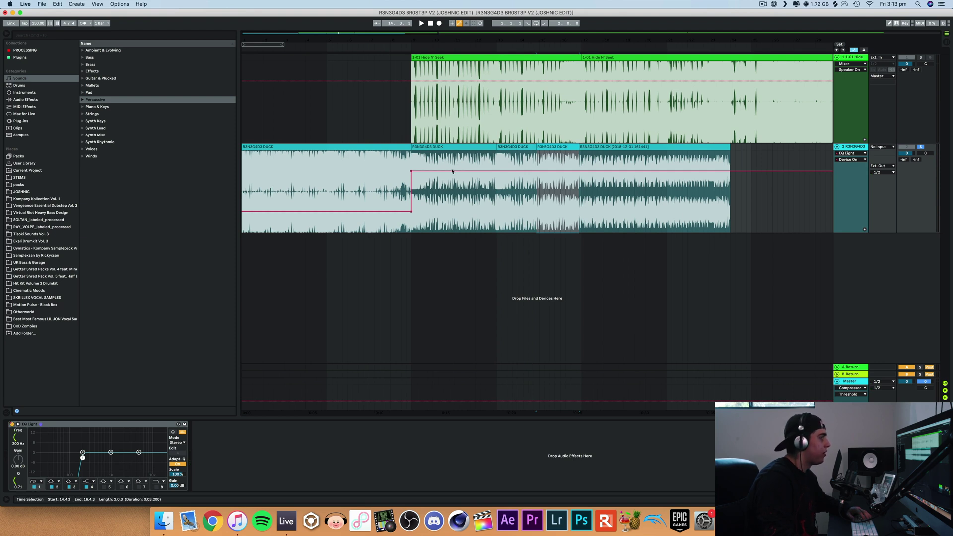
# Play the R3N3G4D3 DUCK clip at bar 9 while switching EQ Eight's first filter band off and back on.
pyautogui.click(470, 145)
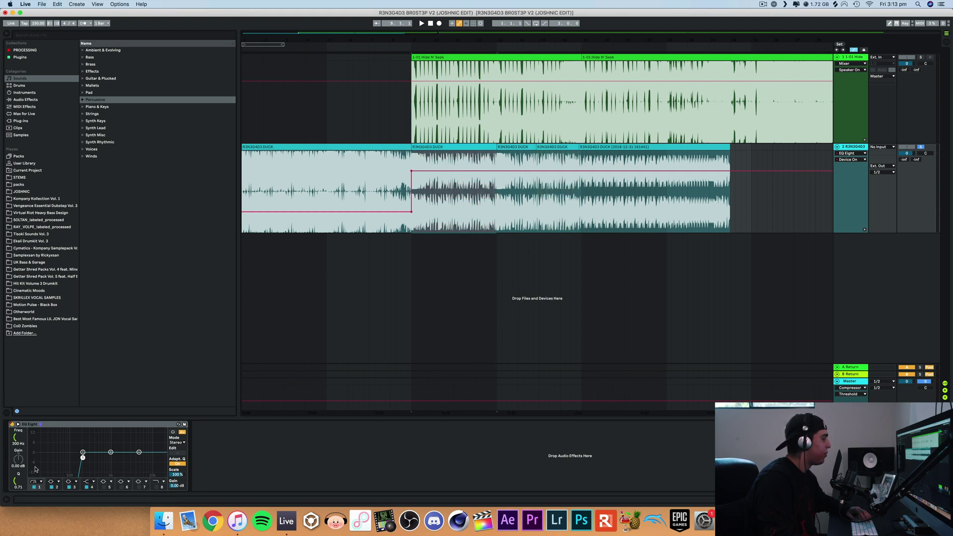
pyautogui.press('space')
pyautogui.click(35, 487)
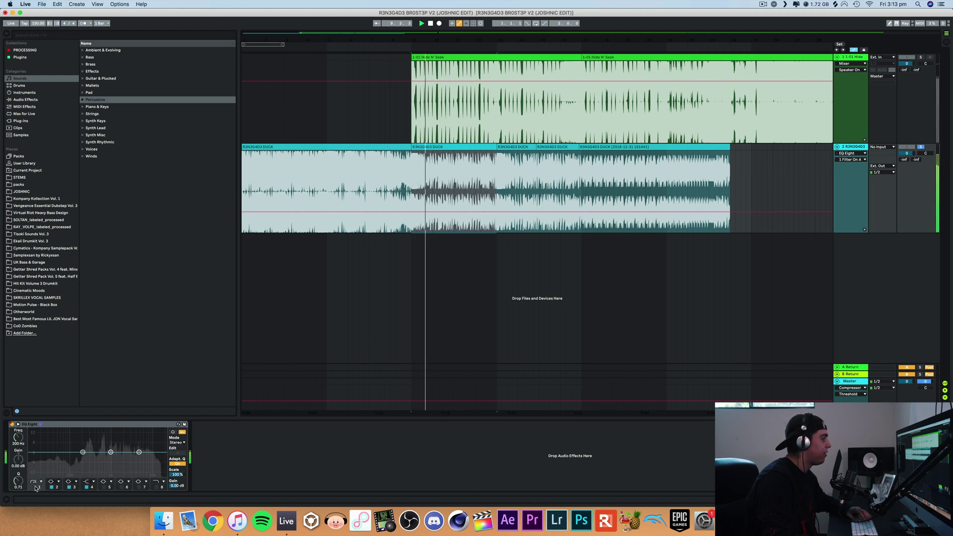
pyautogui.click(35, 487)
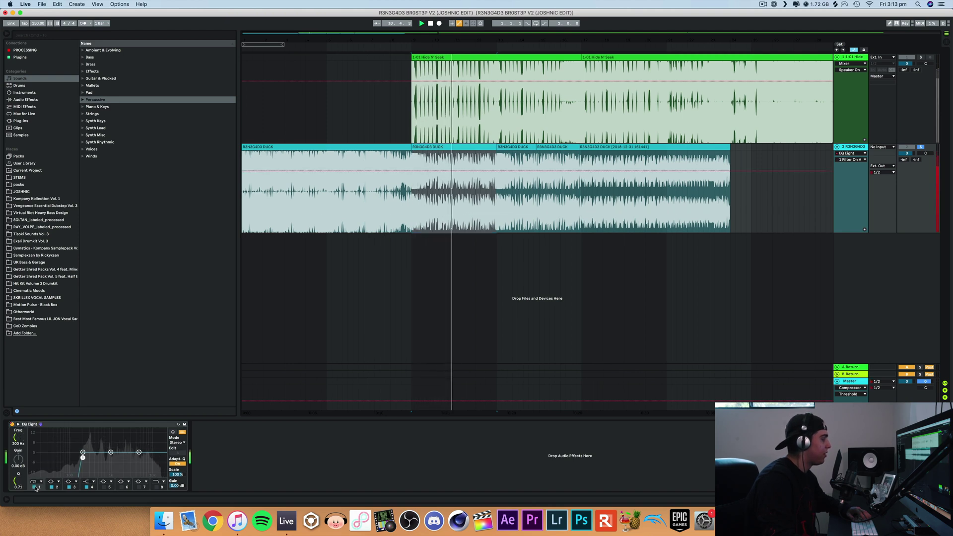
pyautogui.press('space')
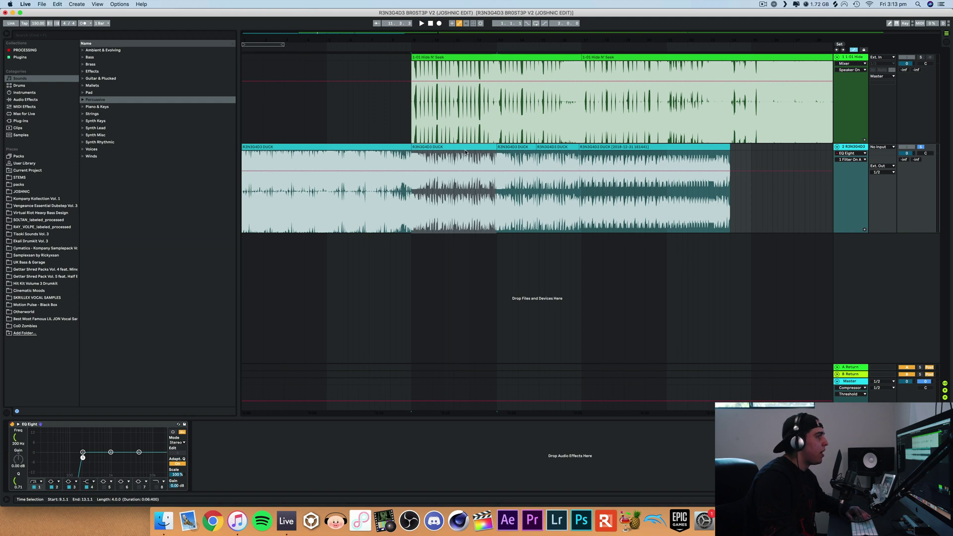
# Open the last R3N3G4D3 DUCK clip, starting at 16.4.3, and show its transposition modulation envelope.
pyautogui.click(514, 147)
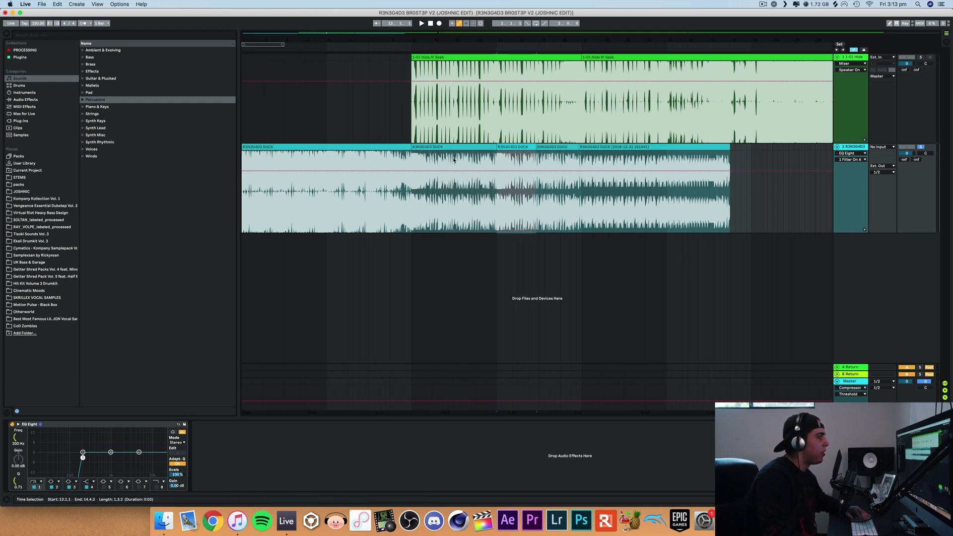
pyautogui.click(607, 157)
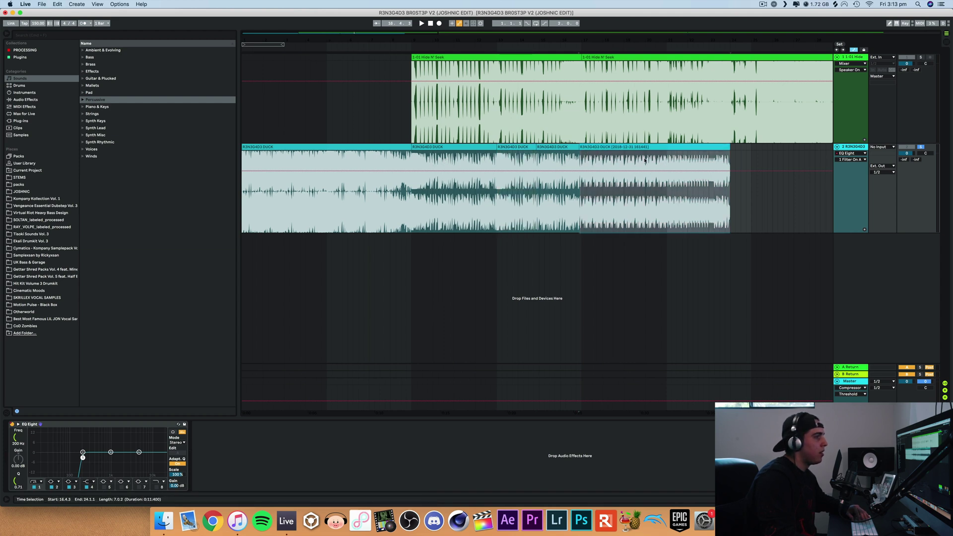
pyautogui.click(624, 158)
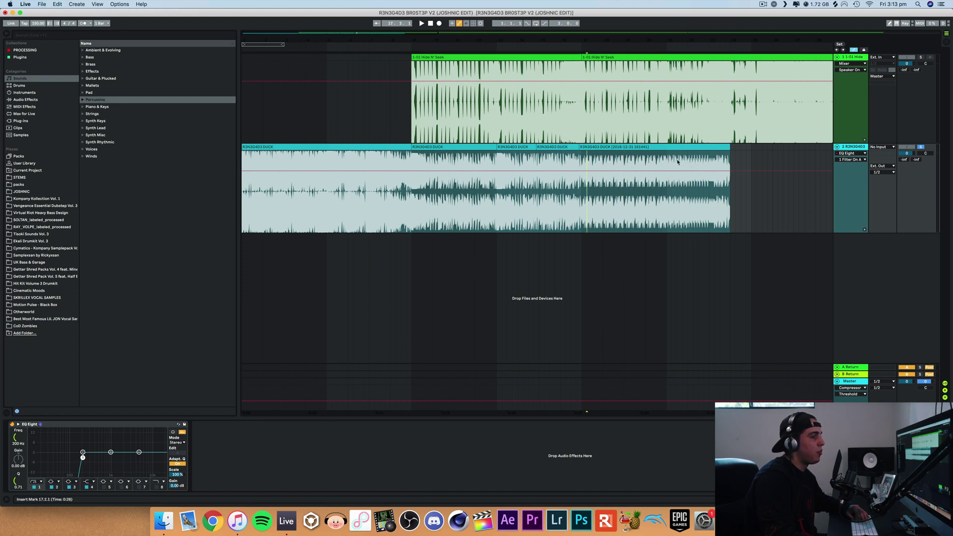
pyautogui.doubleClick(654, 152)
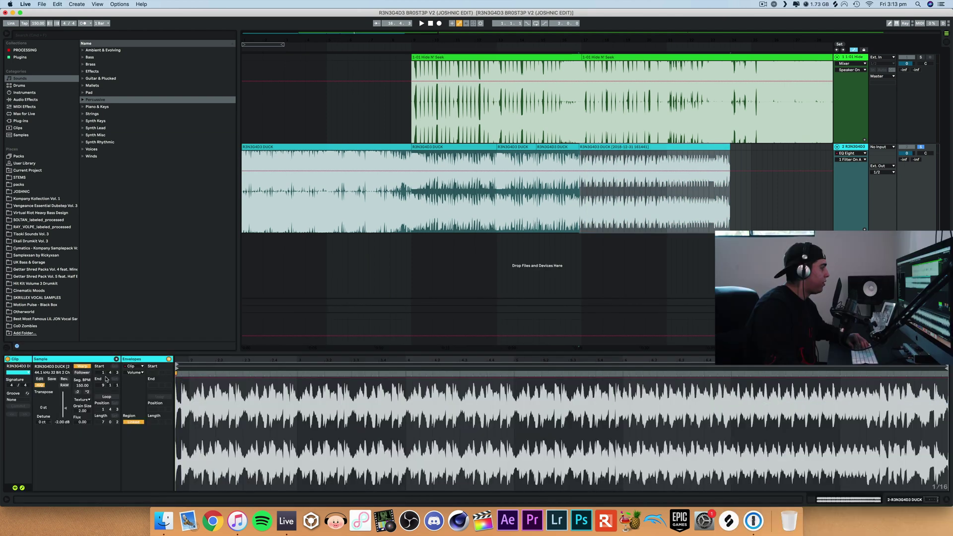
pyautogui.click(141, 373)
pyautogui.click(149, 384)
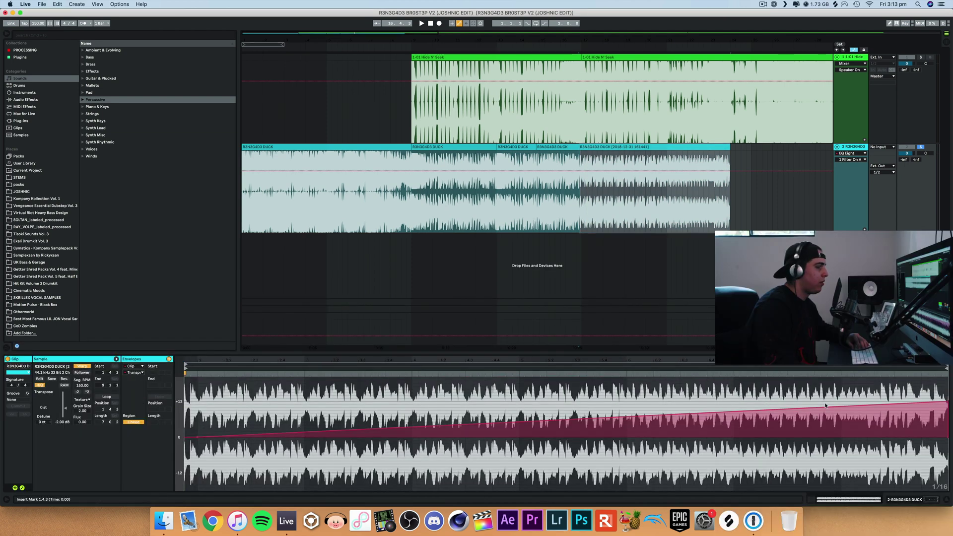
# Flatten the last clip's transposition envelope to 0 st and redraw it rising to about +12 st at the clip's end.
pyautogui.click(947, 404)
pyautogui.press('space')
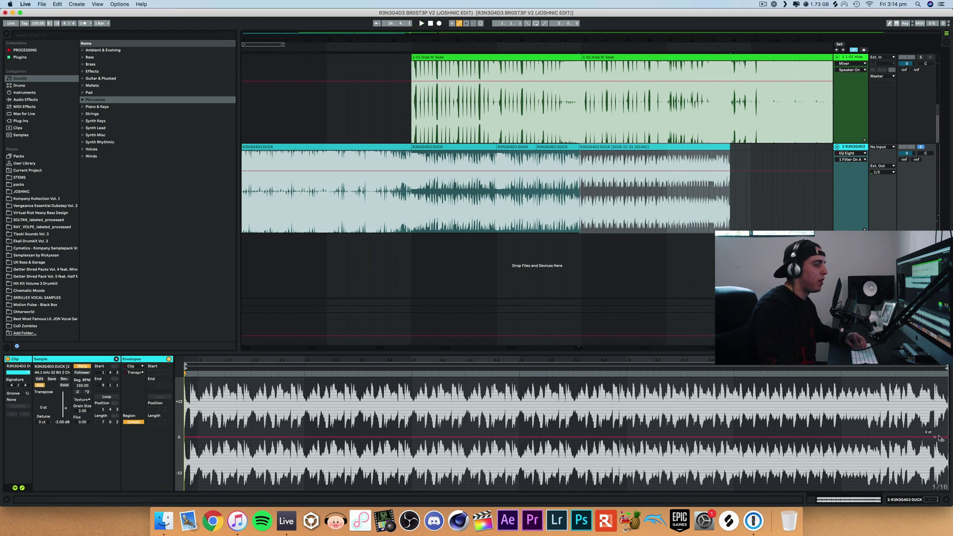
pyautogui.click(949, 400)
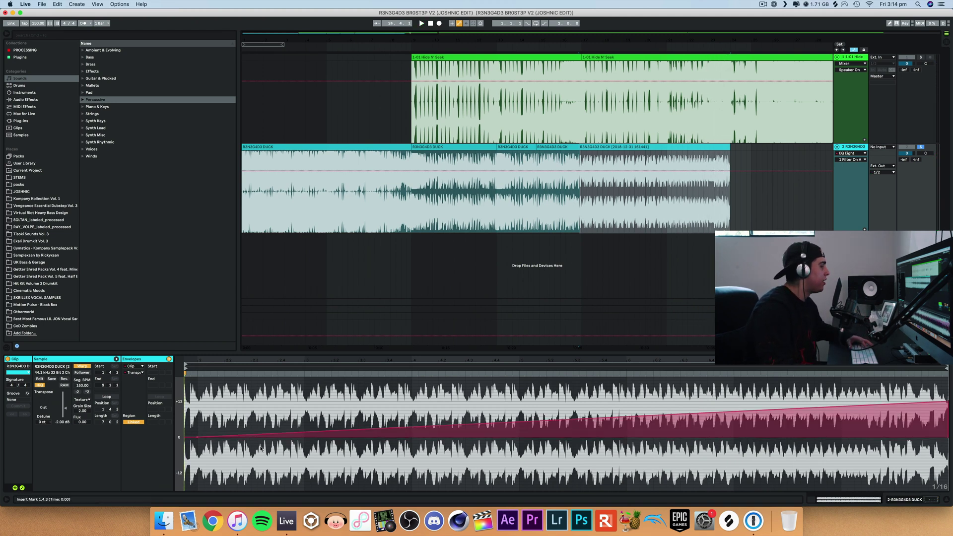
# Set the last clip's warp mode to Complex Pro with Formants at 50.
pyautogui.click(82, 400)
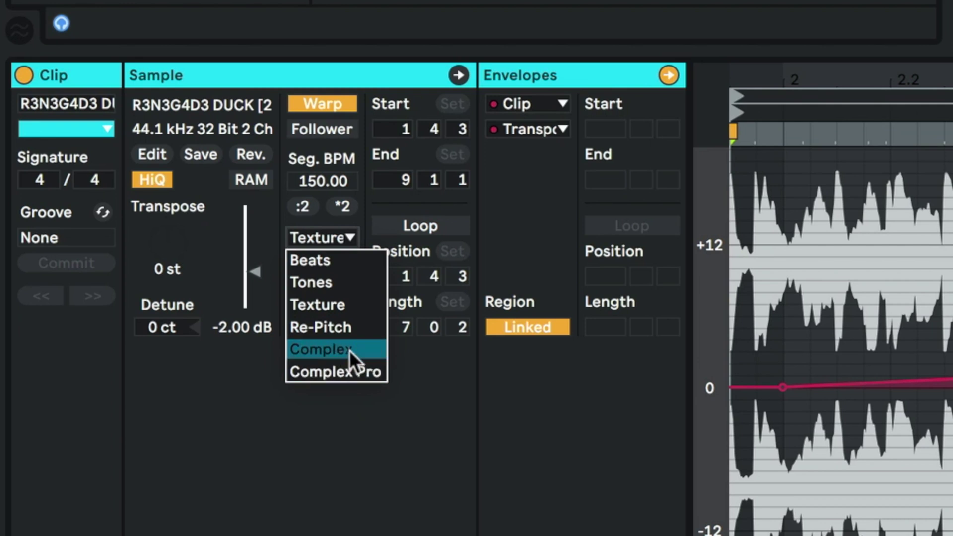
pyautogui.click(362, 371)
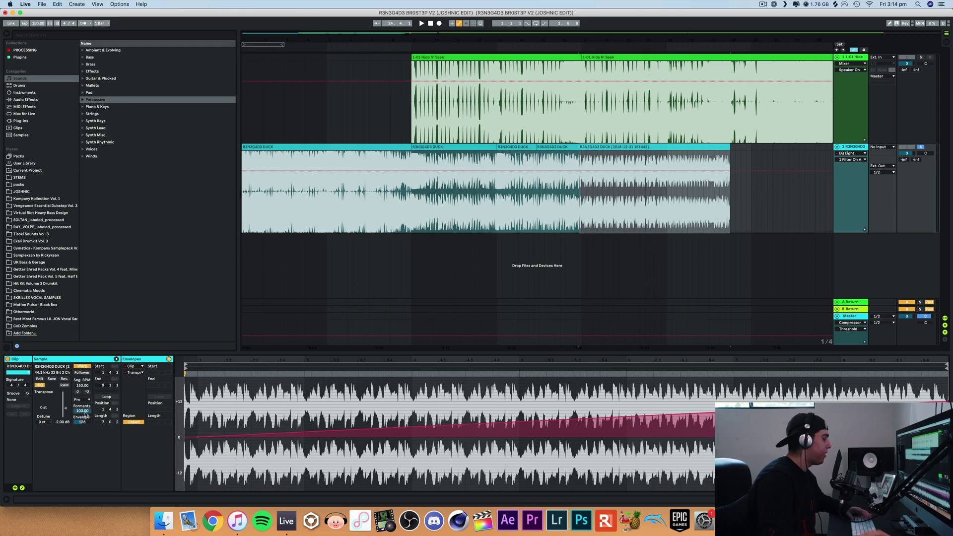
pyautogui.click(84, 411)
pyautogui.write('50')
pyautogui.press('Return')
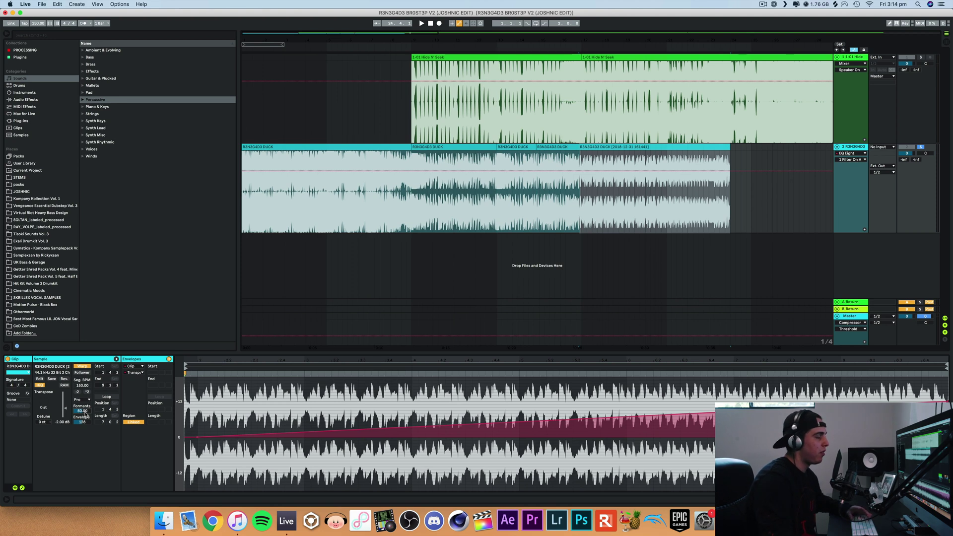
# Play the last R3N3G4D3 DUCK clip with its pitch rise and stop near its end.
pyautogui.click(581, 258)
pyautogui.press('space')
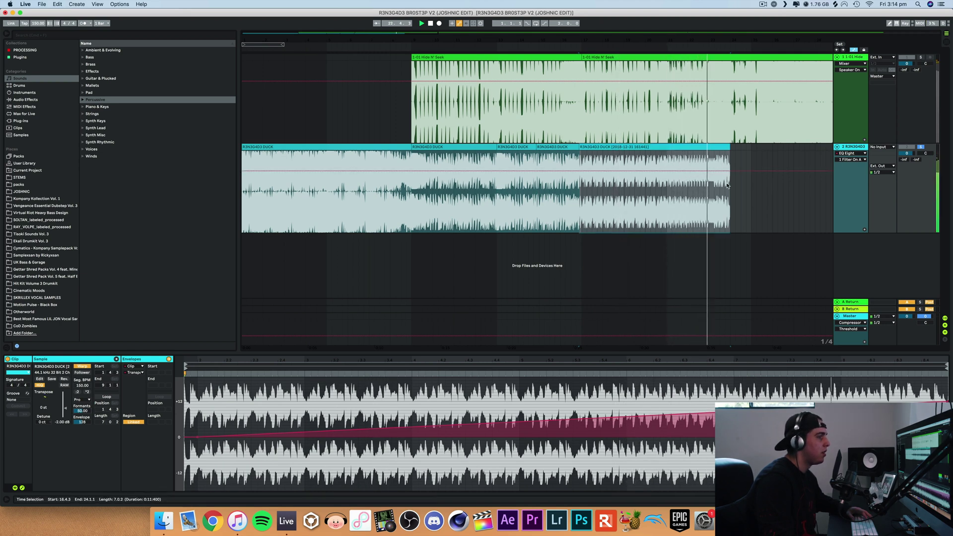
pyautogui.press('space')
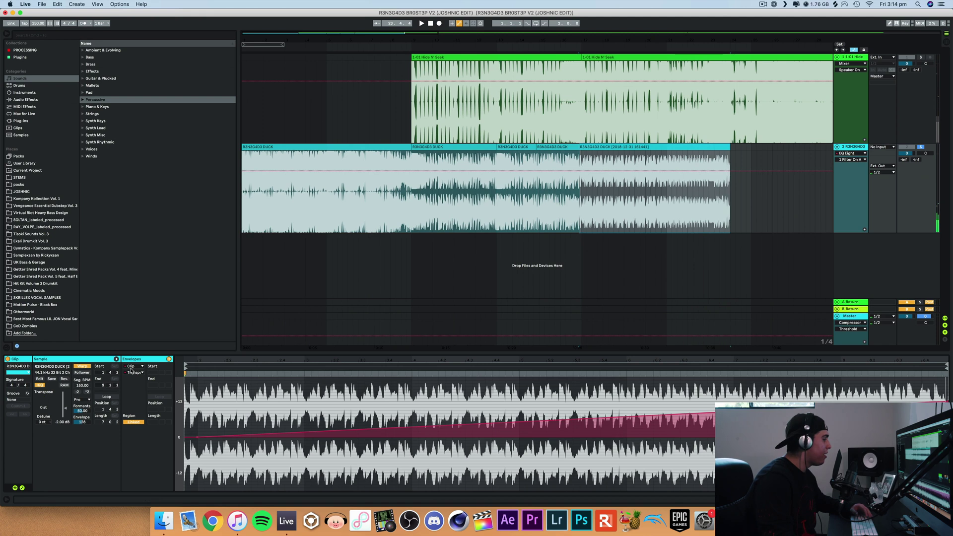
# Set the last clip's warp mode back to Texture and audition the pitch rise.
pyautogui.click(130, 374)
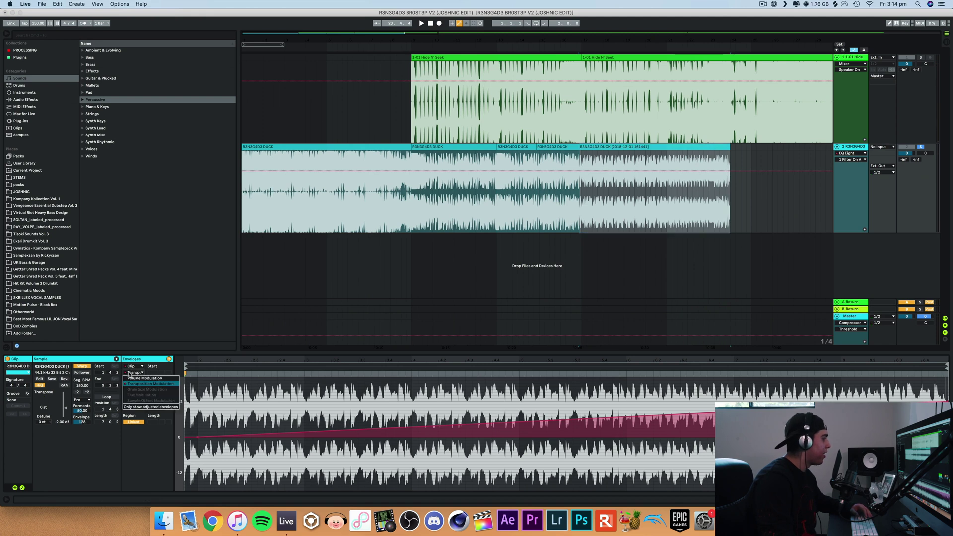
pyautogui.click(96, 388)
pyautogui.click(82, 400)
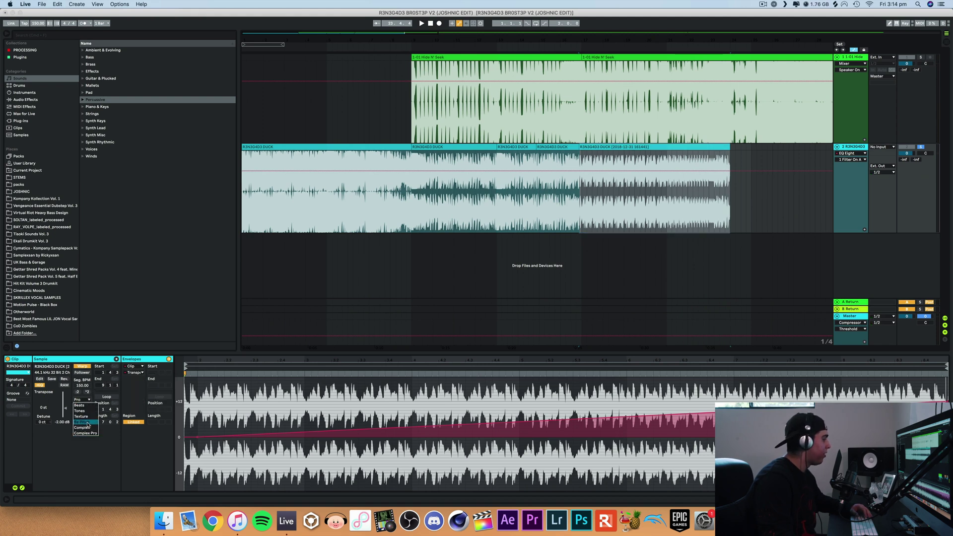
pyautogui.click(85, 417)
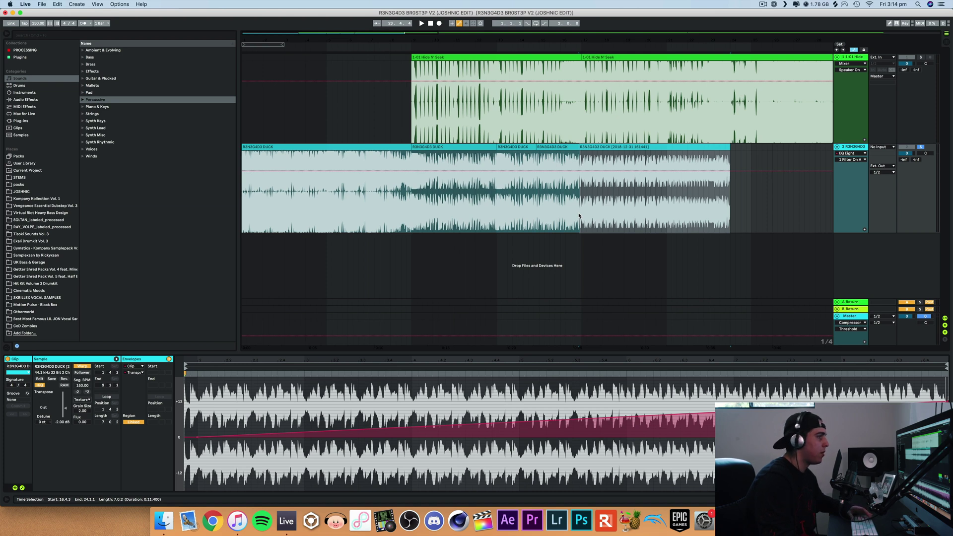
pyautogui.press('space')
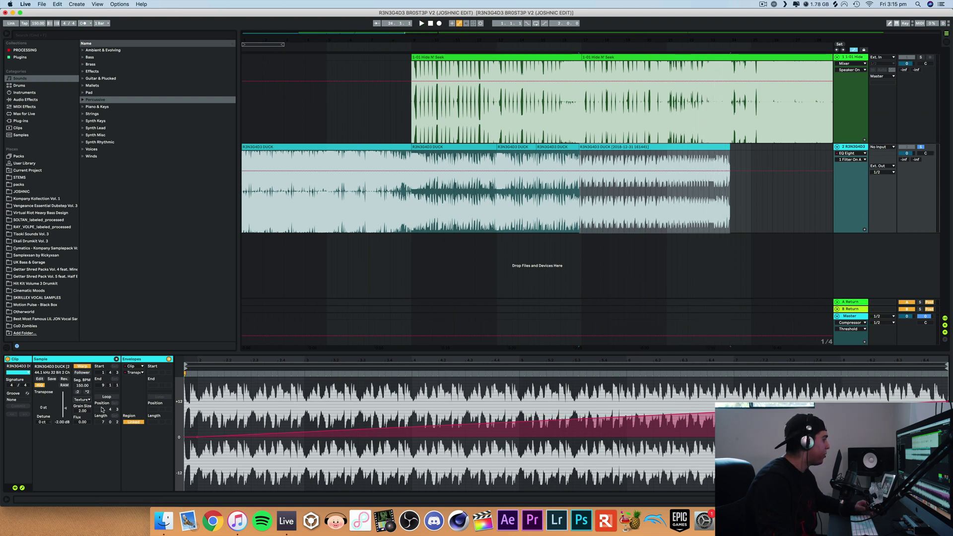
pyautogui.click(86, 402)
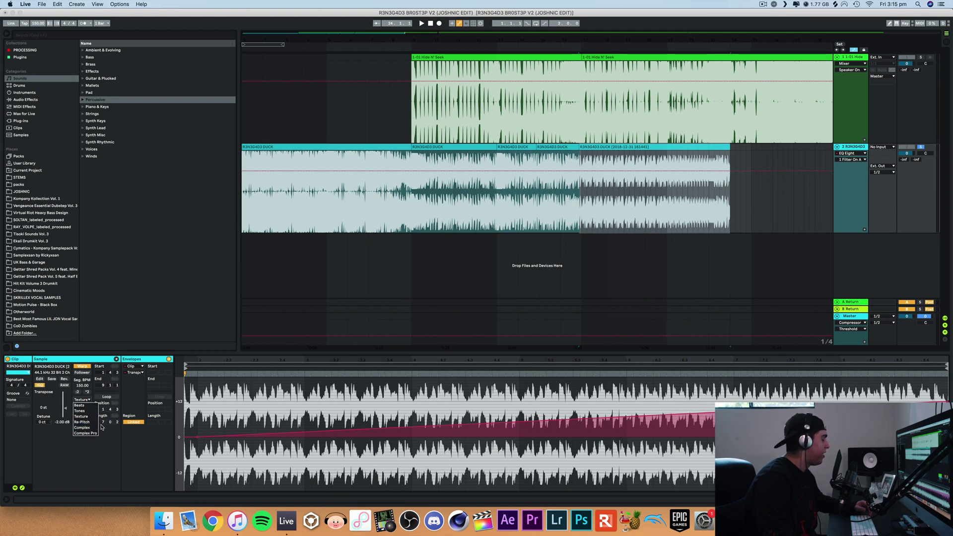
pyautogui.click(114, 435)
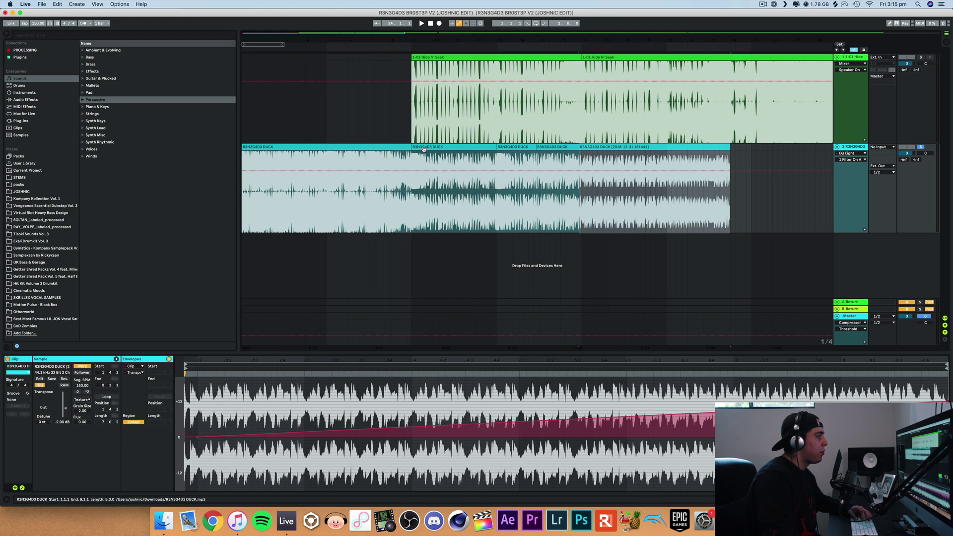
# Select the first Hide N' Seek clip and solo its track in place of the R3N3G4D3 track.
pyautogui.click(391, 146)
pyautogui.click(457, 149)
pyautogui.press('Up')
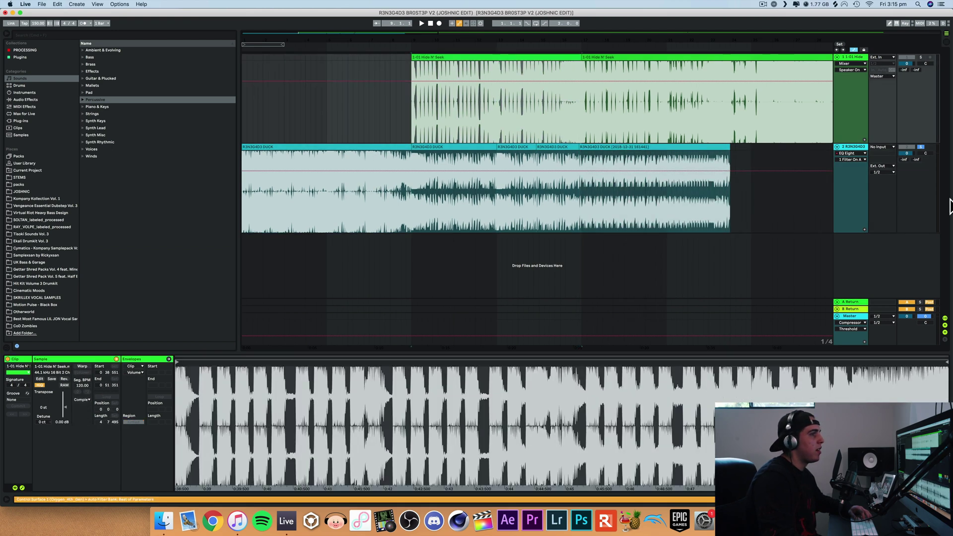
pyautogui.click(921, 57)
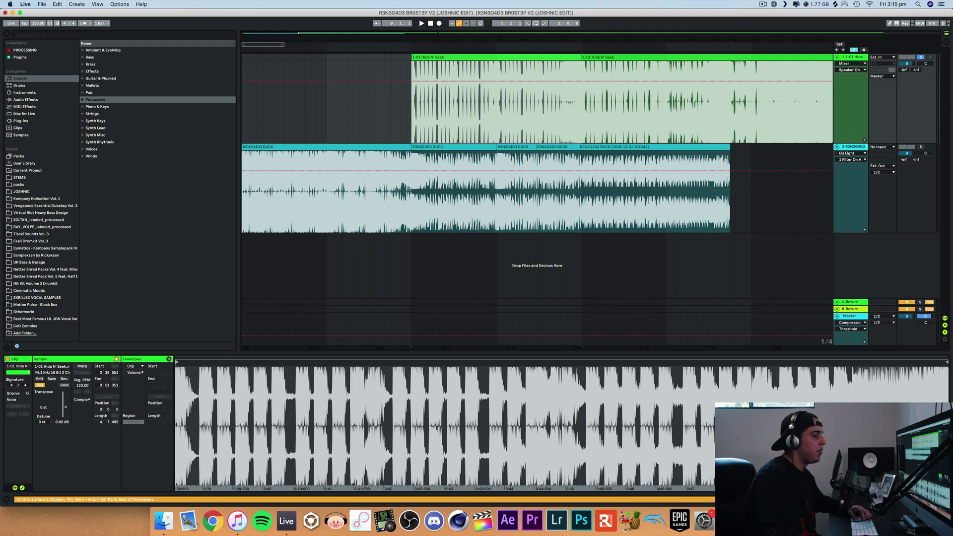
# Display the Hide N' Seek track's Auto Filter frequency automation, followed by its EQ Eight Device On automation.
pyautogui.hotkey('shift', 'Tab')
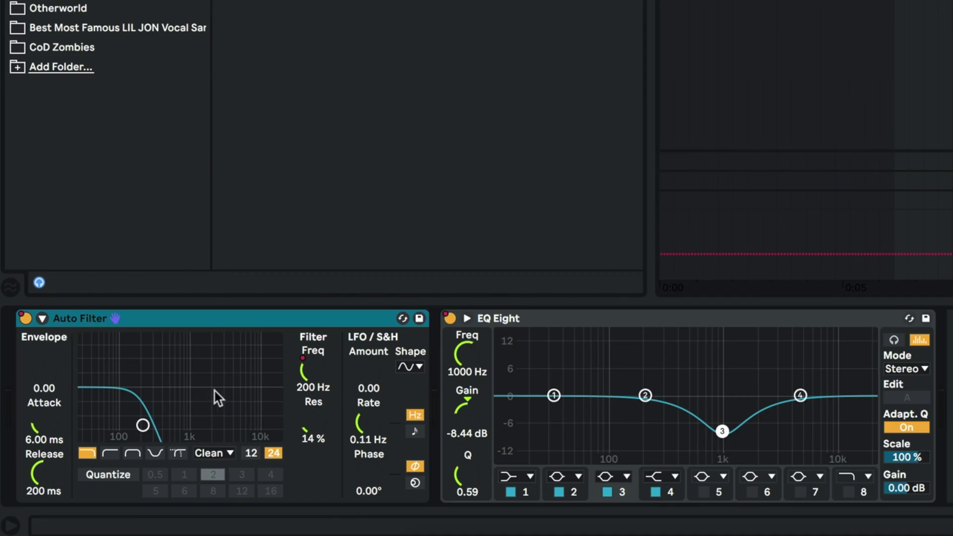
pyautogui.click(312, 374)
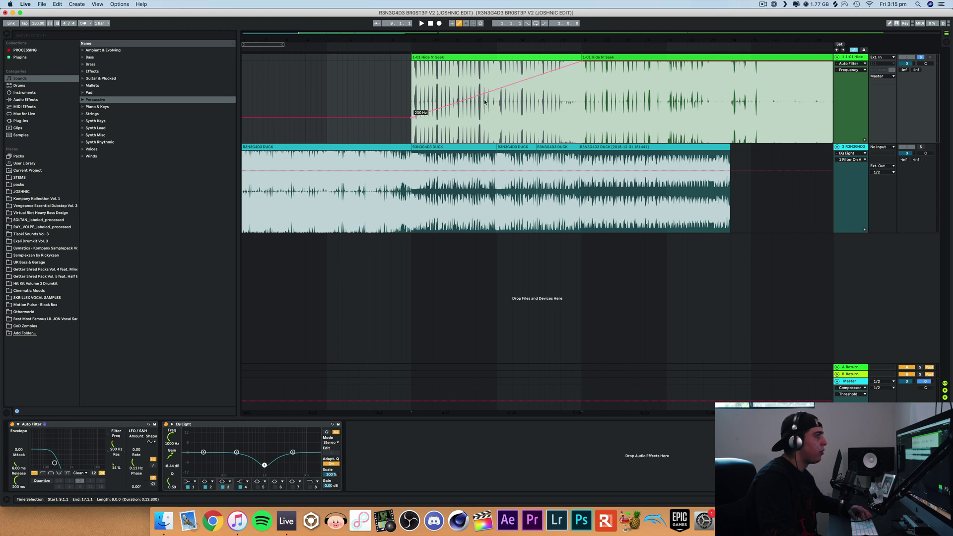
pyautogui.click(232, 424)
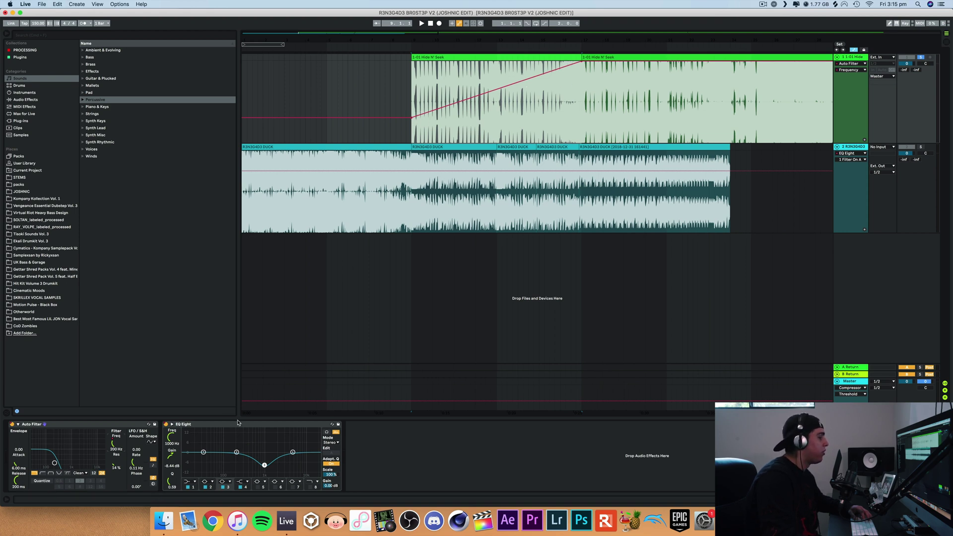
pyautogui.click(238, 423)
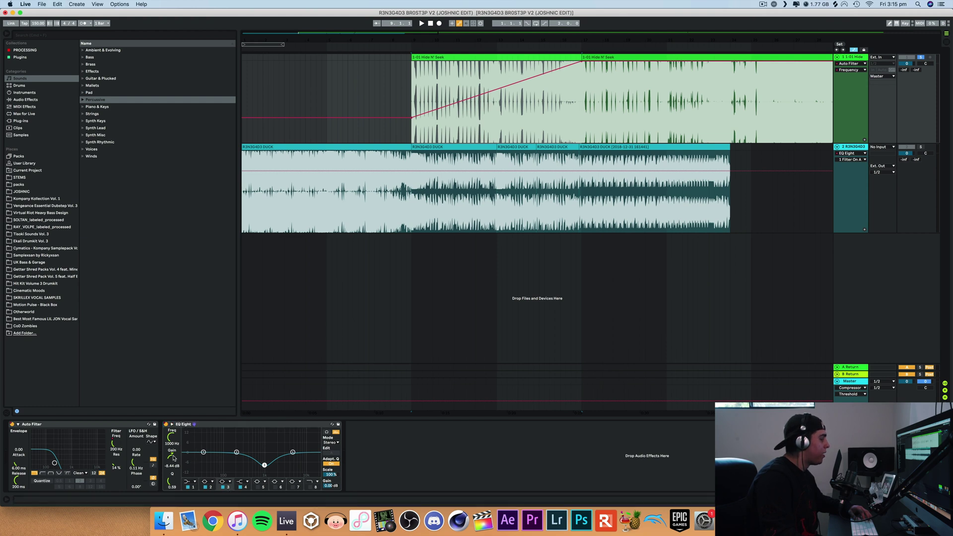
pyautogui.rightClick(170, 431)
pyautogui.click(172, 432)
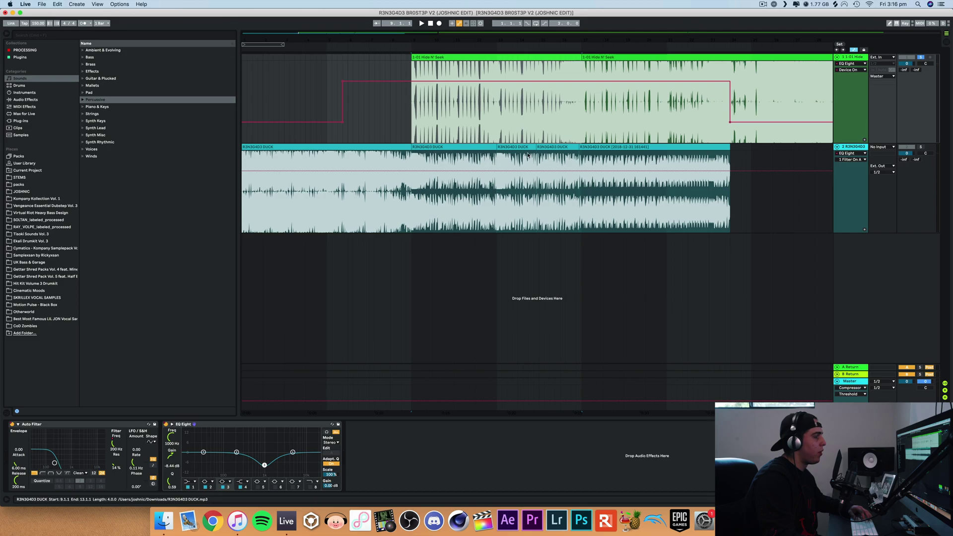
# Place the insert marker at the automation's end, in the first Hide N' Seek clip and near its start to compare device states.
pyautogui.click(731, 68)
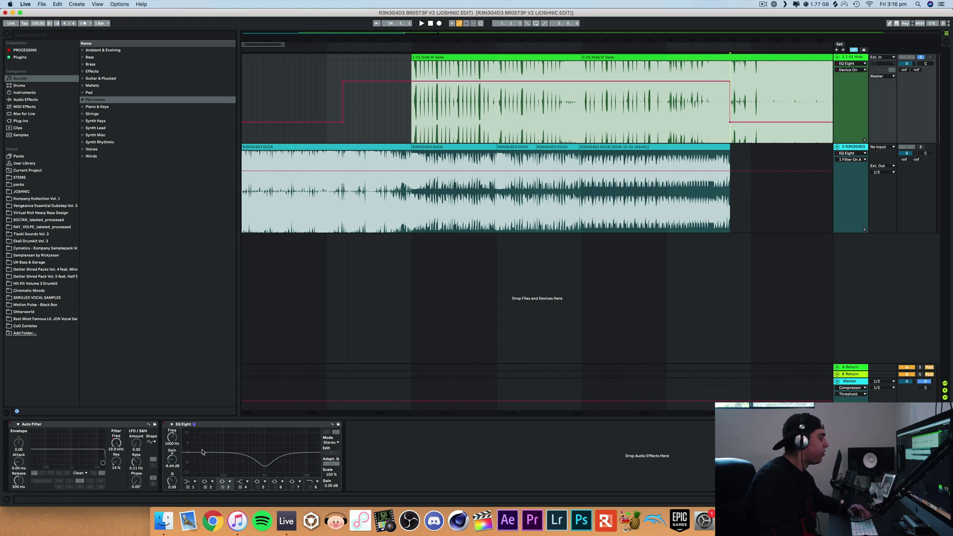
pyautogui.click(475, 101)
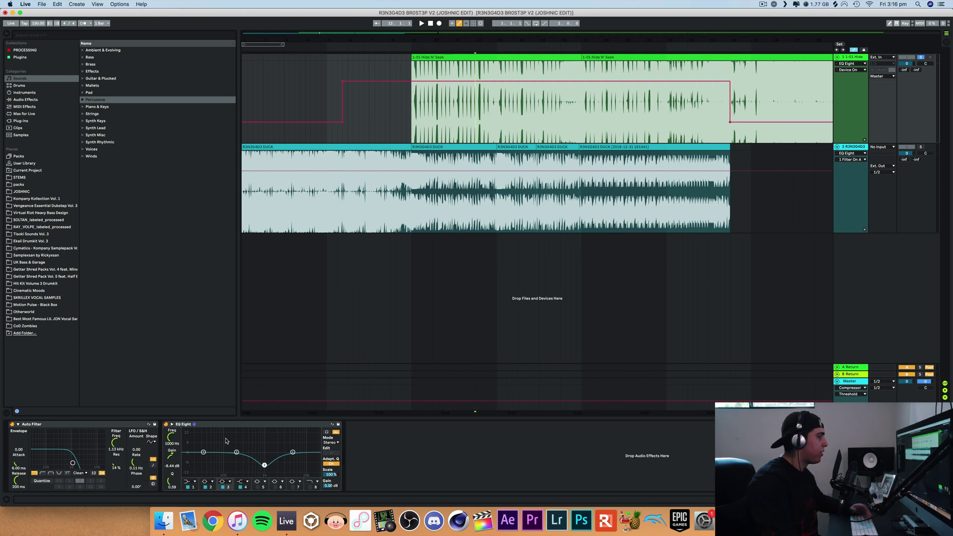
pyautogui.click(416, 114)
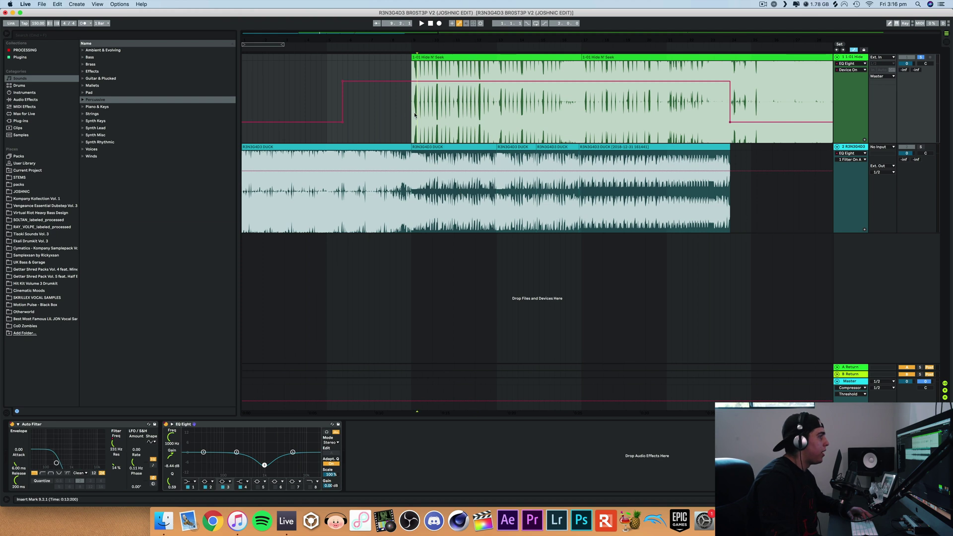
# Group the Hide N' Seek track's Auto Filter and EQ Eight into one effect rack.
pyautogui.click(182, 424)
pyautogui.keyDown('shift'); pyautogui.click(32, 424); pyautogui.keyUp('shift')
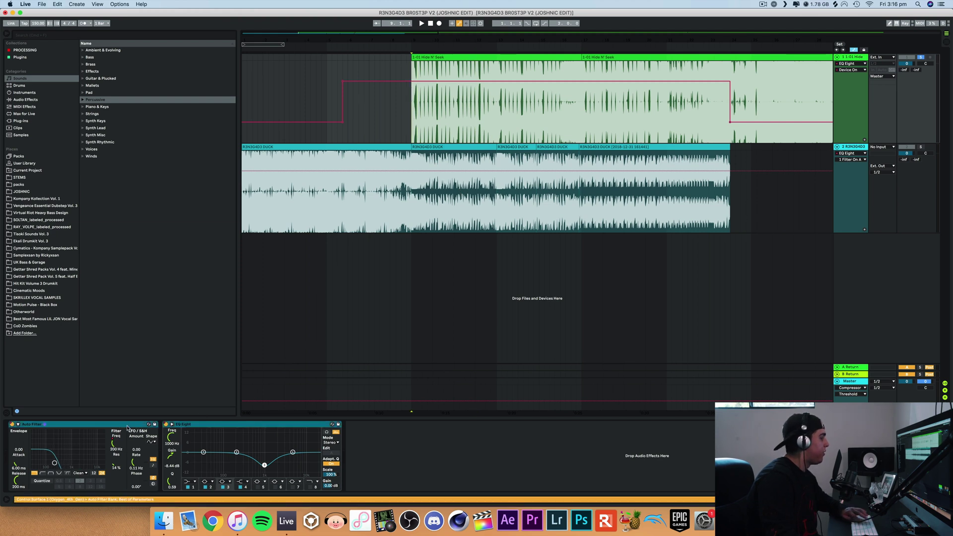
pyautogui.press('super+g')
# Play both tracks with the effect rack bypassed, from bar 9 and again from bar 19.
pyautogui.press('space')
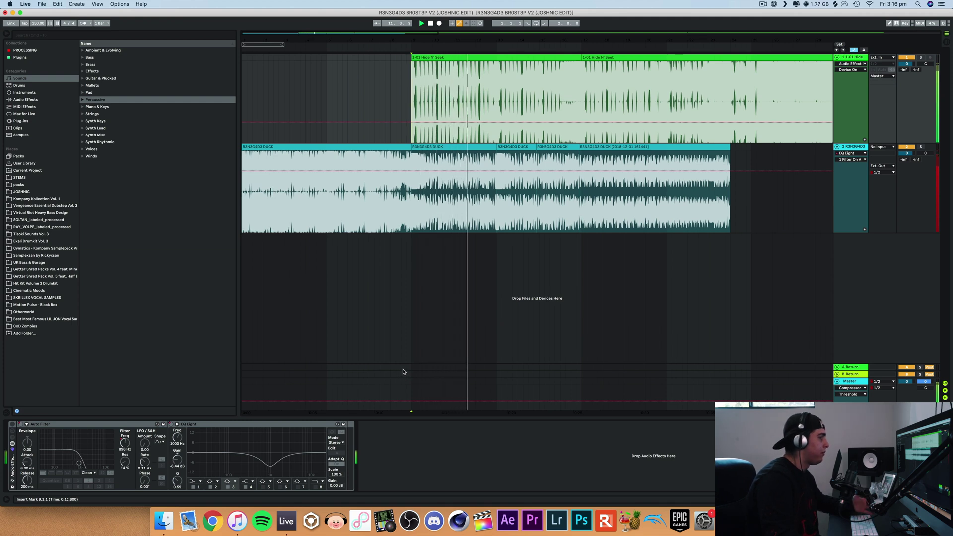
pyautogui.click(624, 91)
pyautogui.press('space')
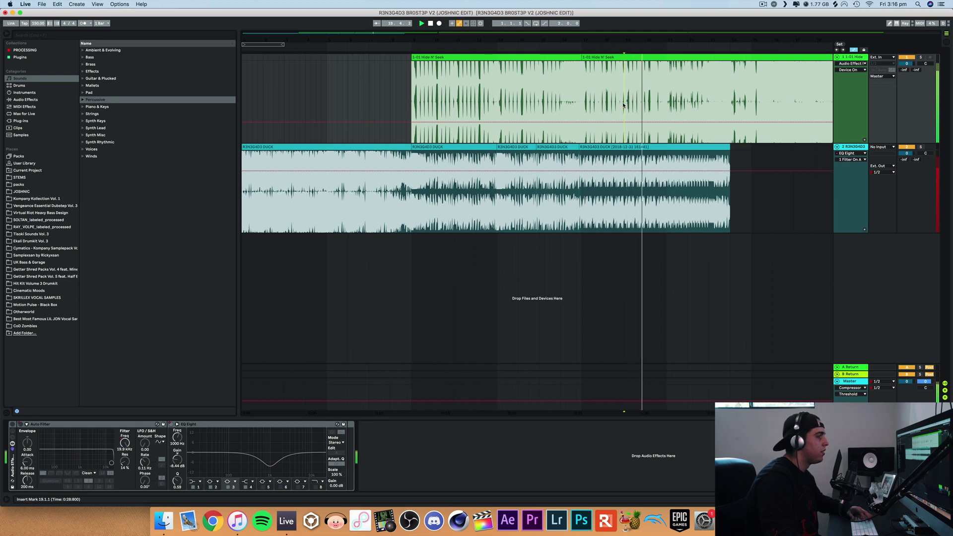
pyautogui.press('space')
# Switch the effect rack on and play from bar 9, soloing the Hide N' Seek track for part of the playback.
pyautogui.click(13, 426)
pyautogui.click(13, 426)
pyautogui.press('space')
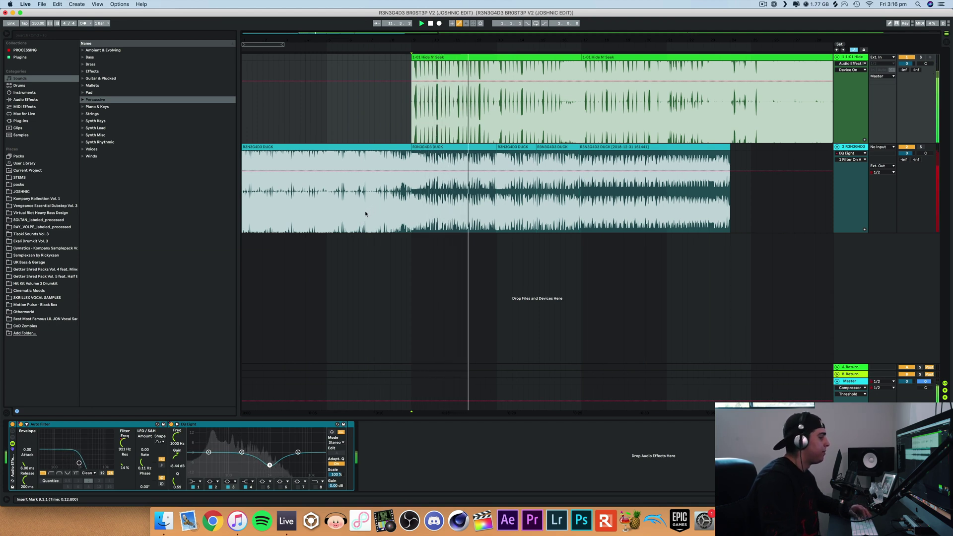
pyautogui.click(921, 57)
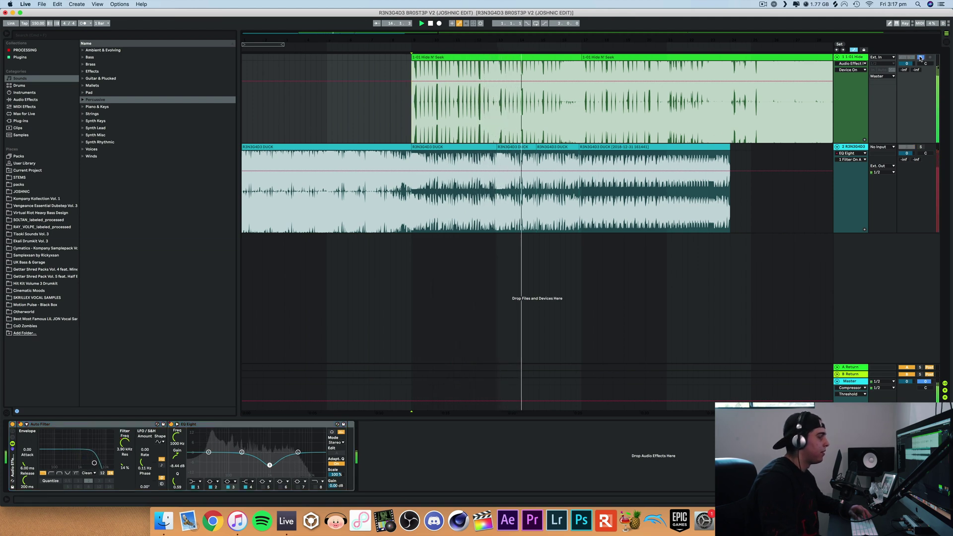
pyautogui.click(921, 58)
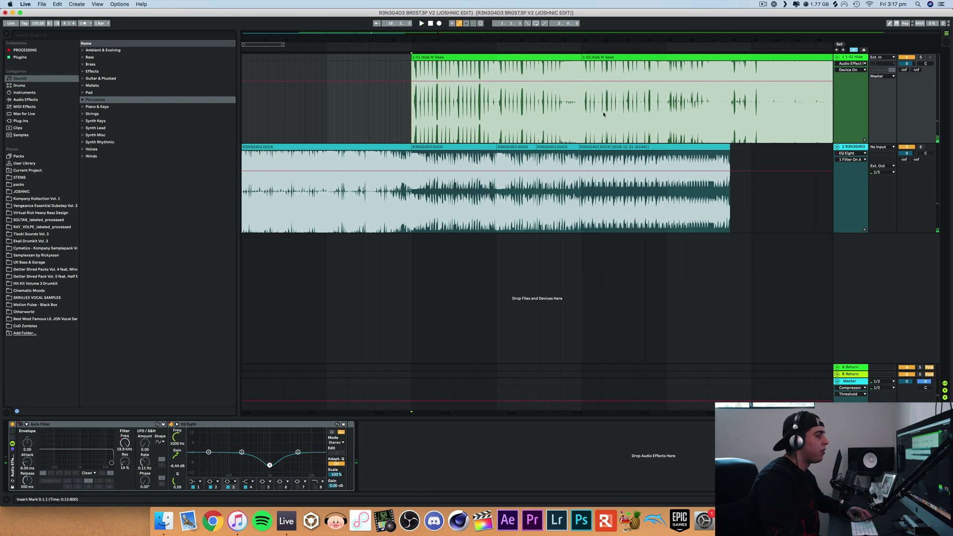
# Play the second Hide N' Seek clip from bar 18 while toggling the effect rack off and on, and stop past its drop.
pyautogui.press('space')
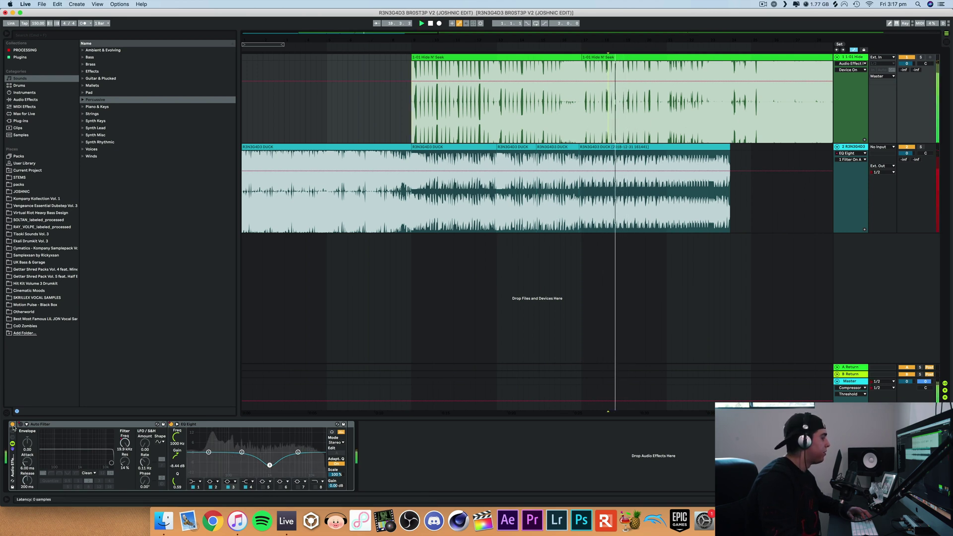
pyautogui.click(13, 425)
pyautogui.click(13, 425)
pyautogui.click(13, 425)
pyautogui.click(13, 425)
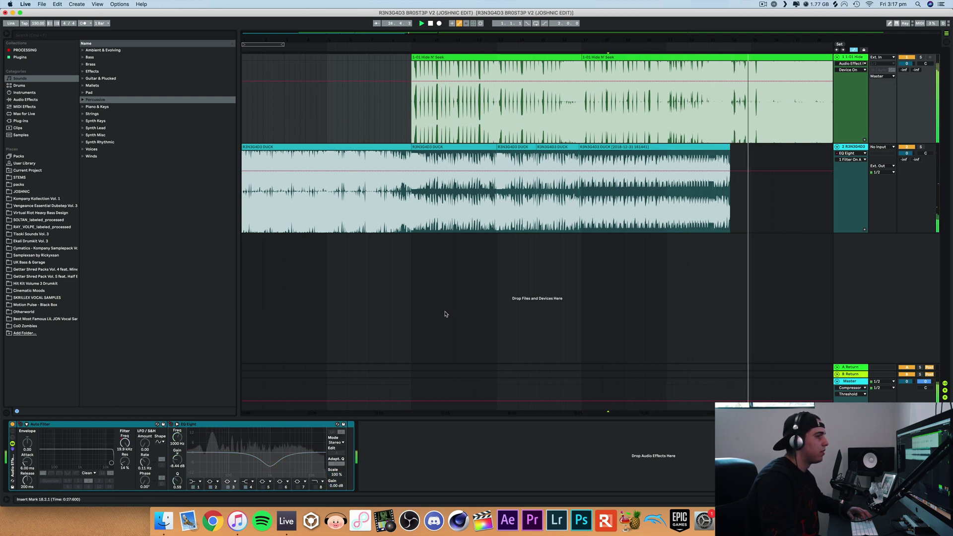
pyautogui.press('space')
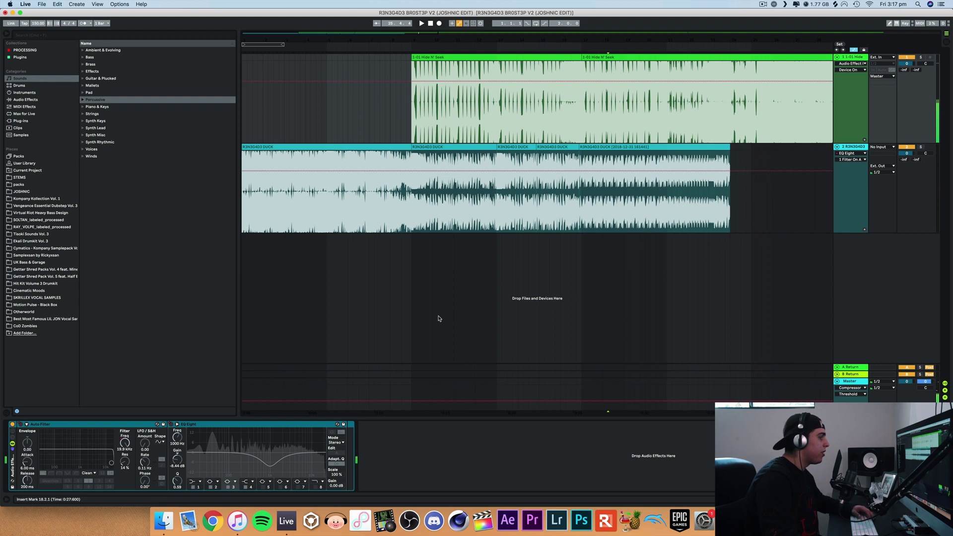
# Delete the Compressor from the Master track and open the iZotope Ozone 7 Maximizer window over the arrangement.
pyautogui.click(438, 388)
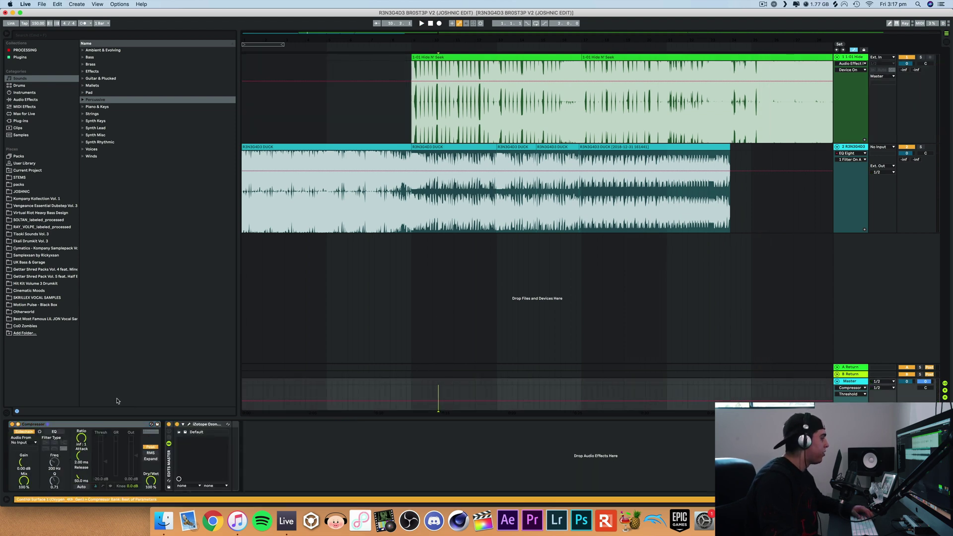
pyautogui.press('Delete')
pyautogui.click(32, 425)
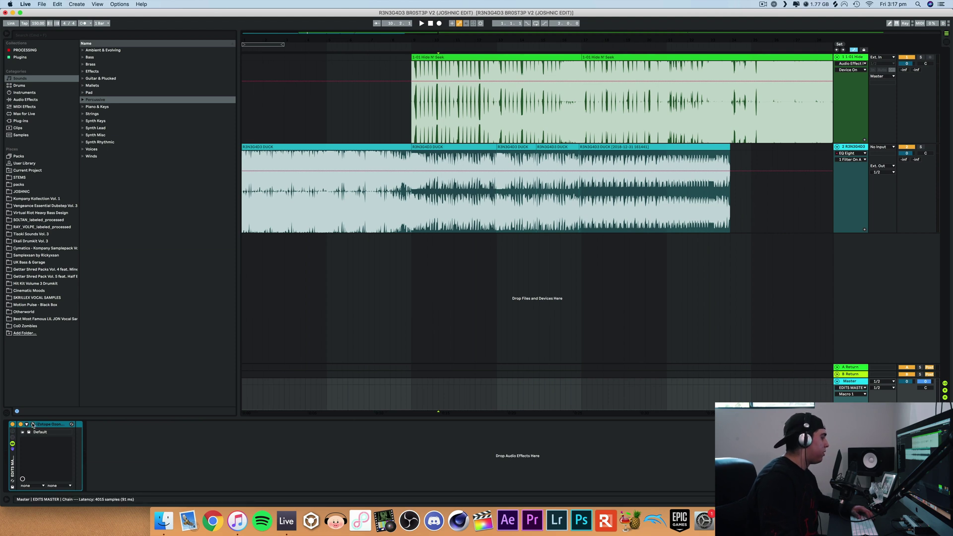
pyautogui.moveTo(132, 32); pyautogui.dragTo(377, 84)
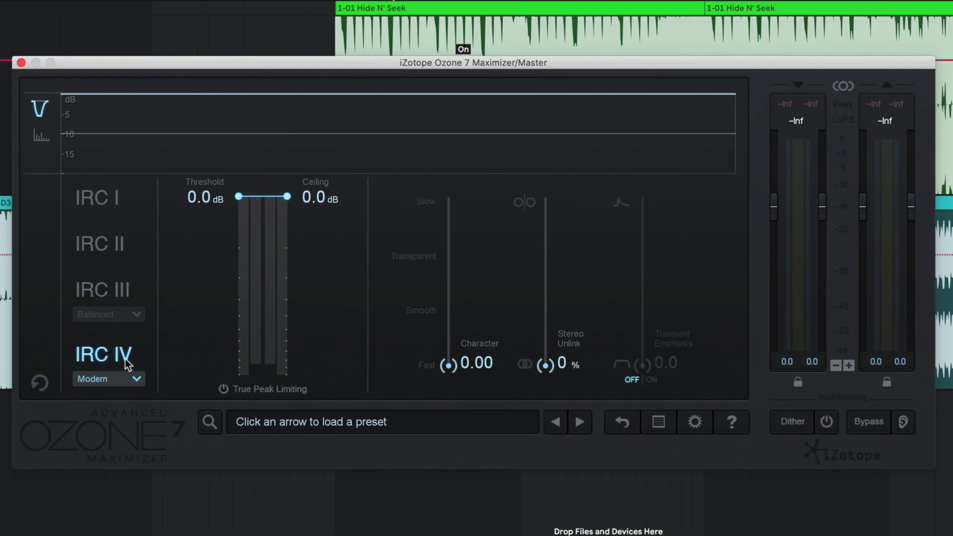
# Inspect the Maximizer's IRC IV Modern style options and its Character slider.
pyautogui.click(133, 379)
pyautogui.click(133, 379)
pyautogui.moveTo(456, 374); pyautogui.dragTo(460, 404)
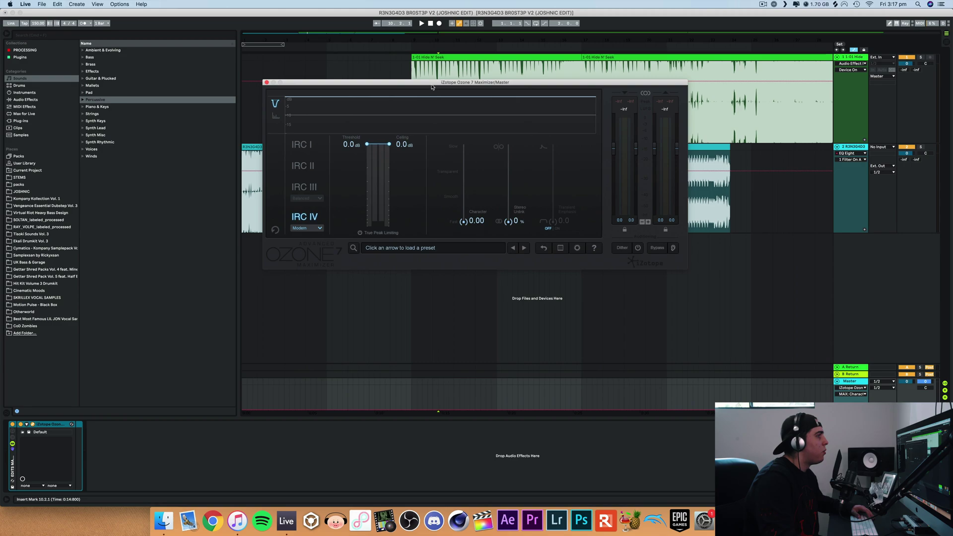
# Switch between the R3N3G4D3 track's EQ Eight and the Master's Maximizer, and hide the plug-in window.
pyautogui.moveTo(442, 92); pyautogui.dragTo(477, 55)
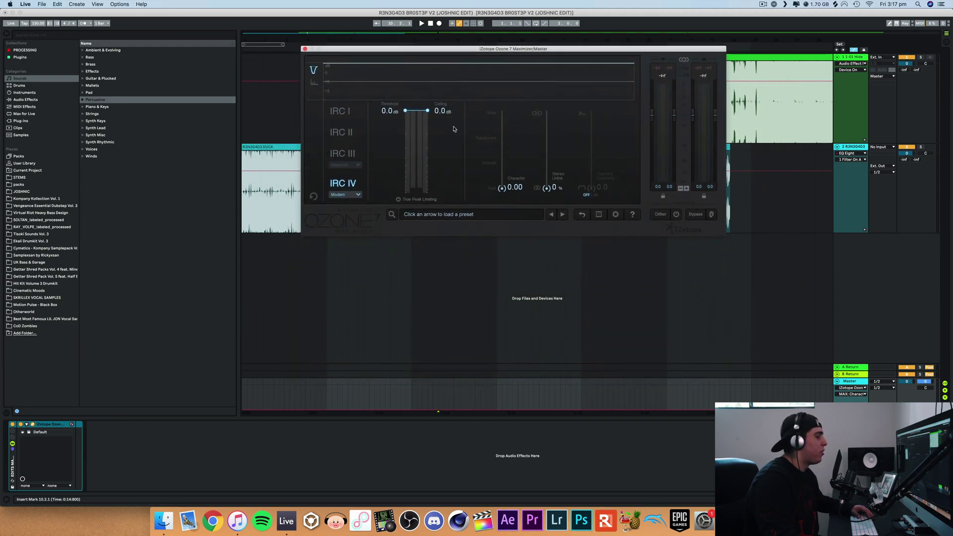
pyautogui.click(412, 253)
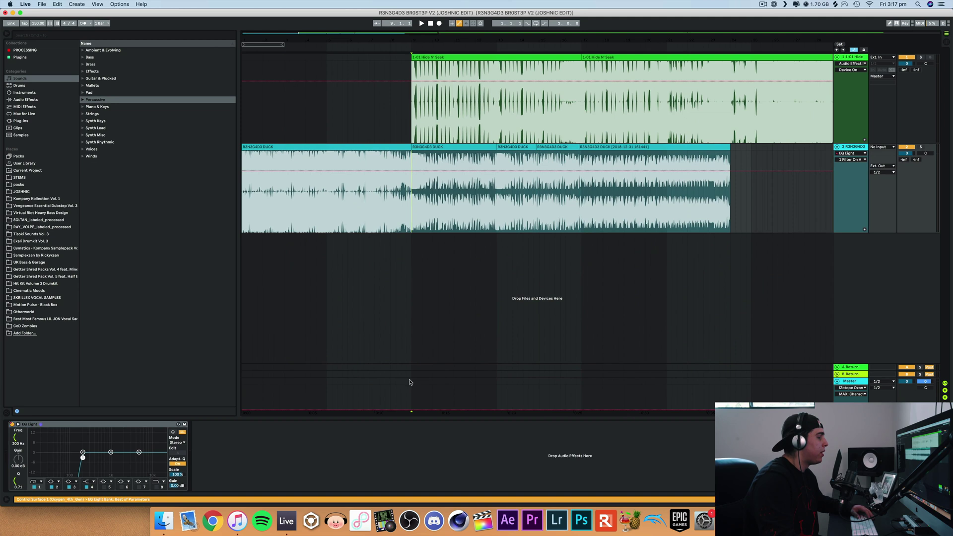
pyautogui.click(416, 392)
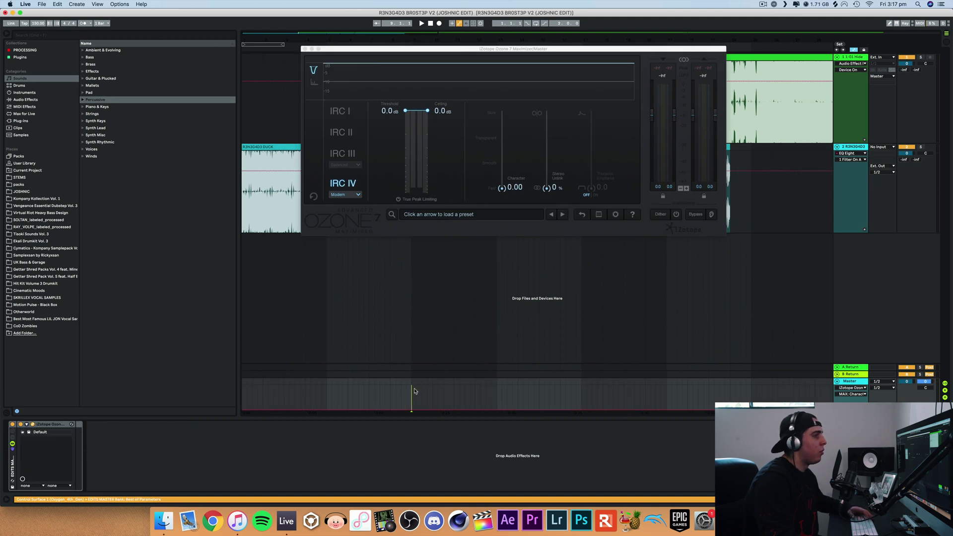
pyautogui.click(491, 193)
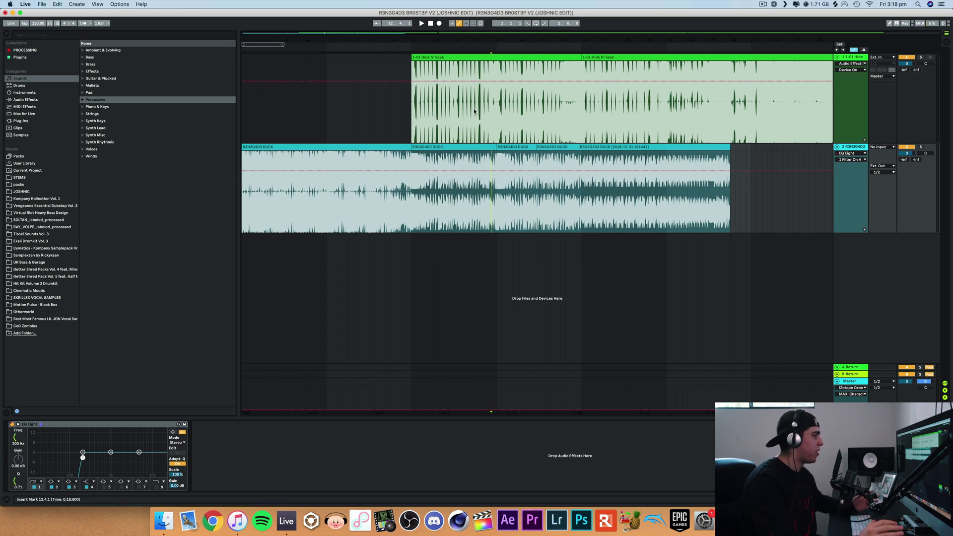
pyautogui.click(491, 389)
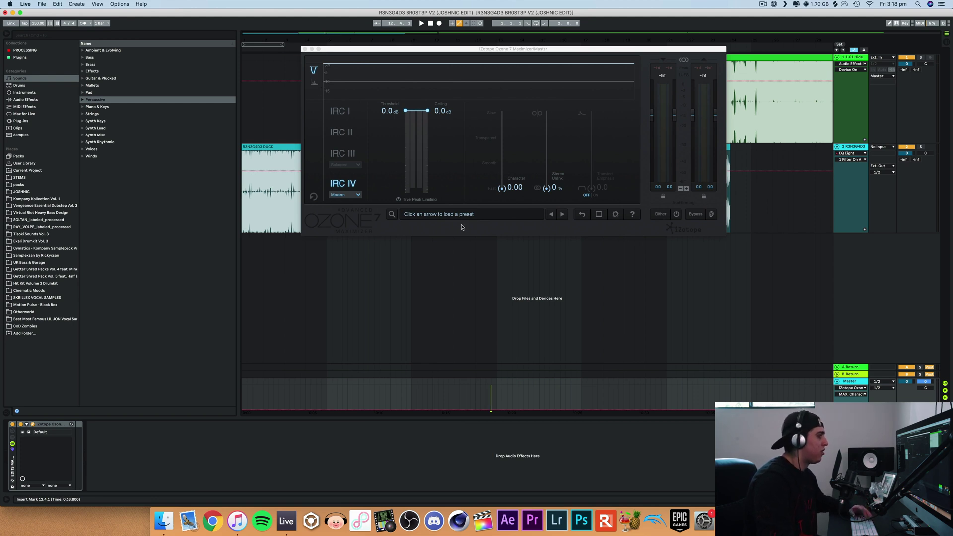
pyautogui.press('super+alt+p')
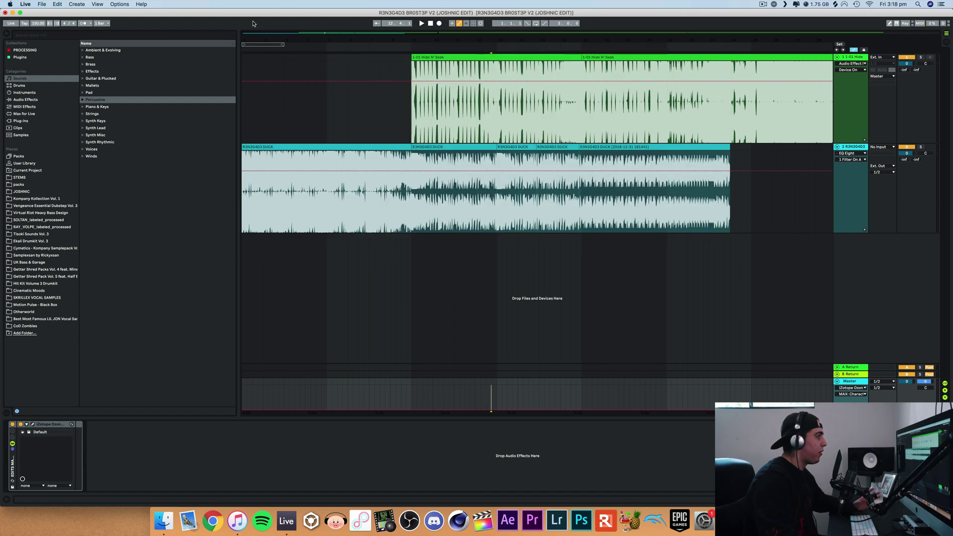
# Browse the ABLETON folder for another Live Set and open the Purple Banger ID edit.
pyautogui.click(42, 4)
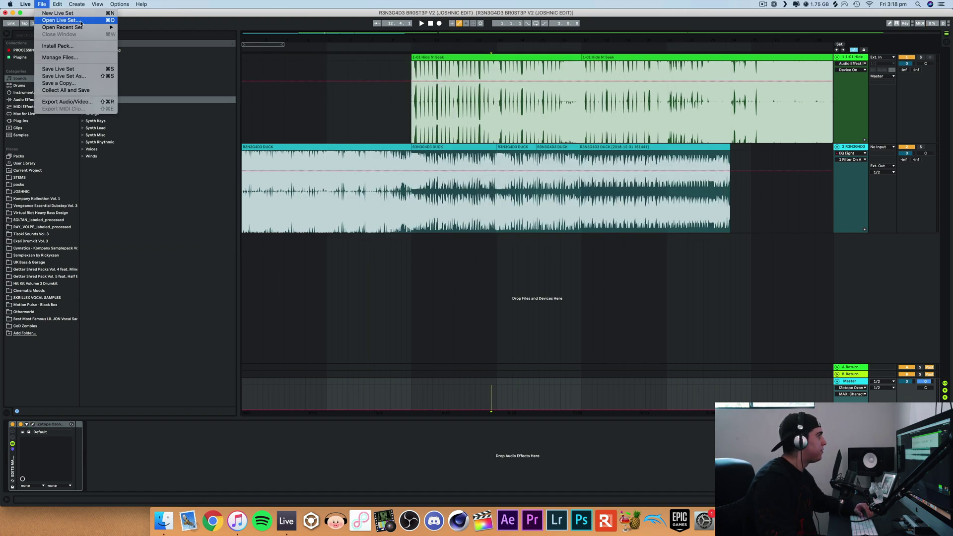
pyautogui.click(55, 20)
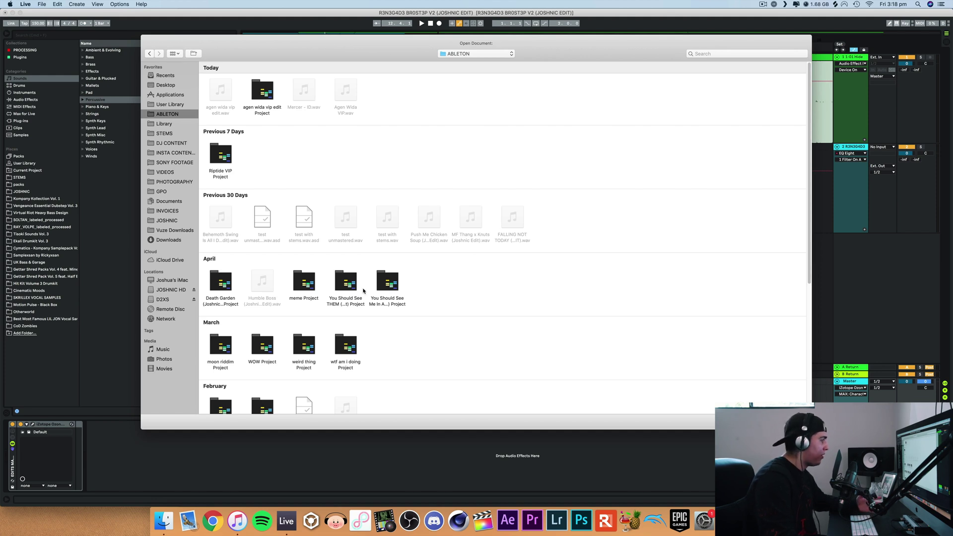
pyautogui.scroll(-3, 364, 290)
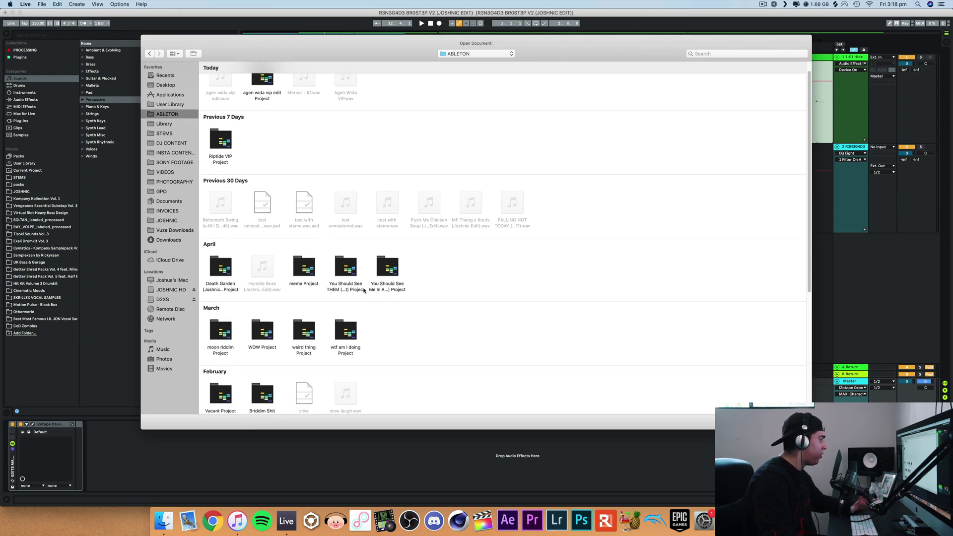
pyautogui.scroll(-1, 358, 279)
pyautogui.scroll(-2, 358, 280)
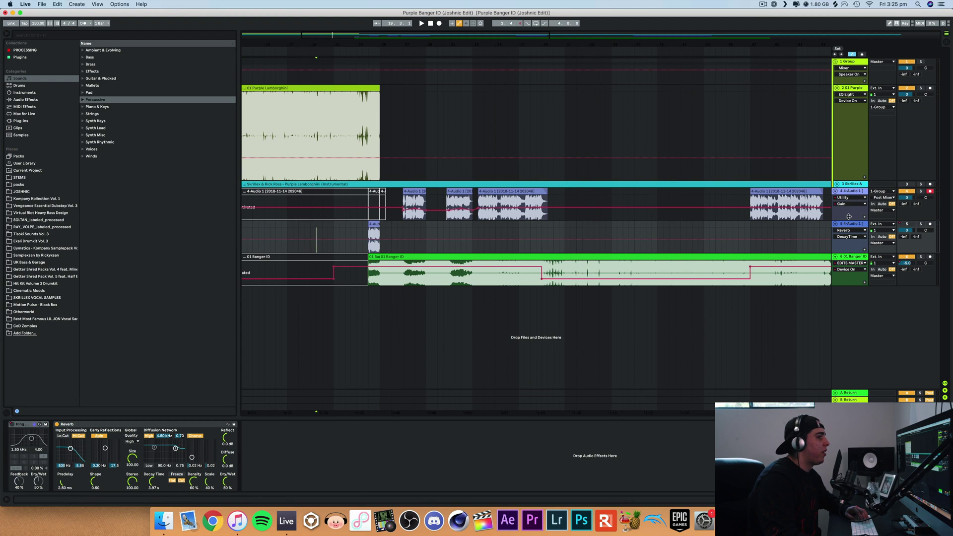
# Unfold the Skrillex & Rick Ross Purple Lamborghini instrumental track, solo it and play it.
pyautogui.click(839, 185)
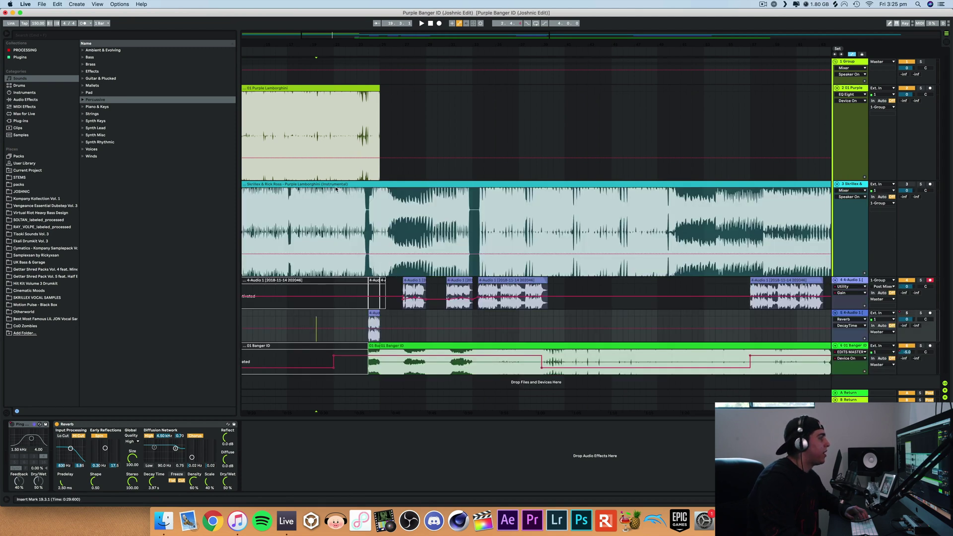
pyautogui.click(332, 184)
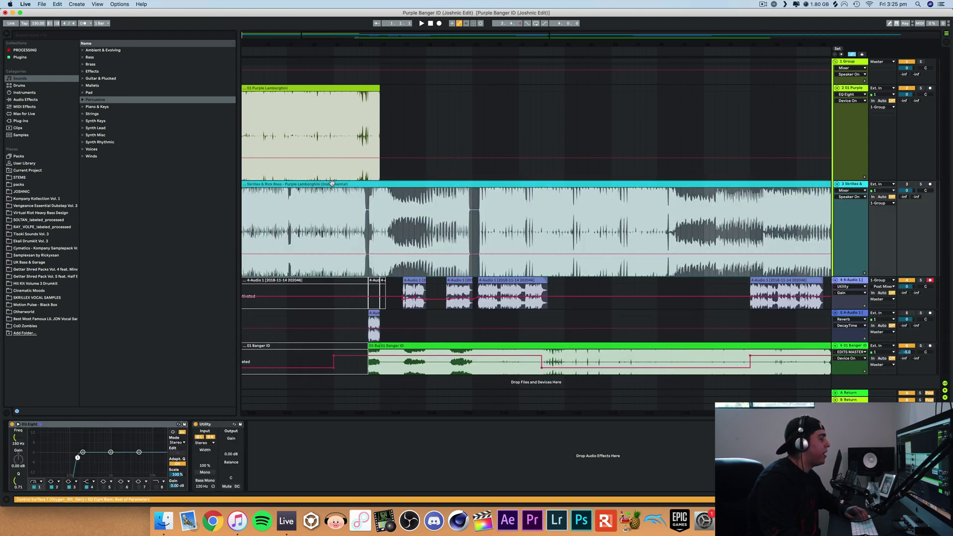
pyautogui.click(921, 185)
pyautogui.click(270, 209)
pyautogui.press('space')
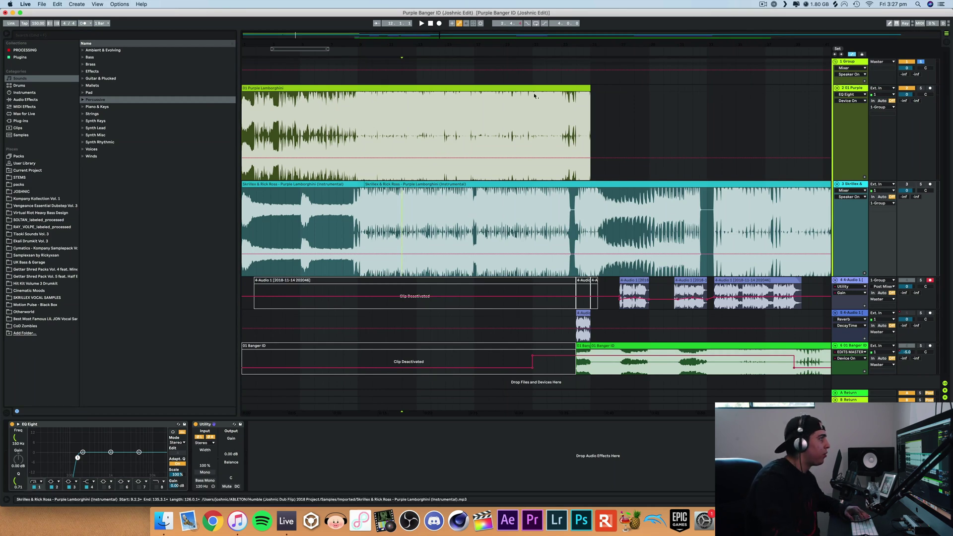
pyautogui.hscroll(5, 498, 113)
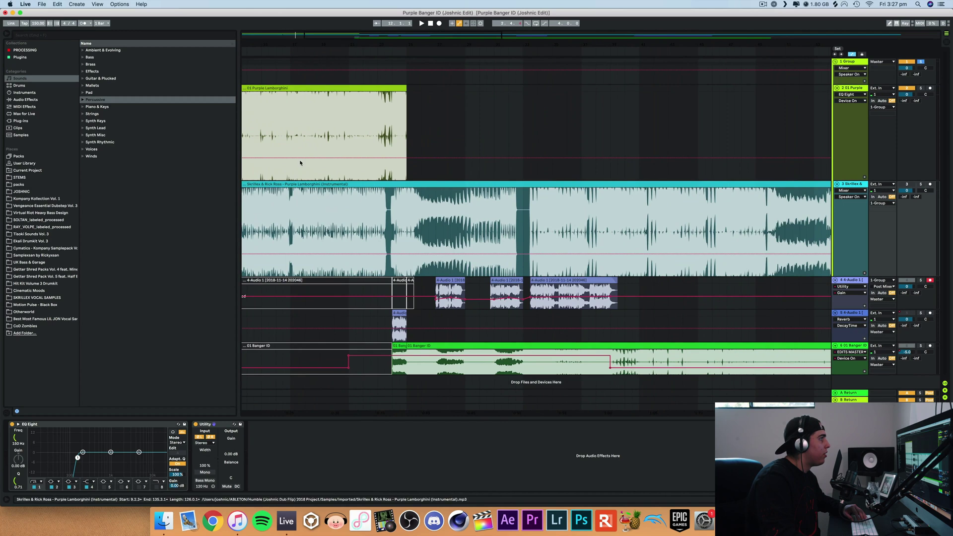
# Audition the long opening vocal clip on the first 4-Audio 1 track by temporarily activating it with the track soloed.
pyautogui.hscroll(-5, 422, 280)
pyautogui.click(418, 282)
pyautogui.press('0')
pyautogui.press('space')
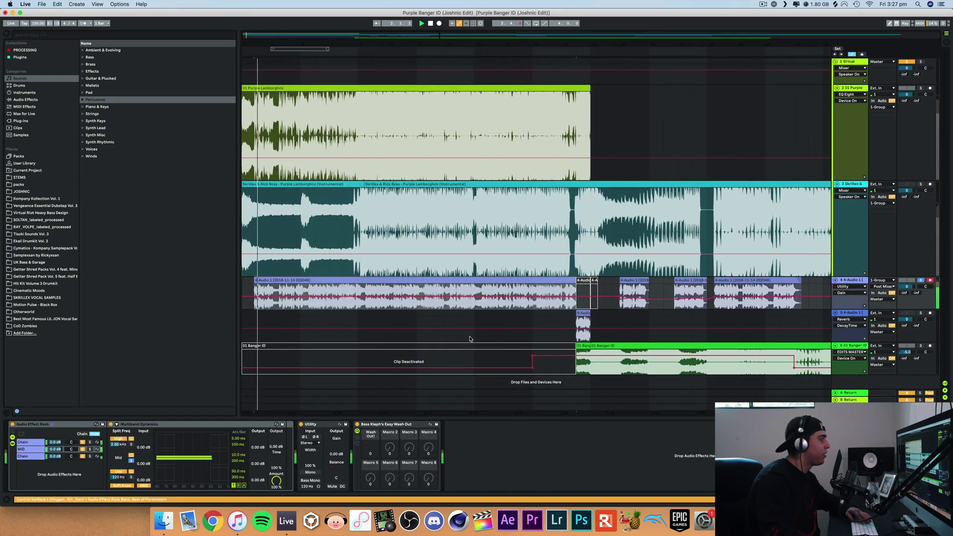
pyautogui.click(344, 291)
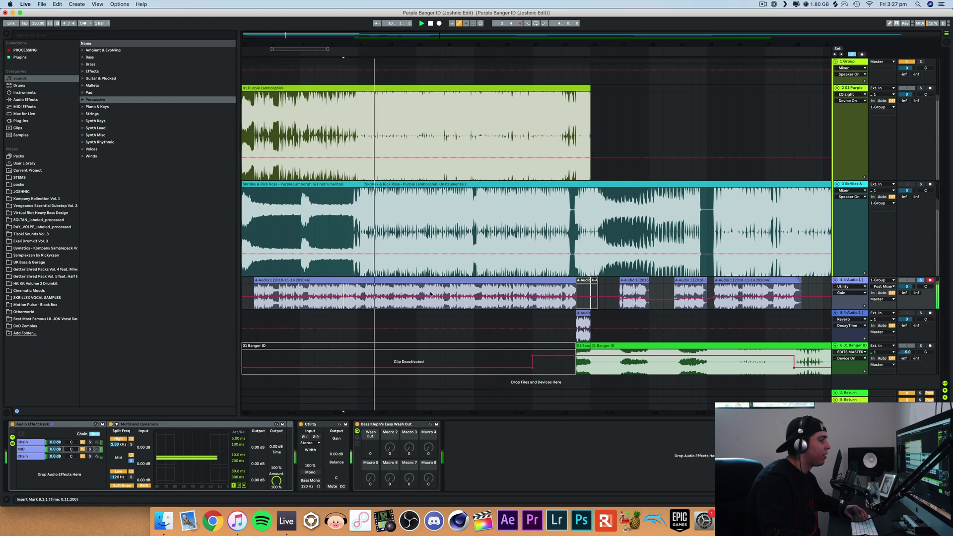
pyautogui.press('space')
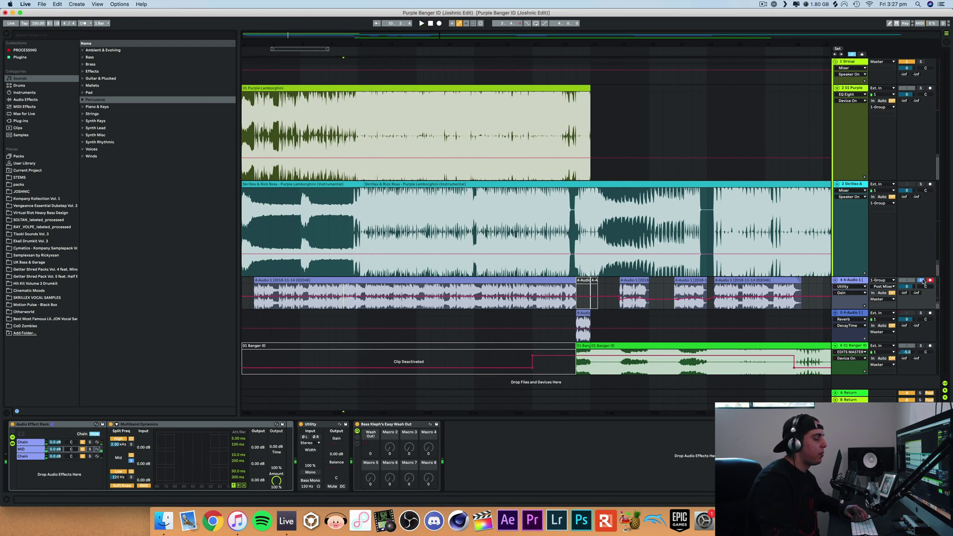
pyautogui.click(527, 281)
pyautogui.press('0')
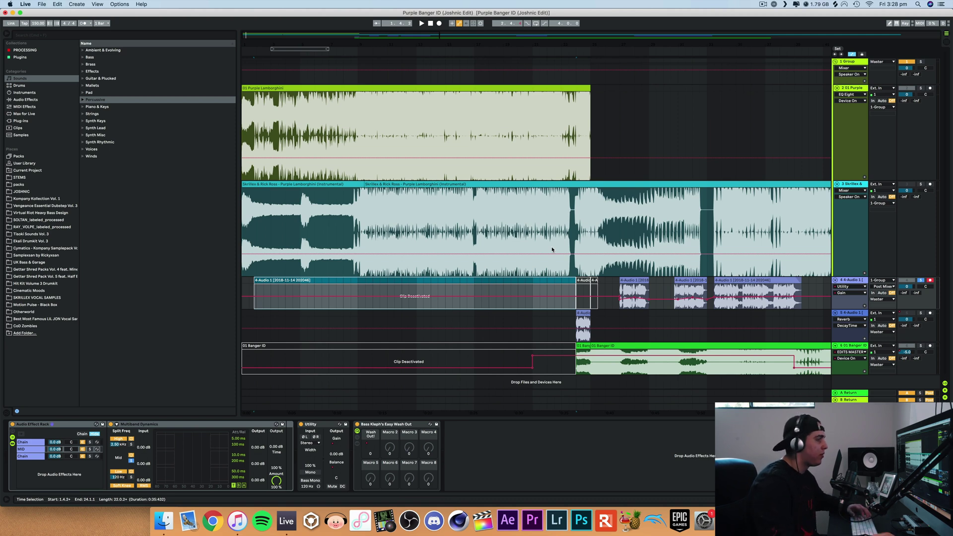
# Examine the effect chains on the 01 Purple Lamborghini, second vocal and 01 Banger ID tracks around the drop.
pyautogui.hscroll(2, 383, 99)
pyautogui.click(376, 99)
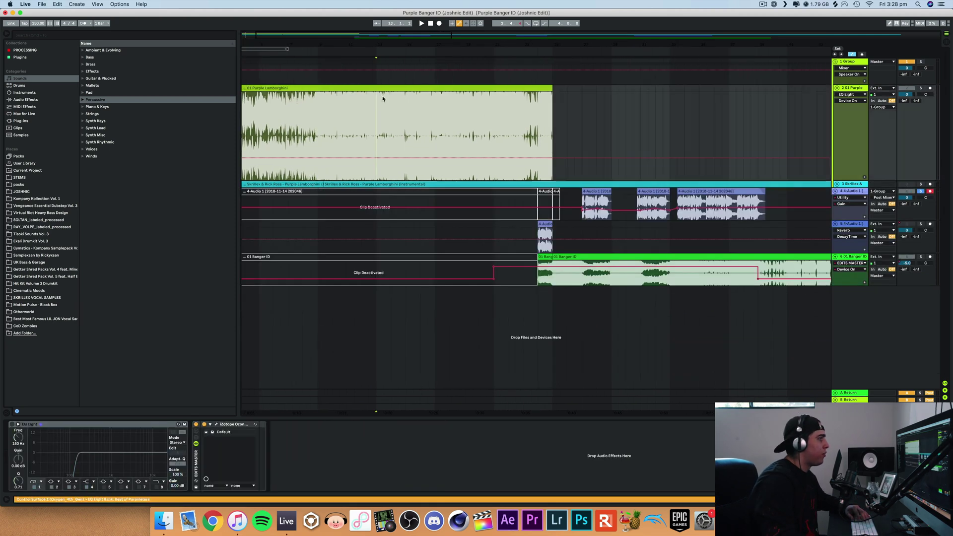
pyautogui.click(518, 136)
pyautogui.moveTo(367, 38); pyautogui.dragTo(406, 38)
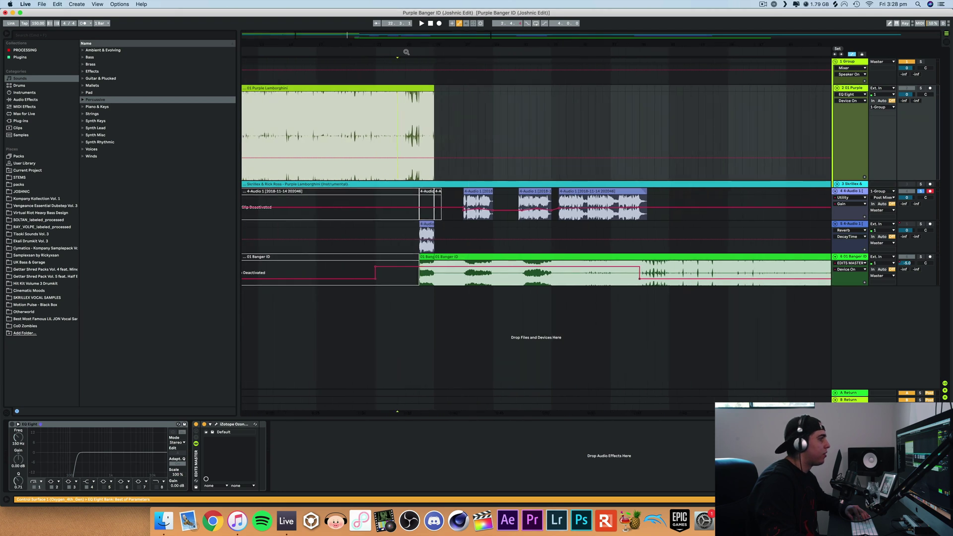
pyautogui.click(543, 225)
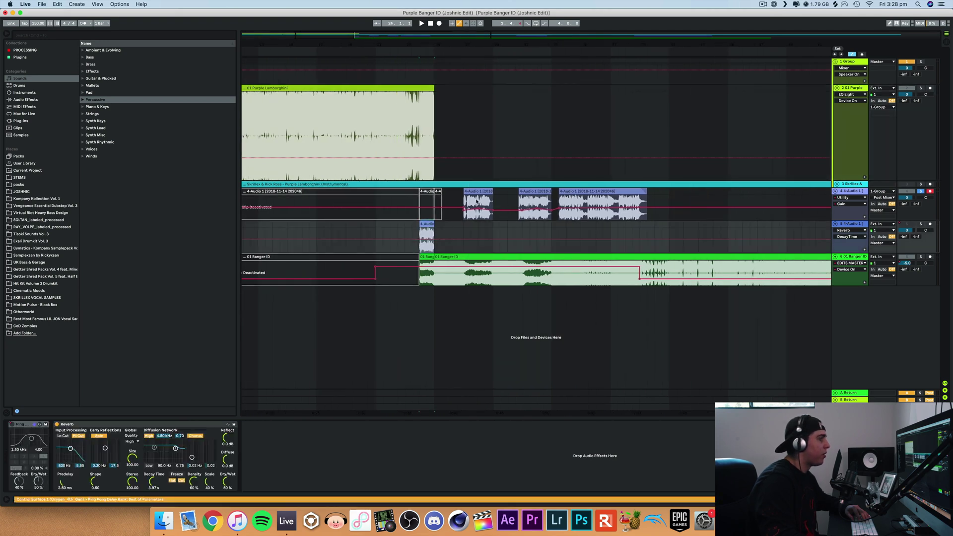
pyautogui.click(520, 216)
pyautogui.click(439, 255)
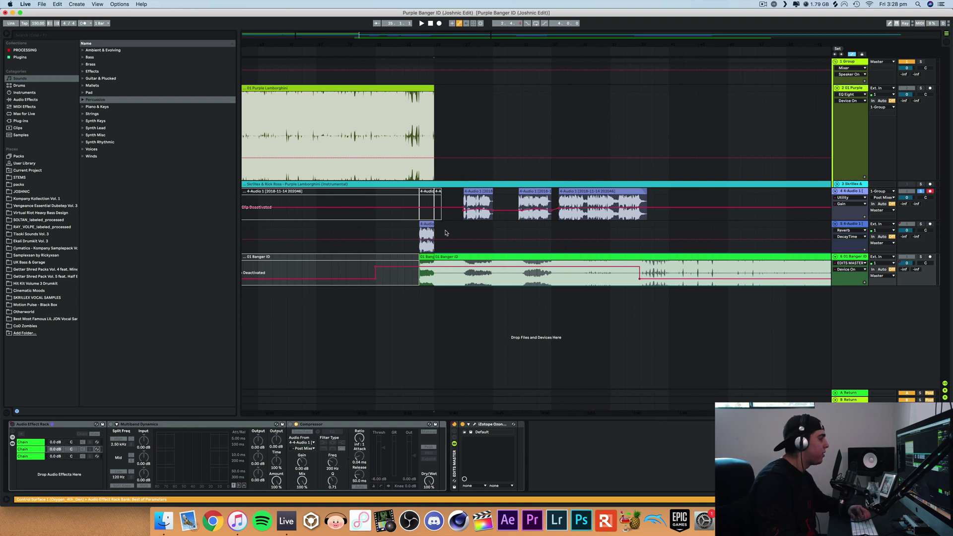
# Play the arrangement from bar 22 through the transition into the 01 Banger ID drop, and stop playback.
pyautogui.press('space')
pyautogui.click(391, 312)
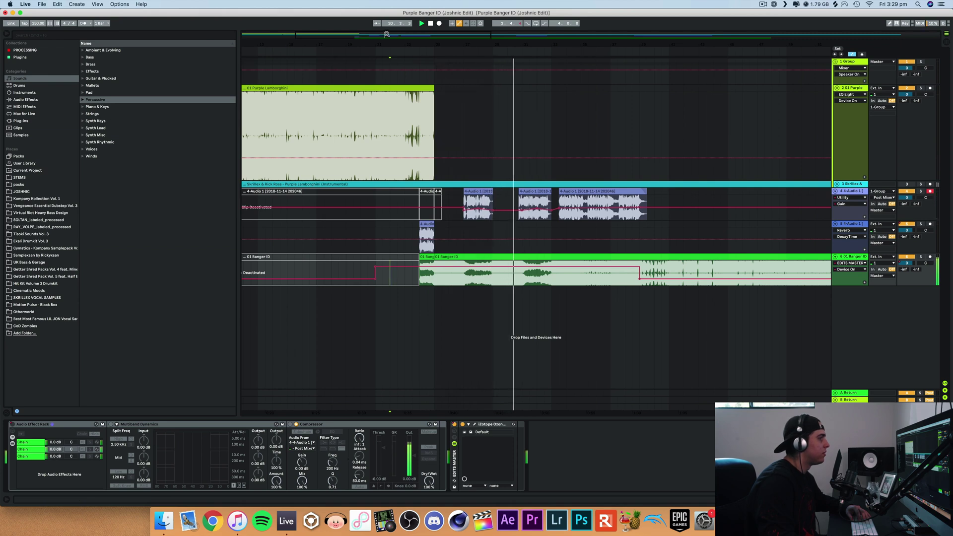
pyautogui.hscroll(3, 401, 39)
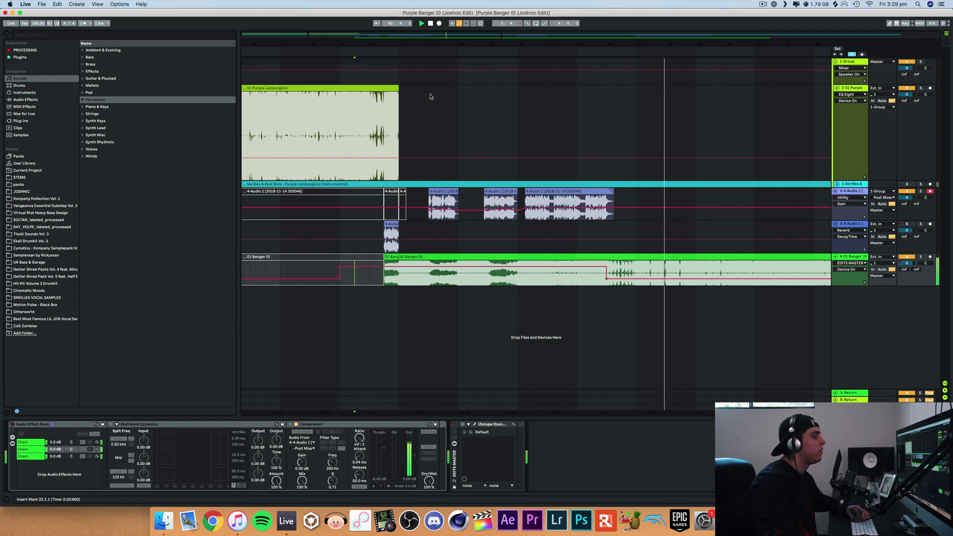
pyautogui.click(821, 253)
pyautogui.press('space')
# Display the Ping Pong Delay's Device On automation over the short vocal clip on the second 4-Audio 1 track.
pyautogui.moveTo(424, 46); pyautogui.dragTo(381, 70)
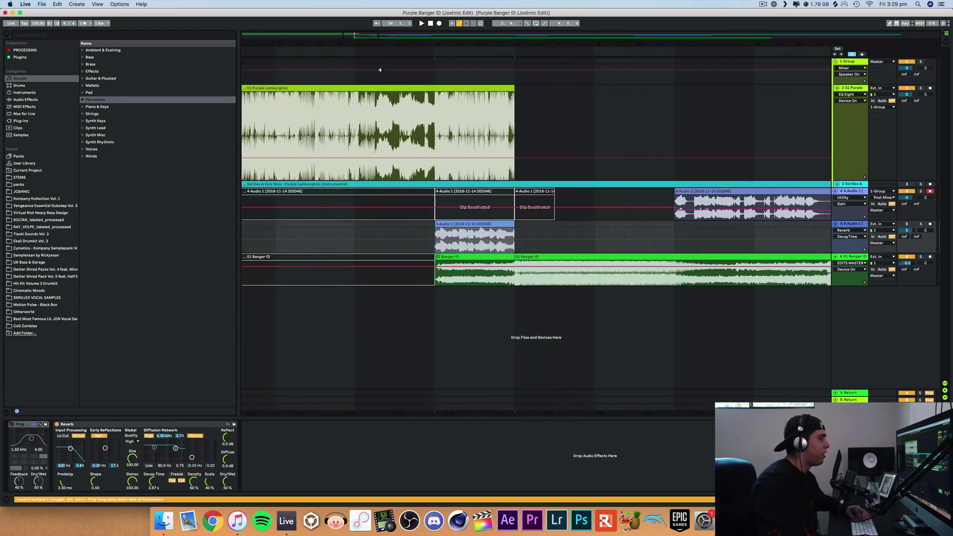
pyautogui.rightClick(907, 226)
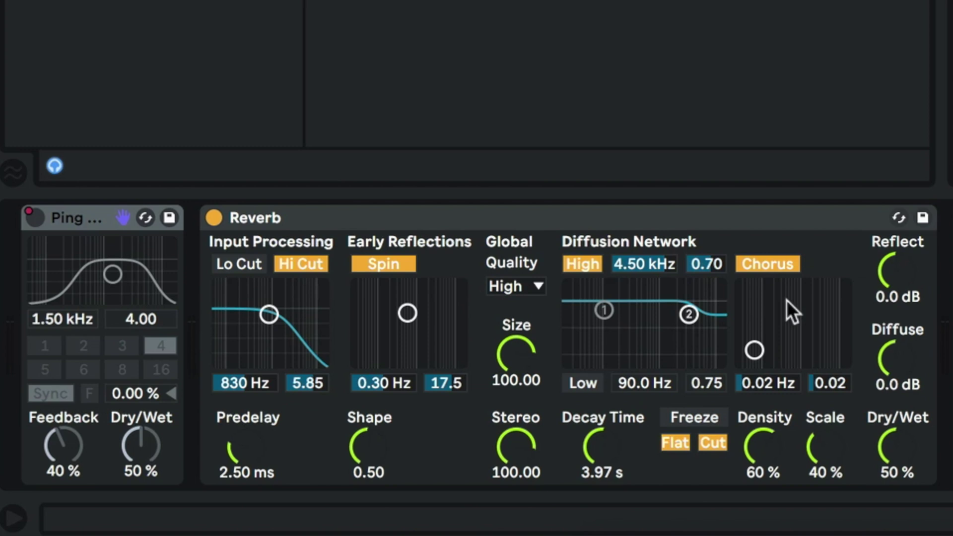
pyautogui.rightClick(31, 220)
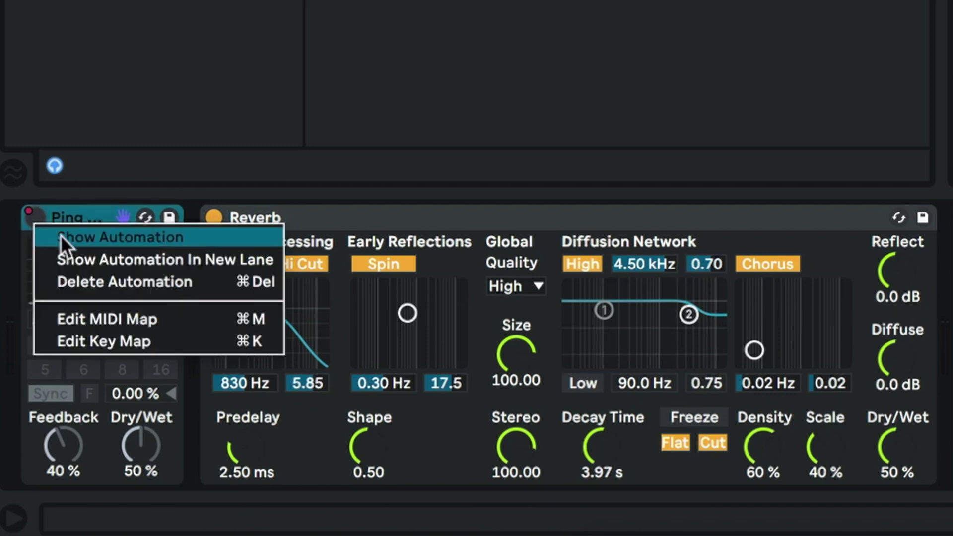
pyautogui.click(82, 238)
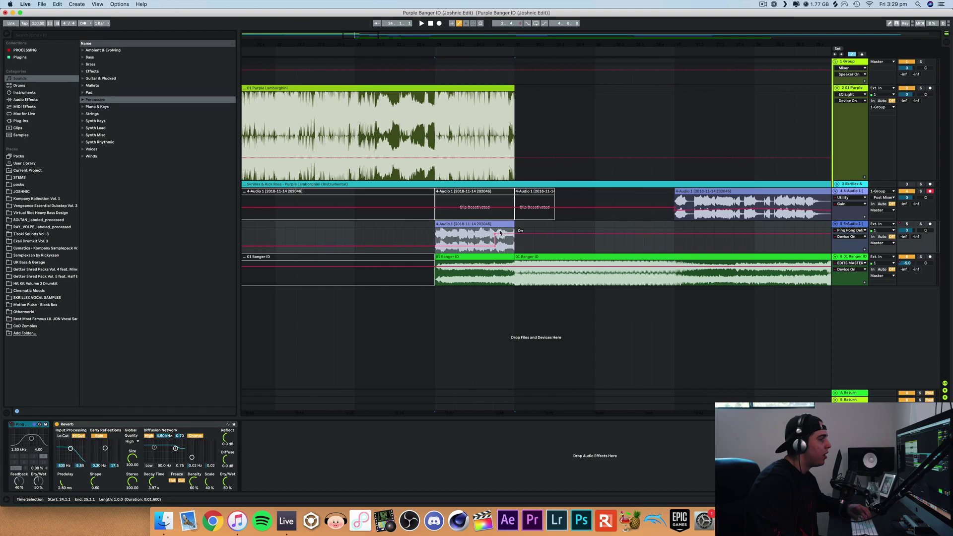
pyautogui.click(469, 238)
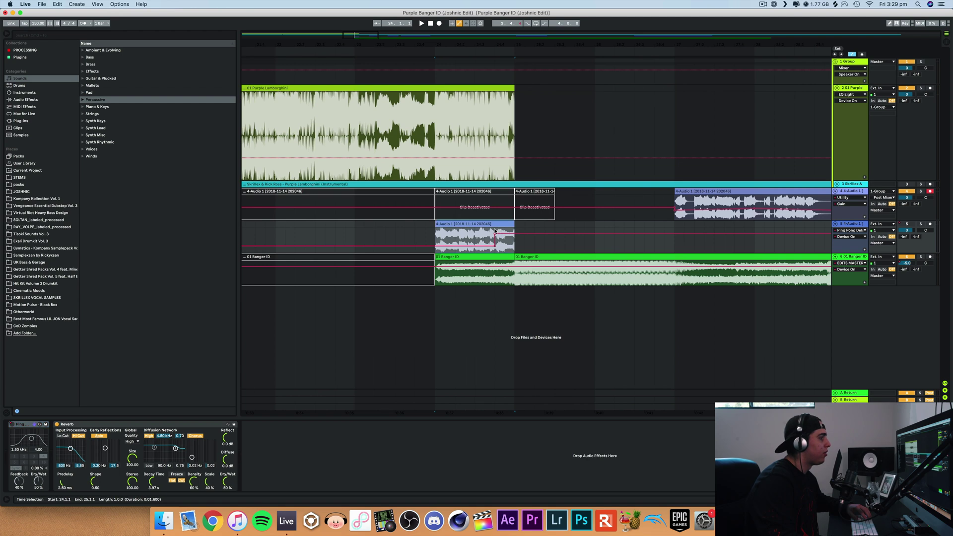
pyautogui.click(496, 252)
# Solo the second 4-Audio 1 track and audition the end of its clip against the Ping Pong Delay automation.
pyautogui.click(921, 224)
pyautogui.press('space')
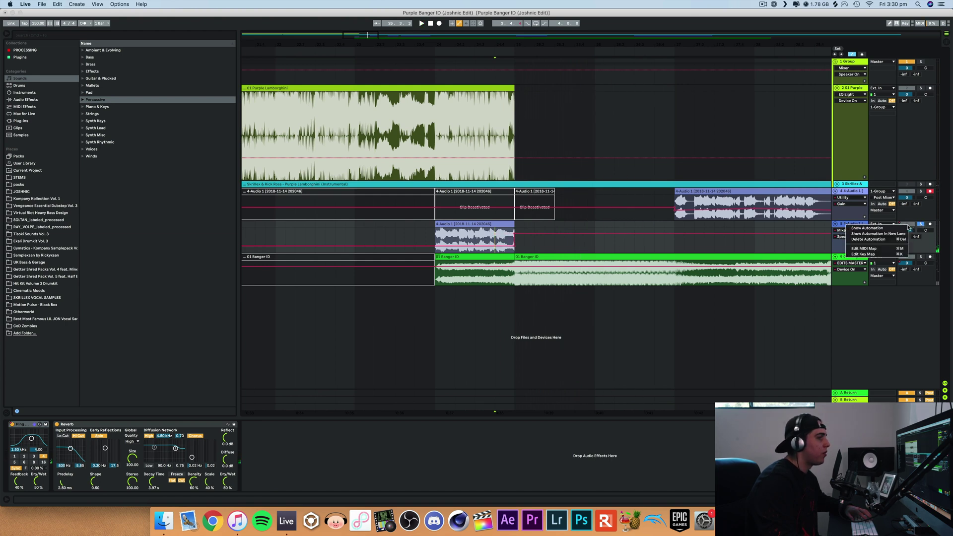
pyautogui.click(498, 238)
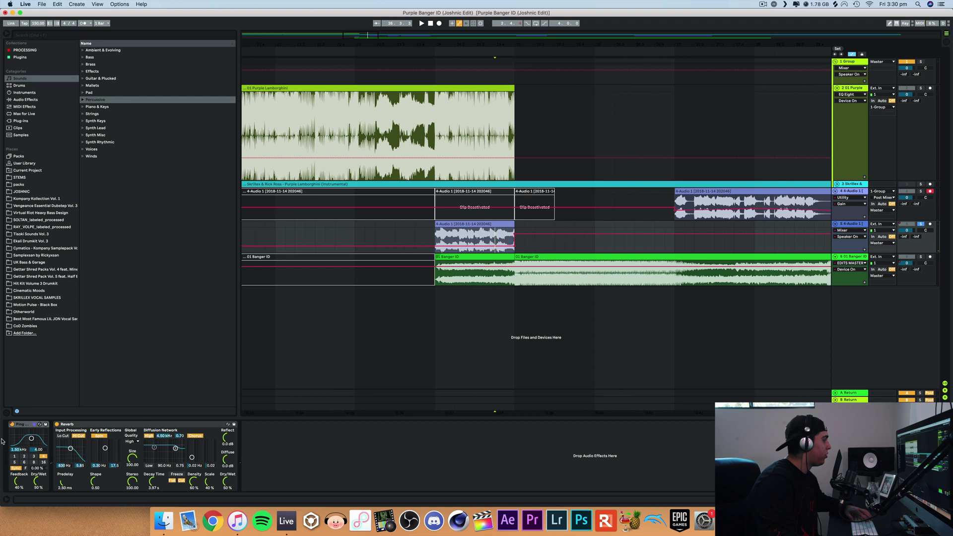
pyautogui.rightClick(16, 425)
pyautogui.click(497, 244)
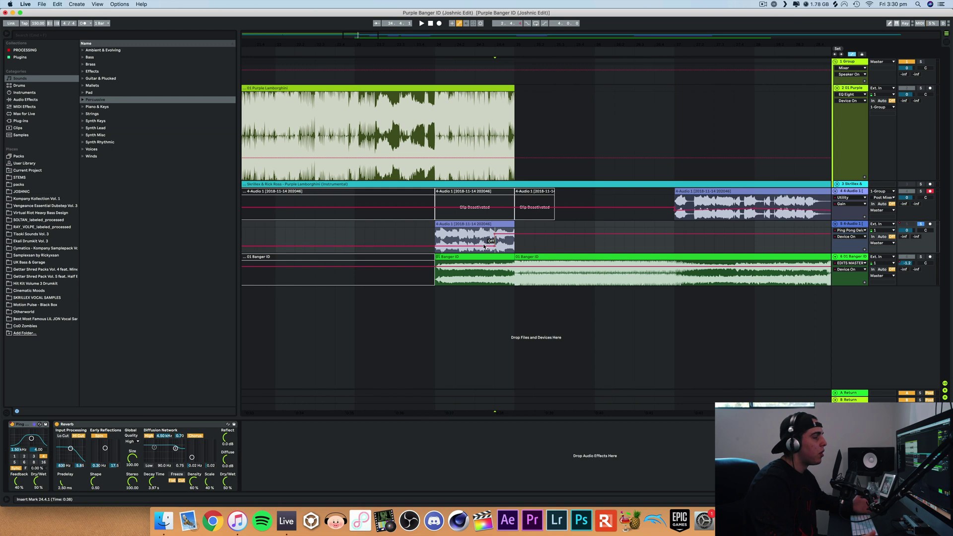
pyautogui.press('space')
pyautogui.press('space')
# Try switching the Ping Pong Delay on earlier in its Device On automation at 24.3.1, audition it and undo the change.
pyautogui.press('b')
pyautogui.moveTo(480, 233); pyautogui.dragTo(499, 229)
pyautogui.click(474, 233)
pyautogui.press('space')
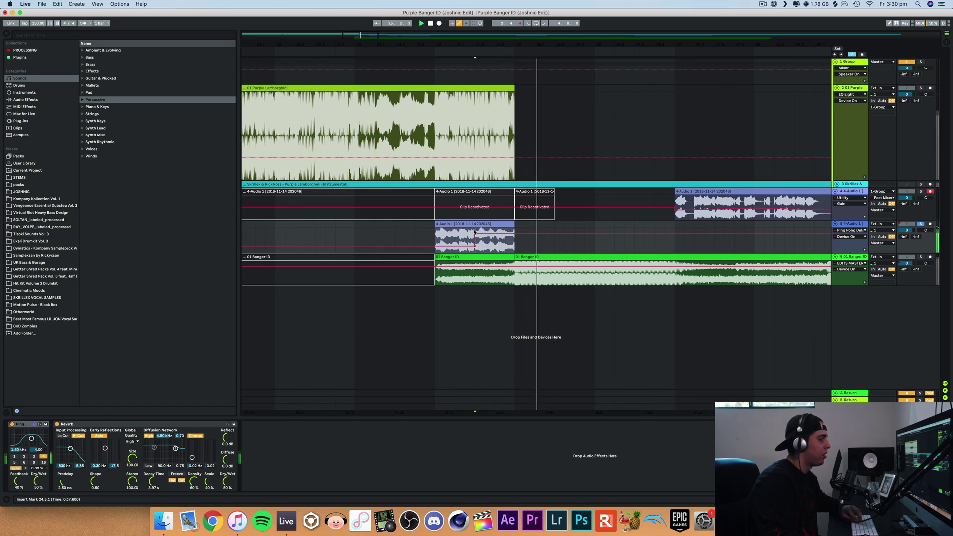
pyautogui.press('space')
pyautogui.press('super+z')
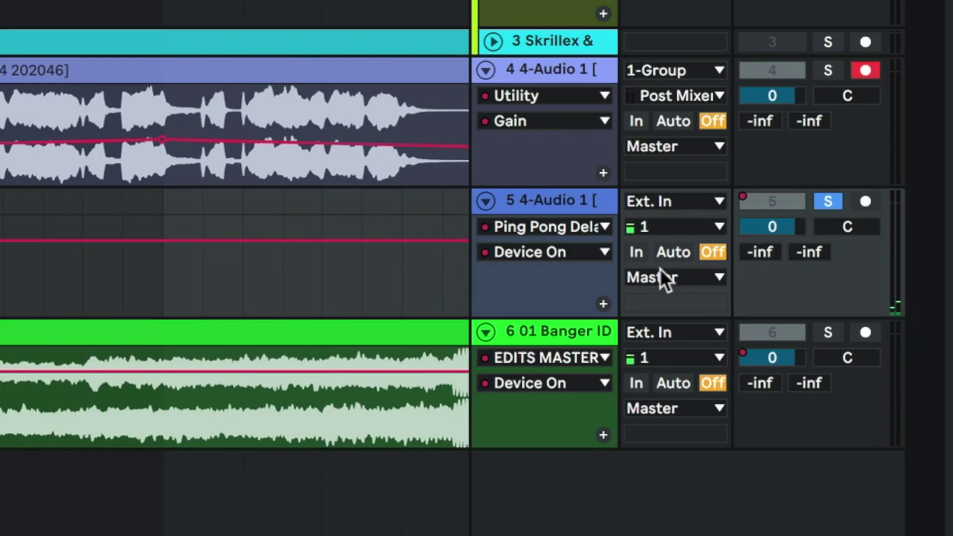
# Display the second 4-Audio 1 track's Speaker On automation, unsolo the track and play the full mix from 24.3.3.
pyautogui.rightClick(908, 224)
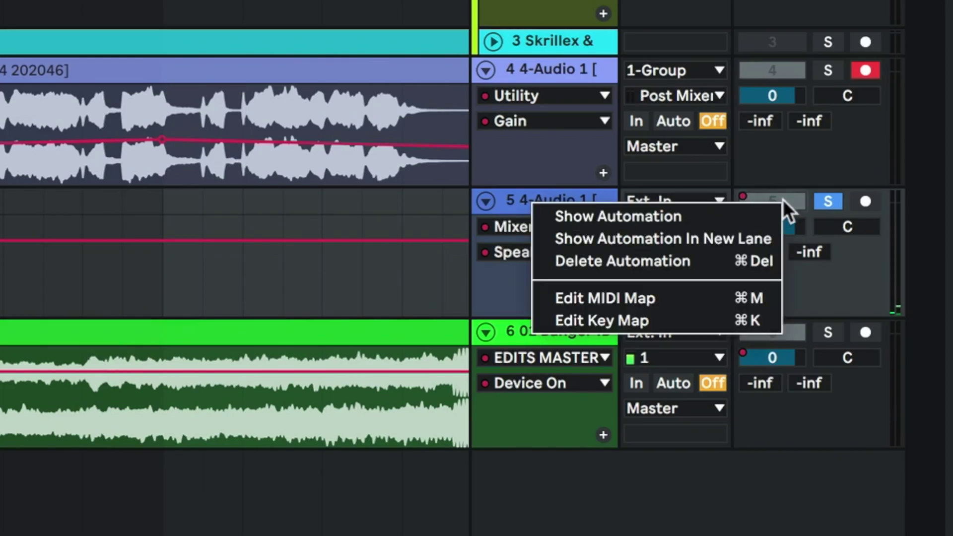
pyautogui.click(827, 204)
pyautogui.click(826, 201)
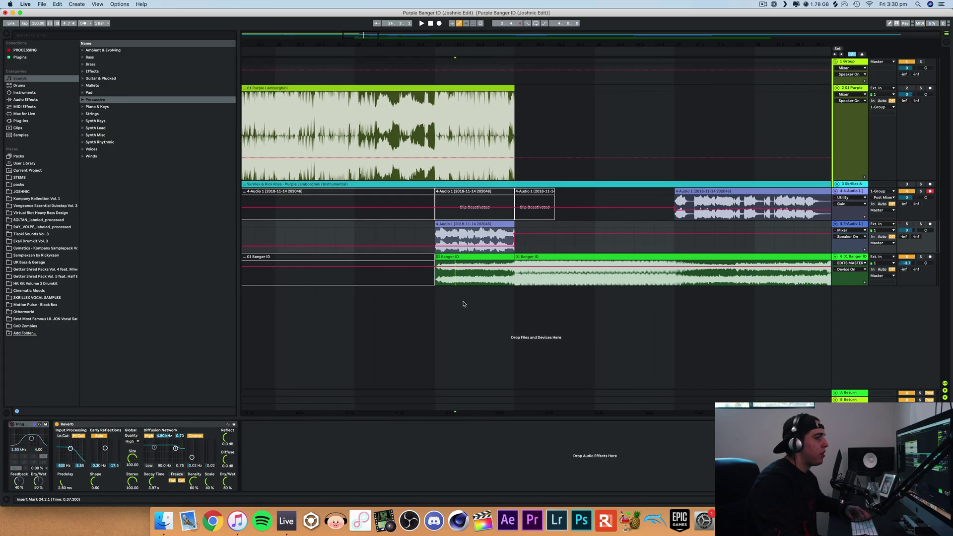
pyautogui.click(464, 304)
pyautogui.click(489, 319)
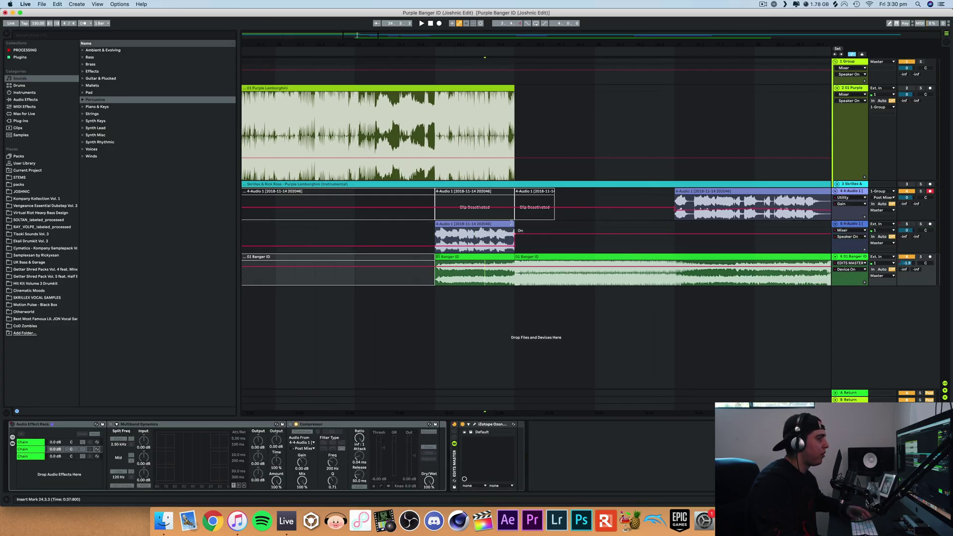
pyautogui.press('space')
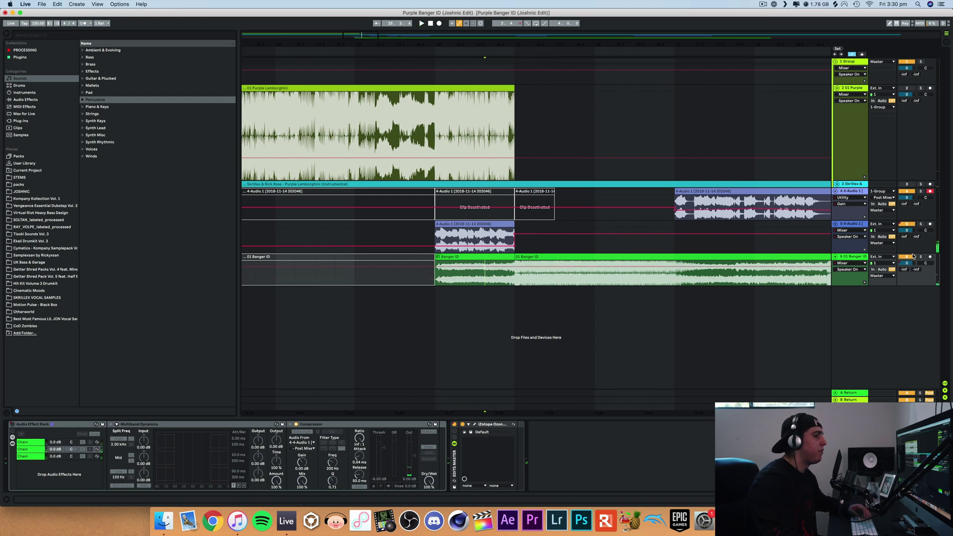
# Inspect the Utility gain and Easy Wash Out automation on the first 4-Audio 1 track's vocal clips after the drop.
pyautogui.press('-')
pyautogui.press('-')
pyautogui.press('-')
pyautogui.press('-')
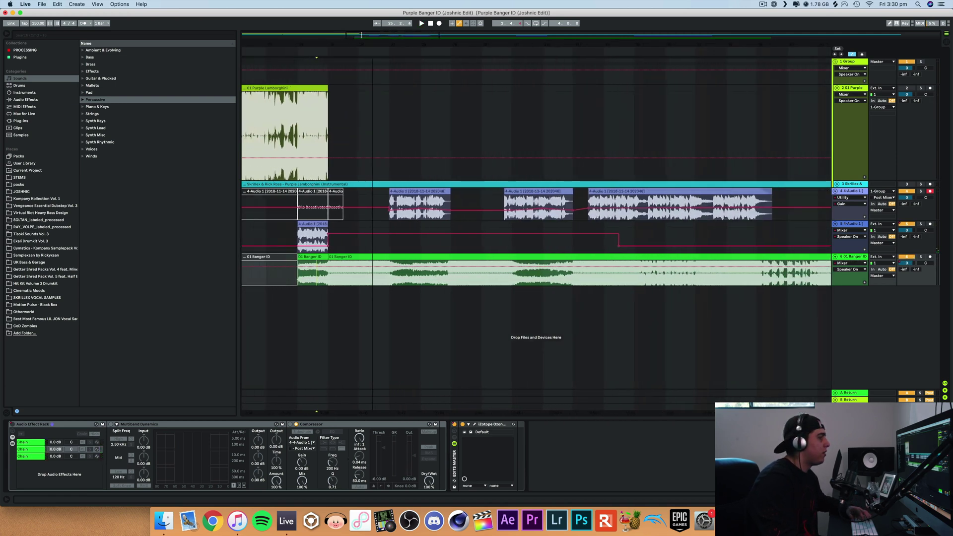
pyautogui.click(412, 190)
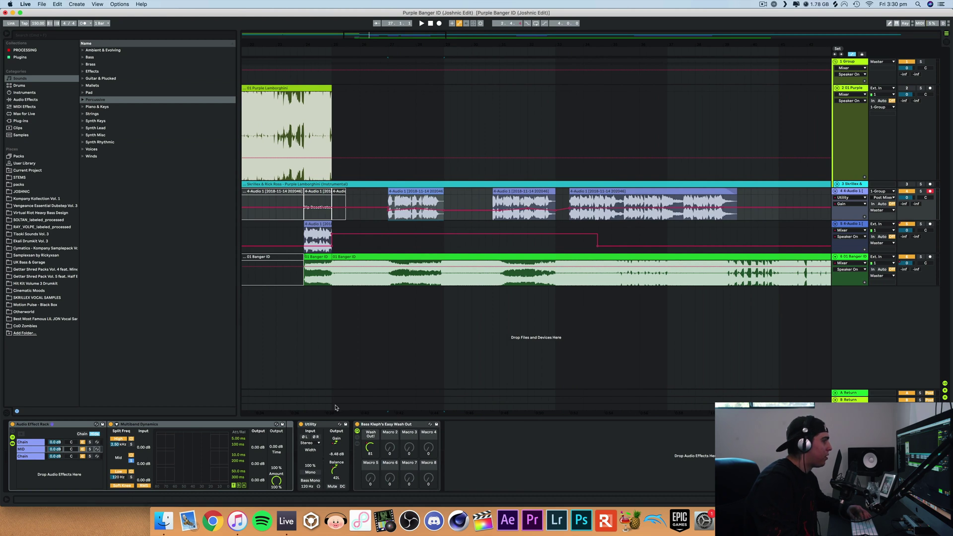
pyautogui.rightClick(368, 428)
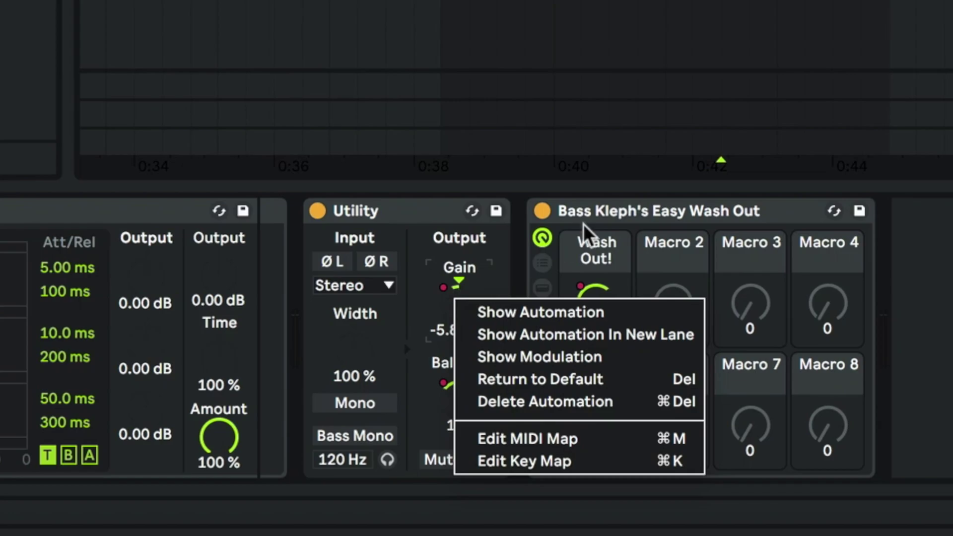
pyautogui.press('Escape')
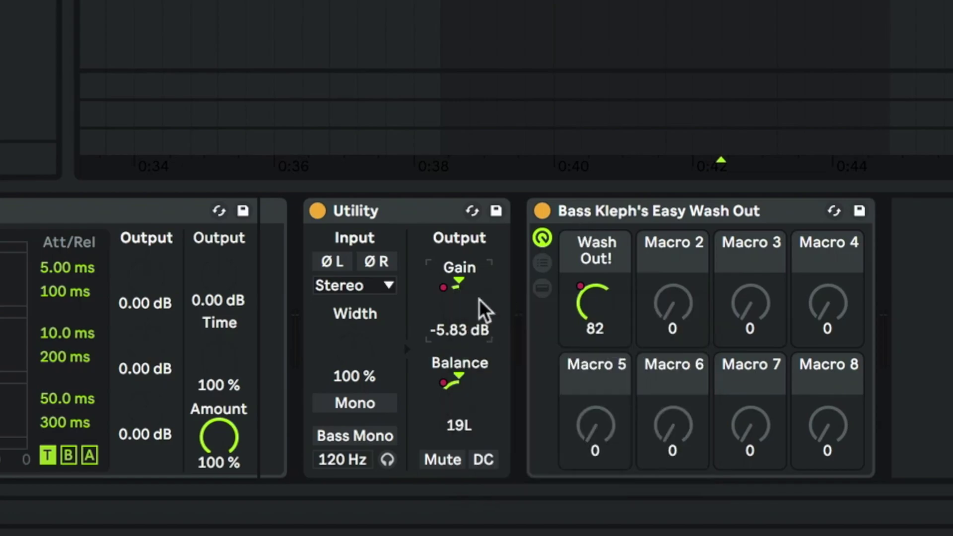
pyautogui.rightClick(463, 402)
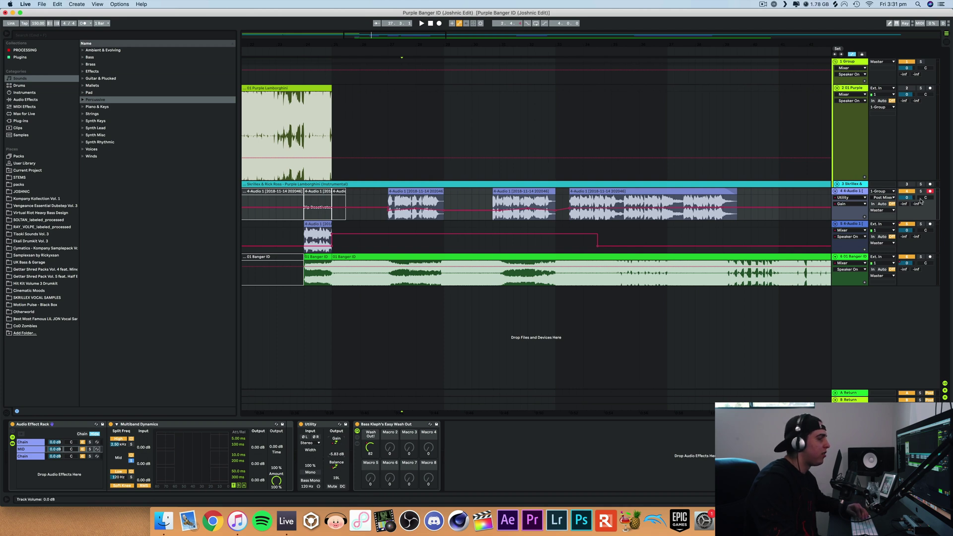
# Bypass Bass Kleph's Easy Wash Out on the first 4-Audio 1 track and play the drop vocals without it.
pyautogui.click(389, 425)
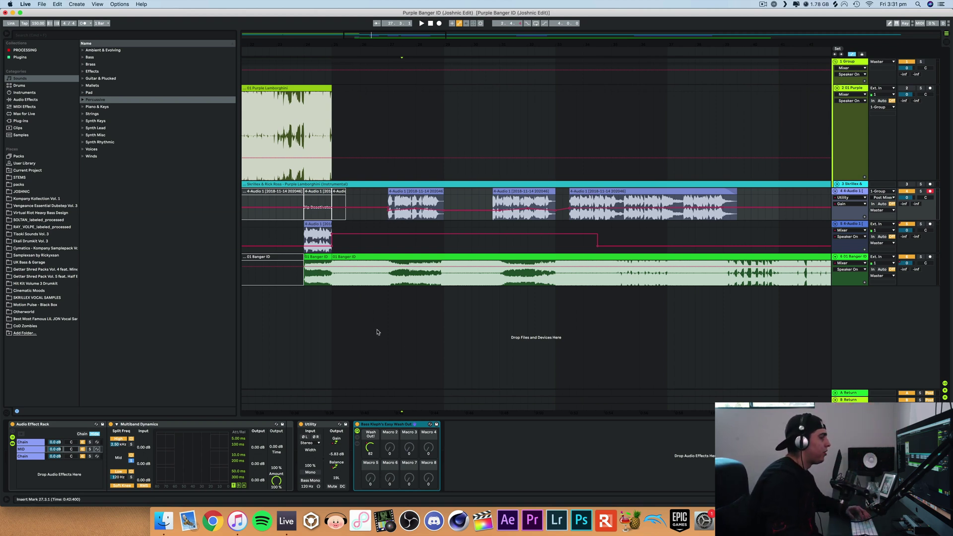
pyautogui.click(358, 426)
pyautogui.press('space')
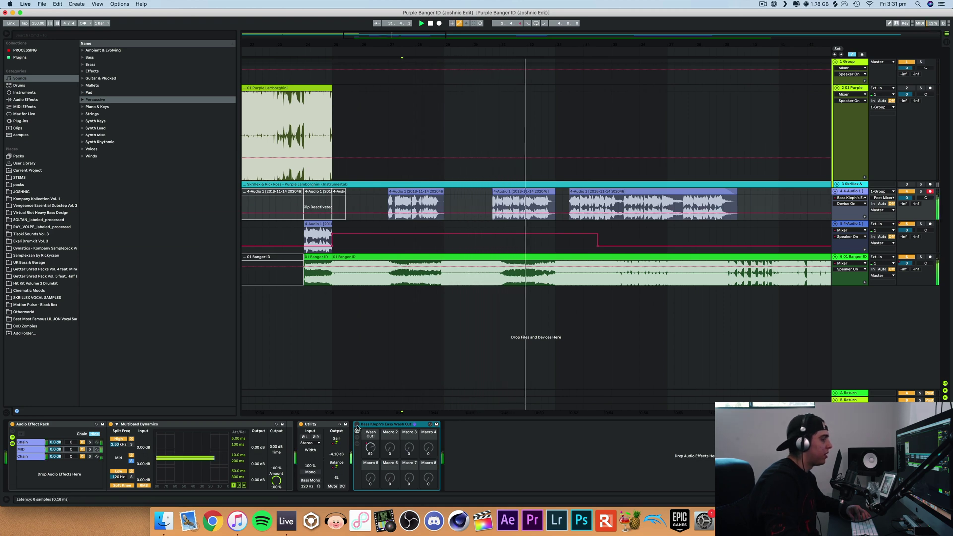
pyautogui.press('space')
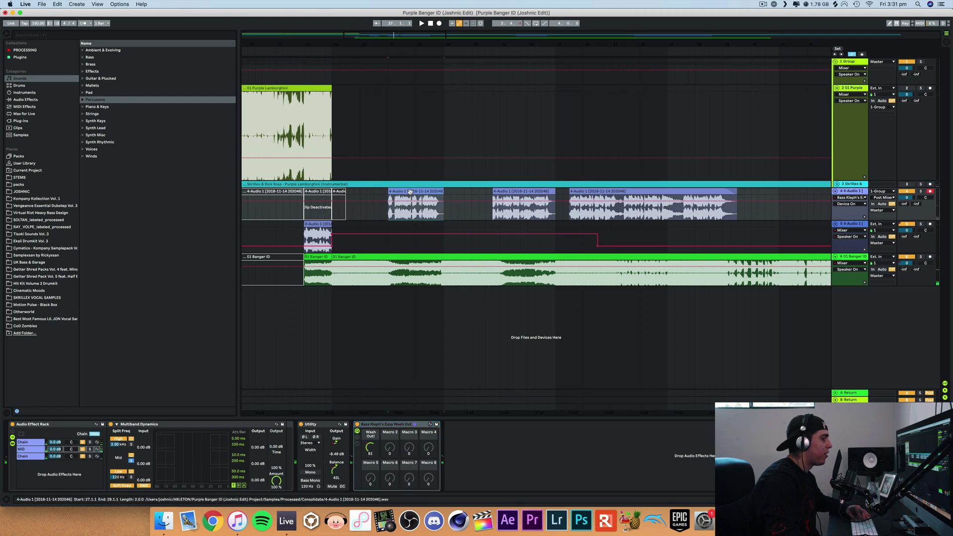
# Display the Wash Out! macro's automation across the drop vocals and solo the first 4-Audio 1 track.
pyautogui.rightClick(370, 446)
pyautogui.click(391, 239)
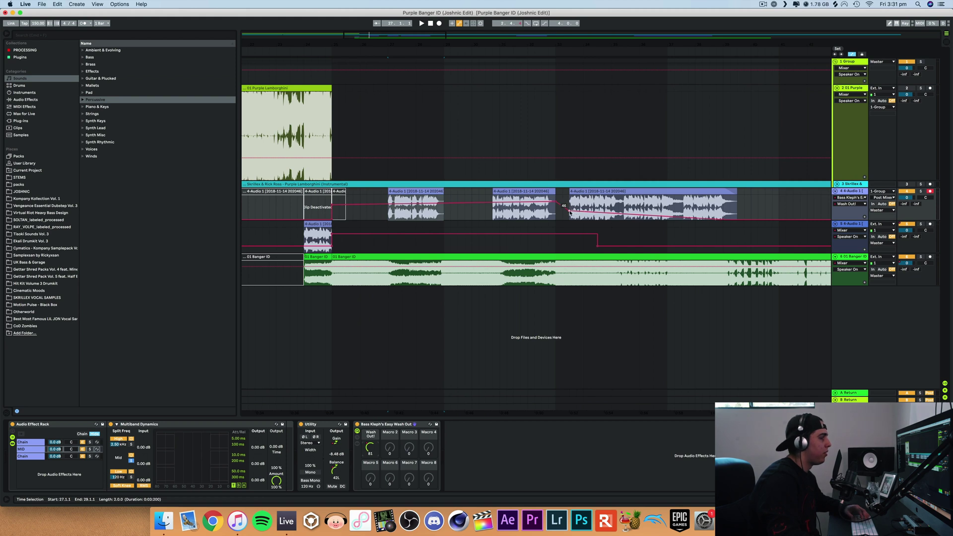
pyautogui.click(587, 209)
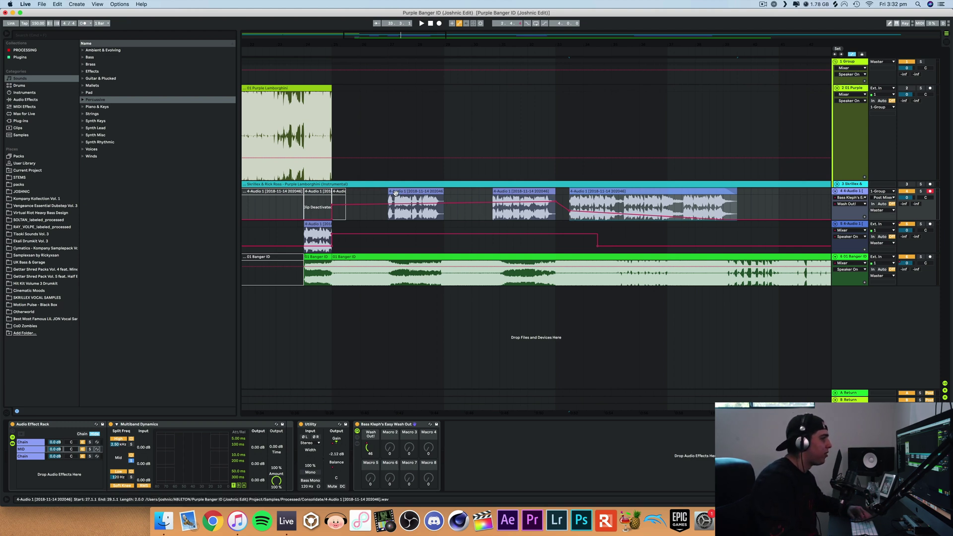
pyautogui.click(922, 192)
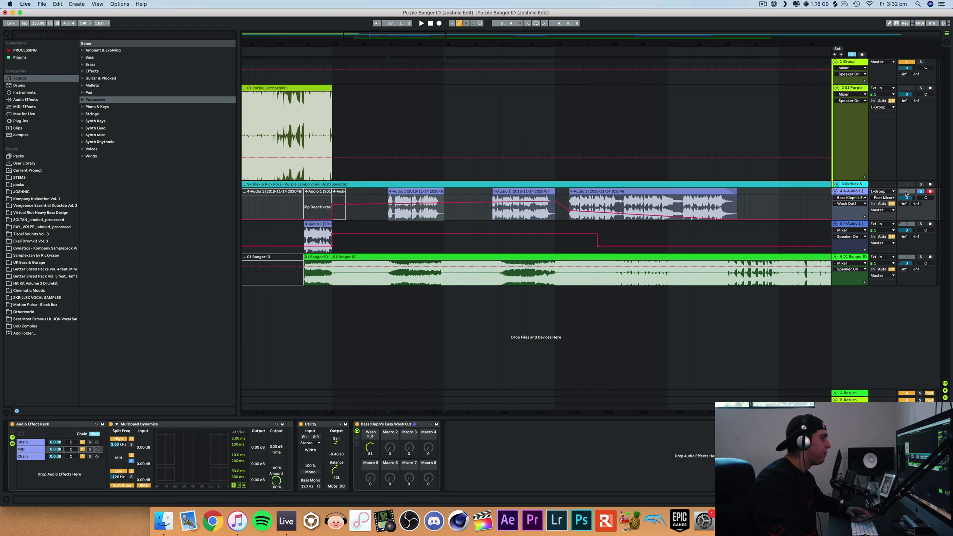
# Play the soloed drop vocals with their Wash Out! automation, and unsolo the first 4-Audio 1 track to hear them in the mix.
pyautogui.press('space')
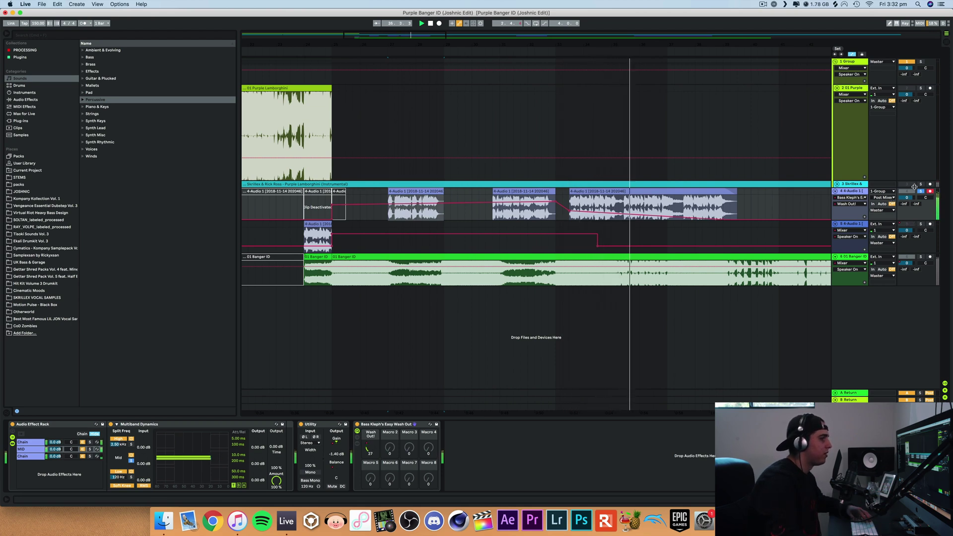
pyautogui.click(922, 191)
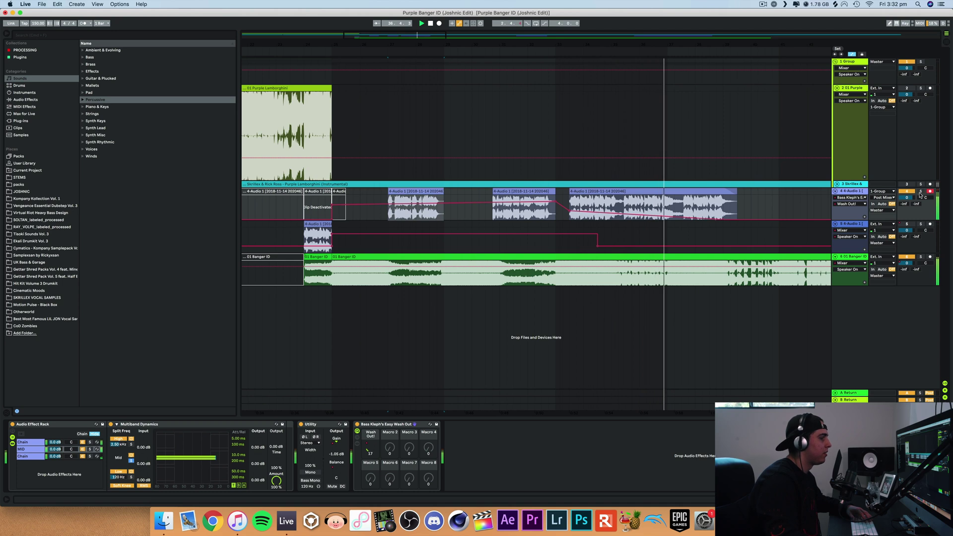
# Examine the Banger ID track's sections beneath the drop vocals and its sidechain Compressor.
pyautogui.click(432, 279)
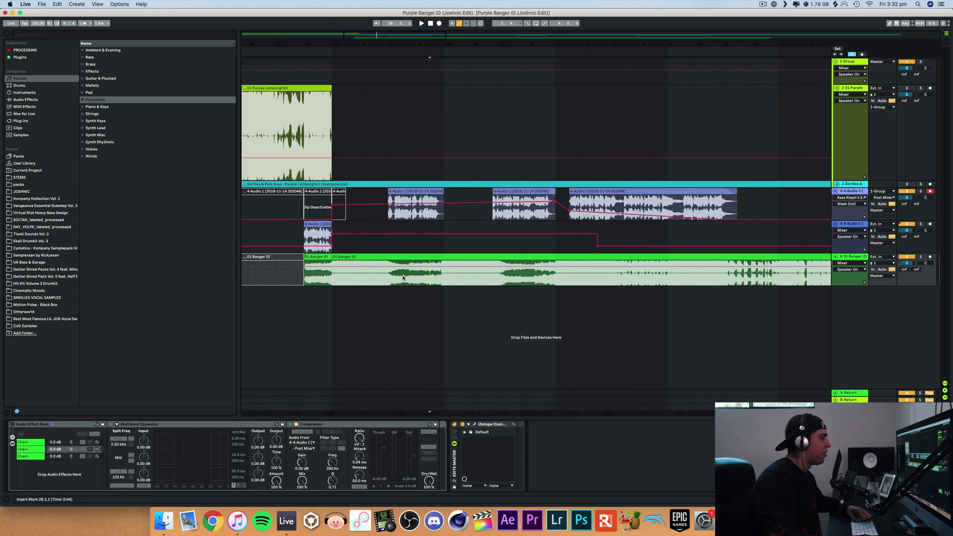
pyautogui.click(390, 216)
pyautogui.click(394, 191)
pyautogui.moveTo(396, 279); pyautogui.dragTo(442, 279)
pyautogui.moveTo(502, 272)
pyautogui.mouseDown()
pyautogui.moveTo(567, 277)
pyautogui.moveTo(504, 283)
pyautogui.mouseUp()
pyautogui.click(543, 276)
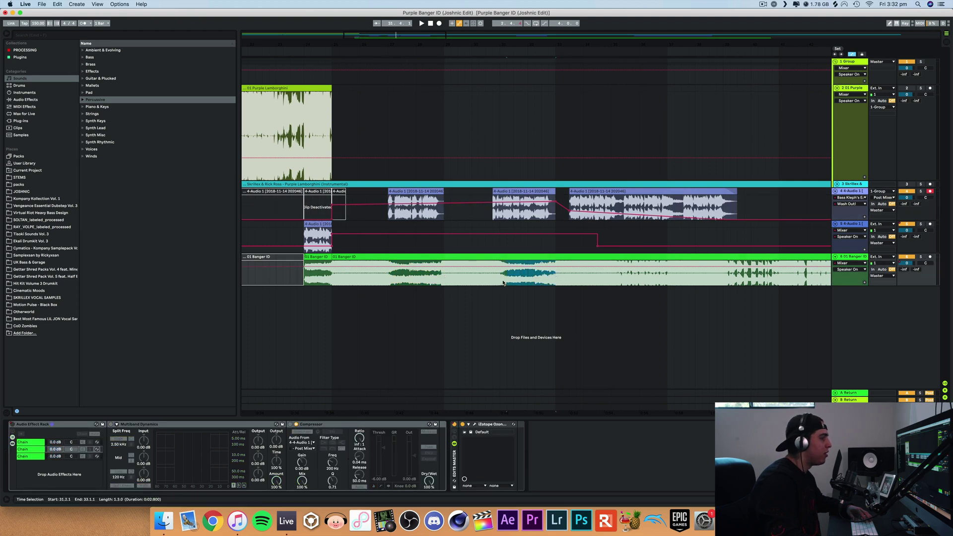
pyautogui.moveTo(618, 277); pyautogui.dragTo(736, 278)
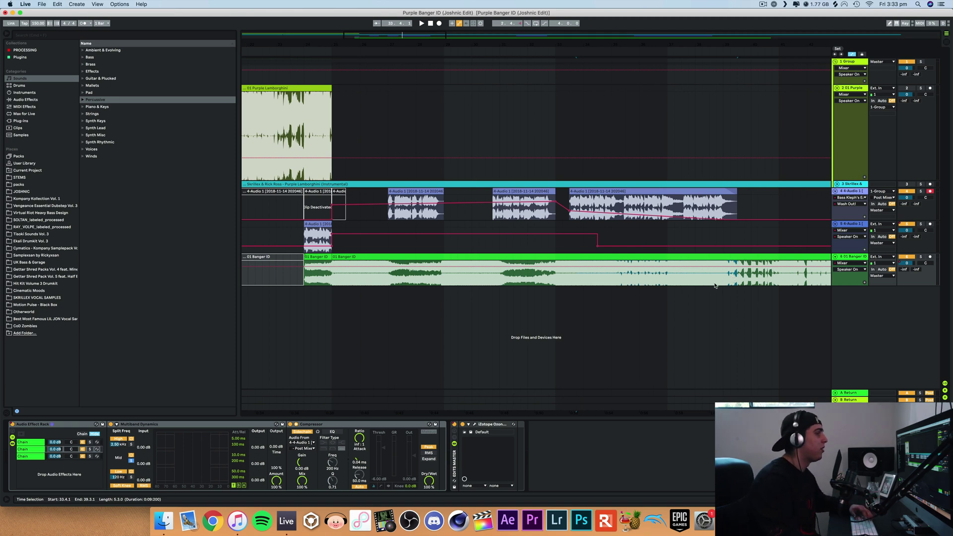
# Create a new Live set, switch to iTunes and import Weeble Wobble as an audio track in the new set.
pyautogui.press('super+n')
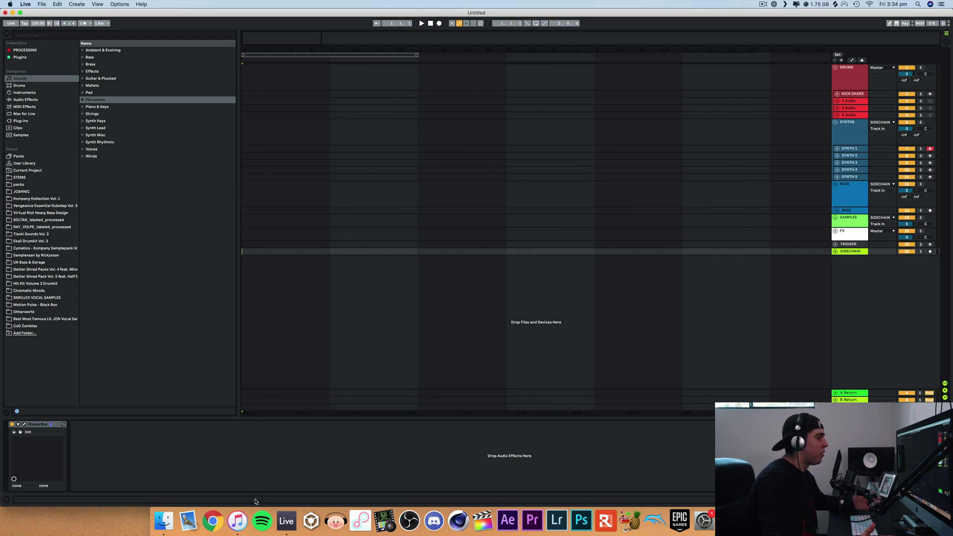
pyautogui.click(237, 520)
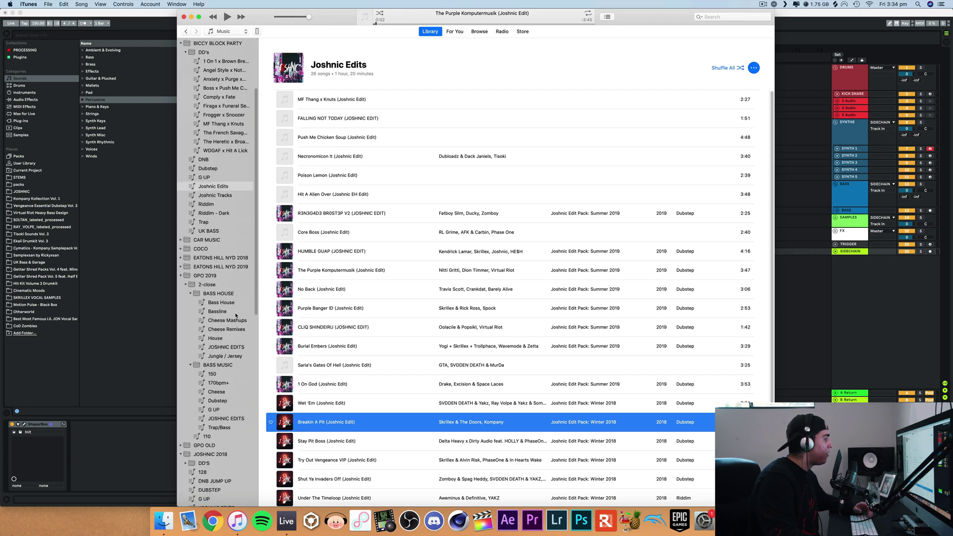
pyautogui.click(200, 77)
pyautogui.moveTo(288, 198); pyautogui.dragTo(460, 254)
pyautogui.press('super+Tab')
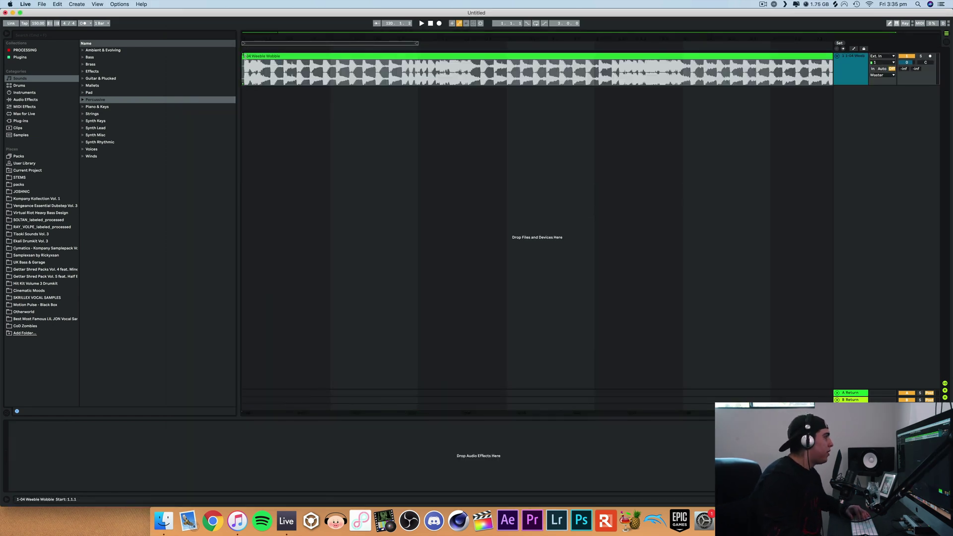
# Move the Weeble Wobble clip's start marker to its first transient at about 51 ms, keeping the clip at 1.1.1.
pyautogui.click(246, 67)
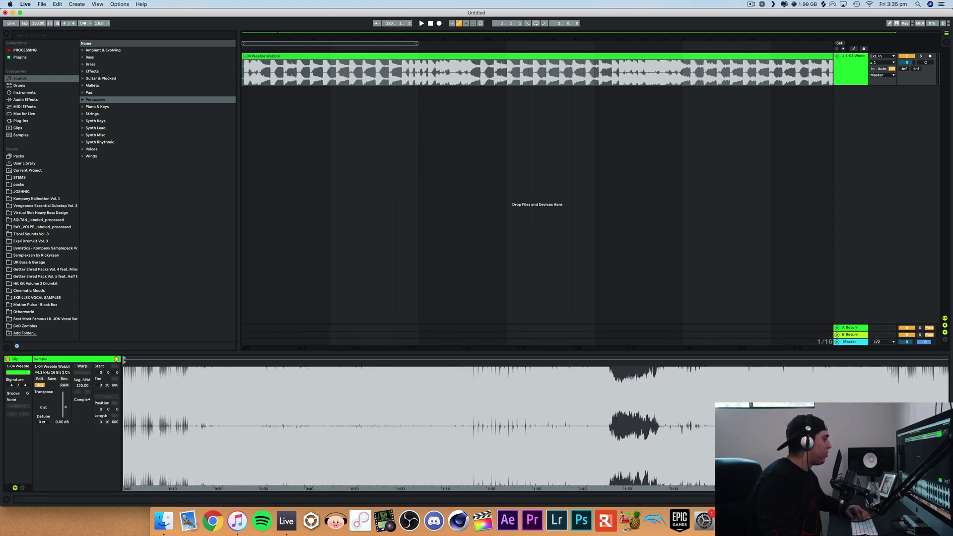
pyautogui.scroll(10, 126, 381)
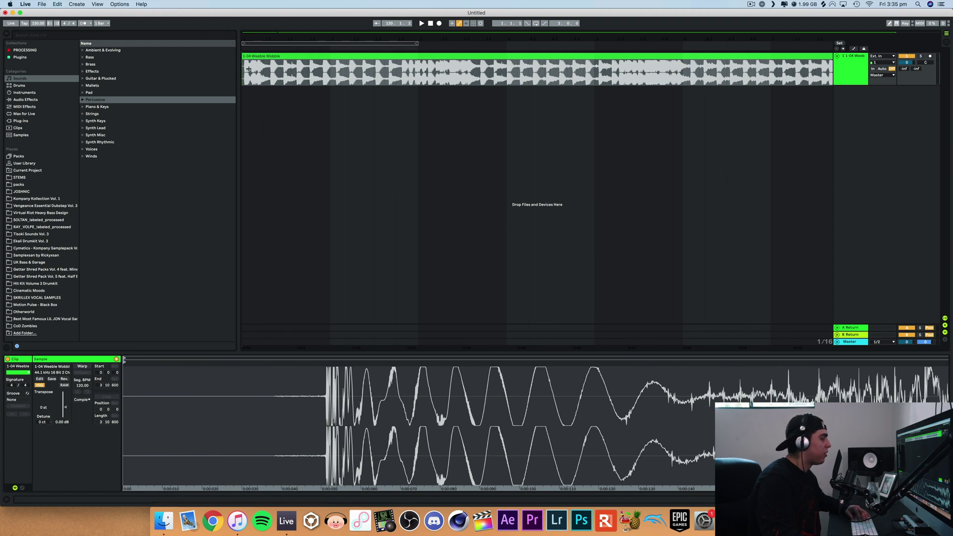
pyautogui.scroll(3, 132, 370)
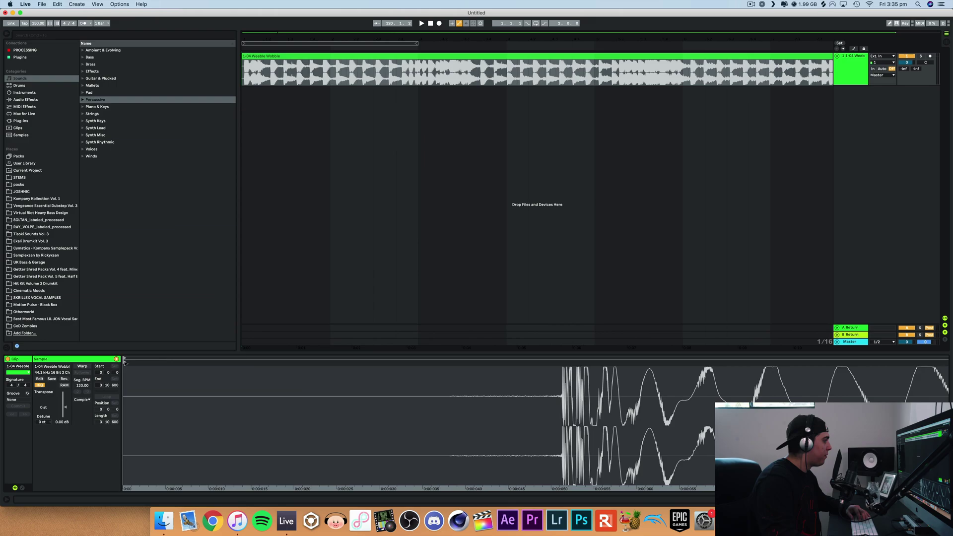
pyautogui.moveTo(125, 363); pyautogui.dragTo(562, 382)
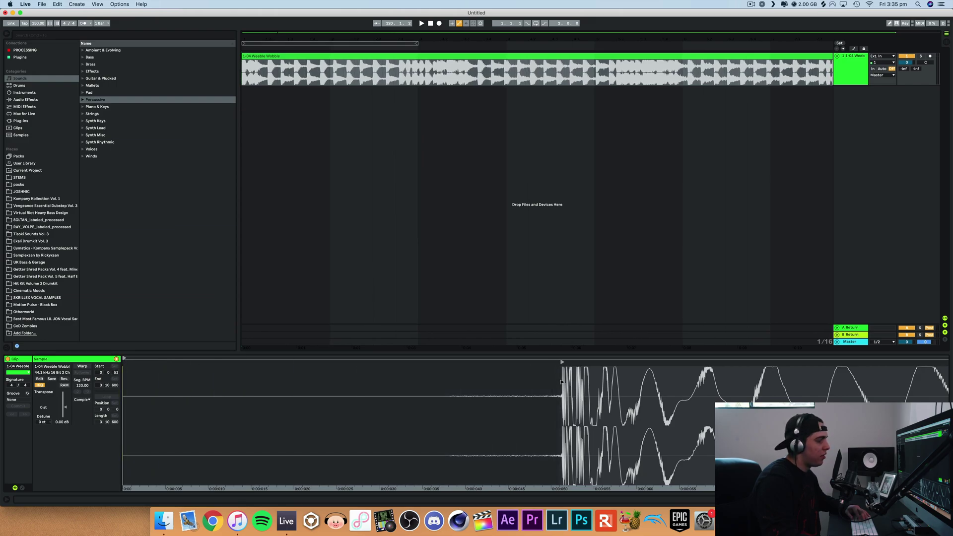
pyautogui.click(243, 69)
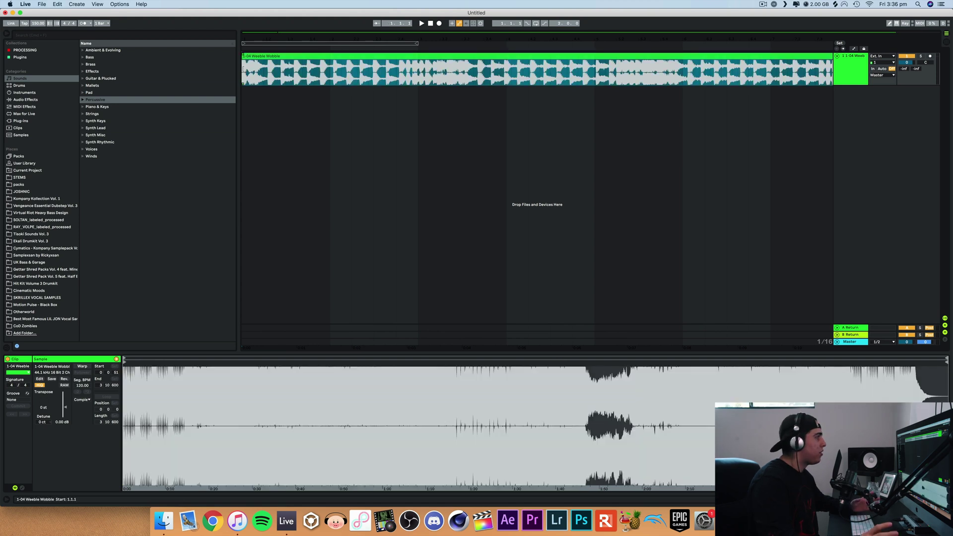
pyautogui.click(244, 69)
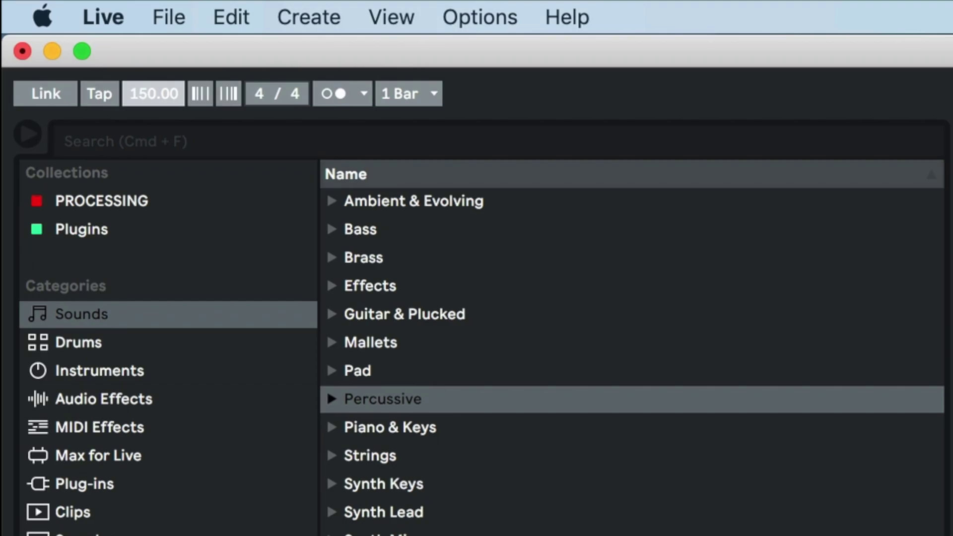
# Set the project tempo to 126 BPM and check the Weeble Wobble waveform against the grid.
pyautogui.moveTo(38, 25); pyautogui.dragTo(37, 37)
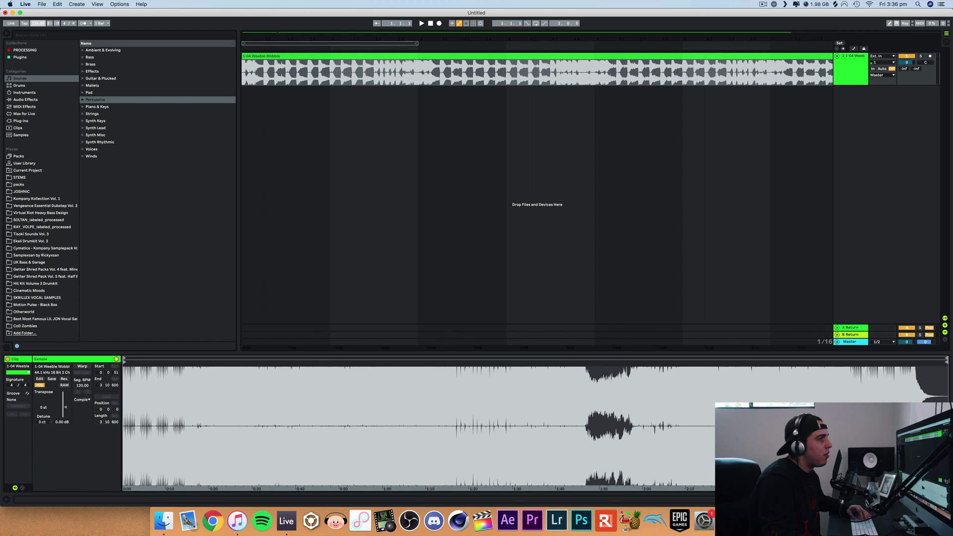
pyautogui.press('Return')
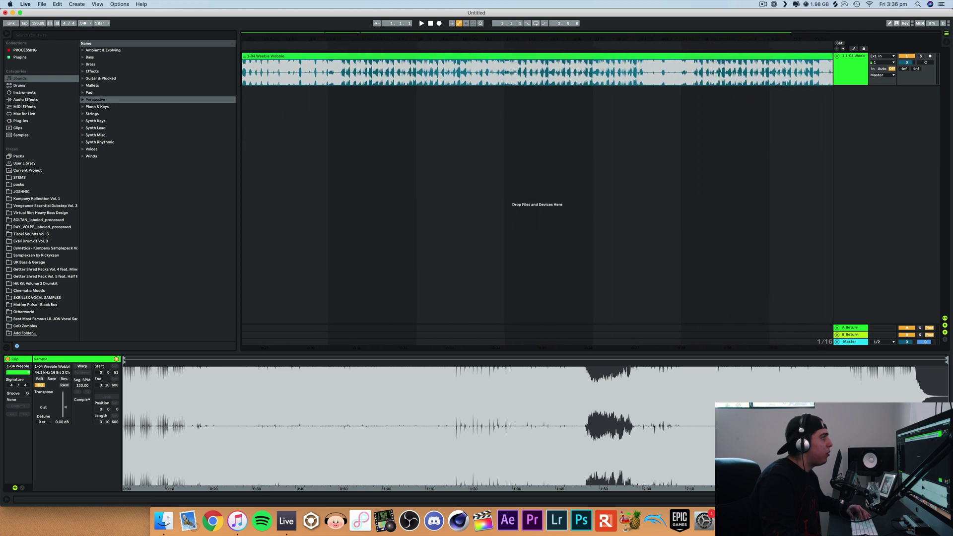
pyautogui.click(418, 78)
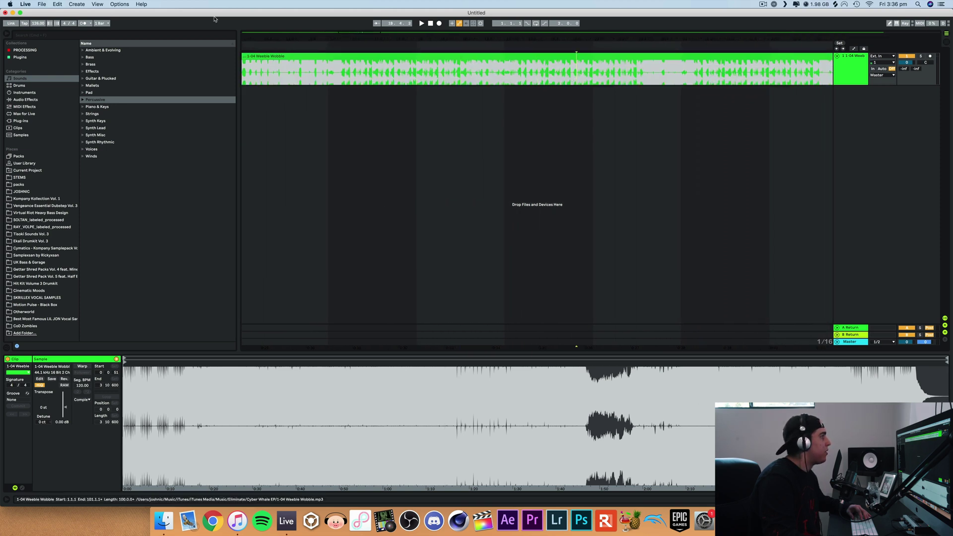
pyautogui.moveTo(305, 39); pyautogui.dragTo(305, 64)
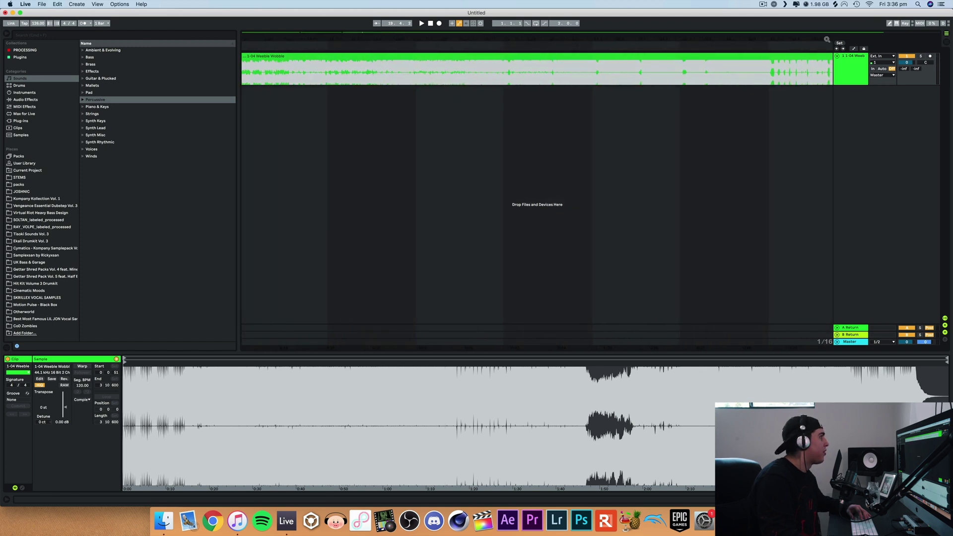
pyautogui.press('-')
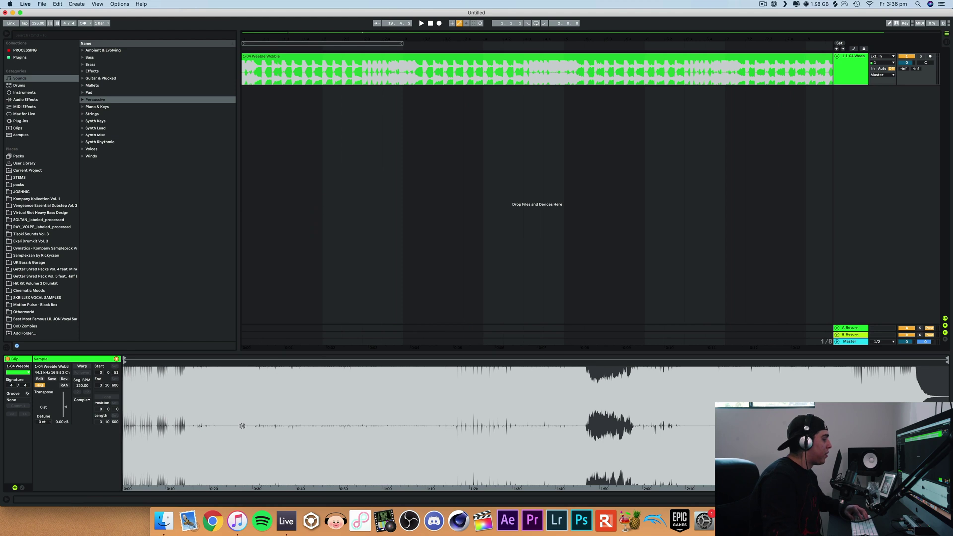
# Switch to iTunes and import 02 4 MIND onto a second audio track in the Live set.
pyautogui.click(237, 521)
pyautogui.scroll(-5, 377, 248)
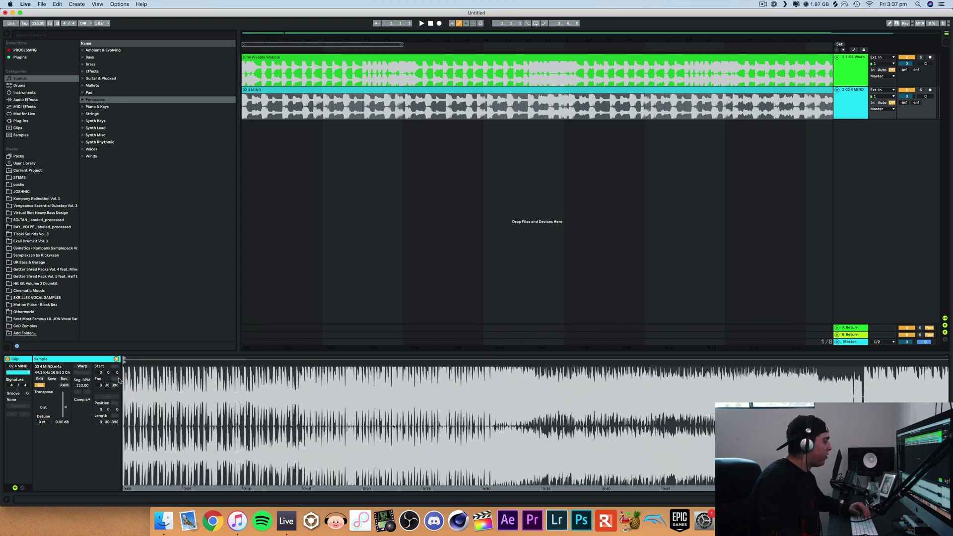
# Warp the 4 MIND clip in Complex Pro mode with Formants at 50 and Seg. BPM at 124.
pyautogui.click(83, 367)
pyautogui.click(82, 400)
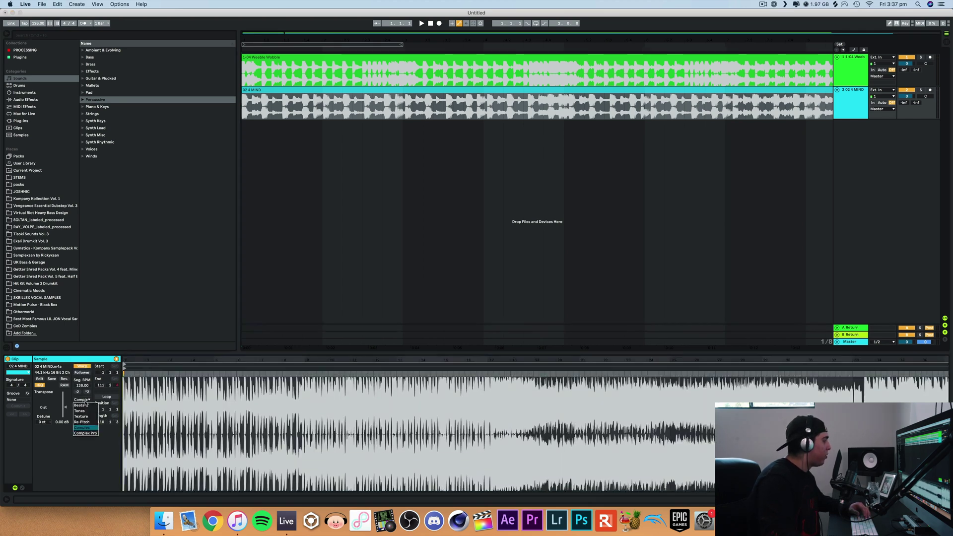
pyautogui.click(86, 412)
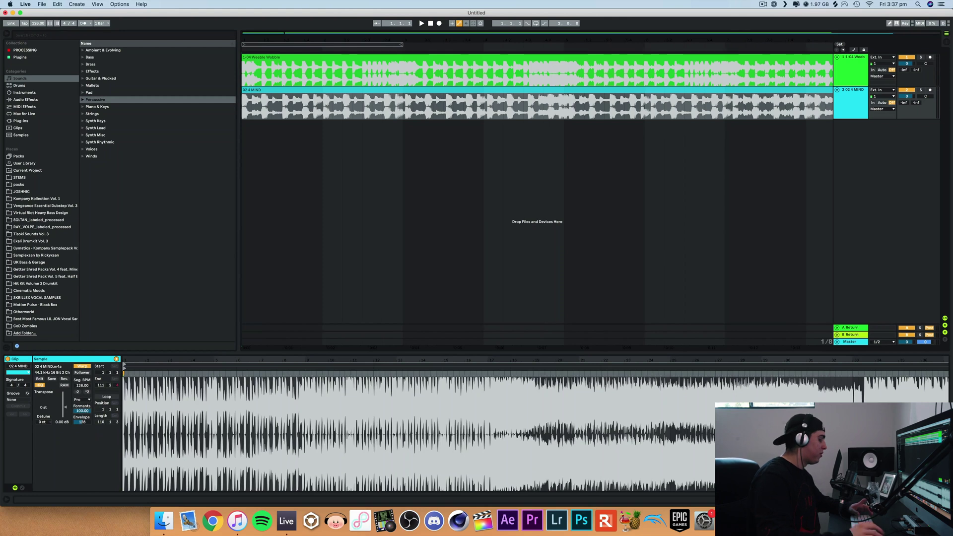
pyautogui.write('50')
pyautogui.press('Return')
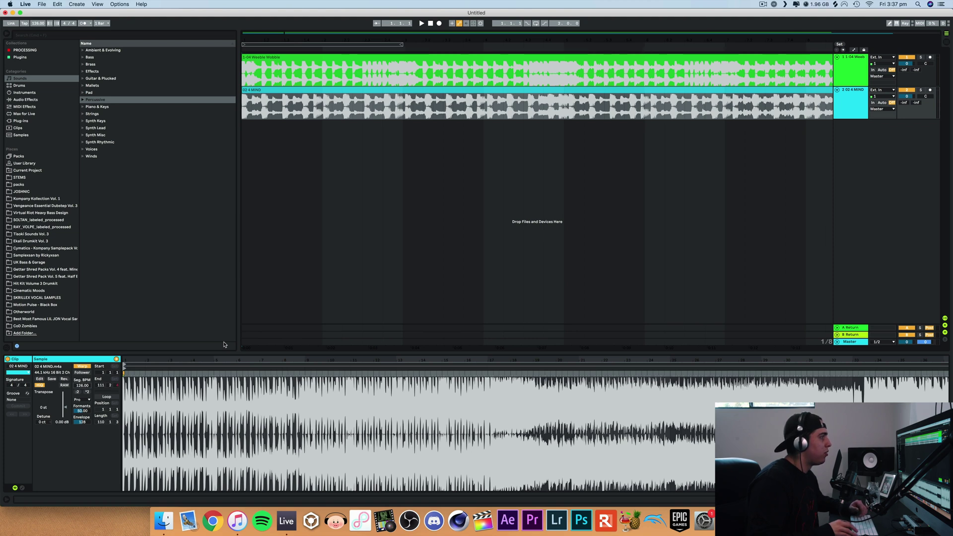
pyautogui.press('Down')
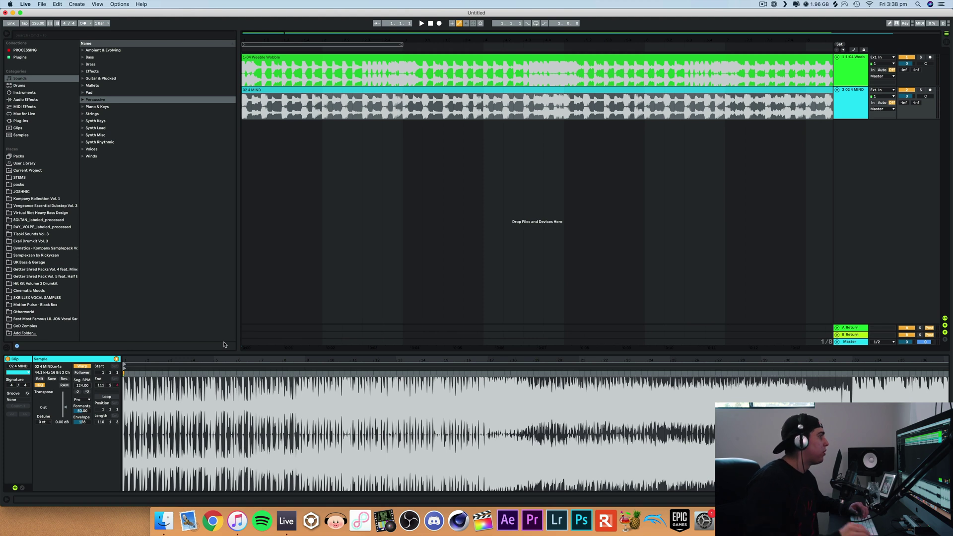
# Play the soloed 4 MIND track and check its peak level in the Session View mixer.
pyautogui.moveTo(263, 34); pyautogui.dragTo(263, 65)
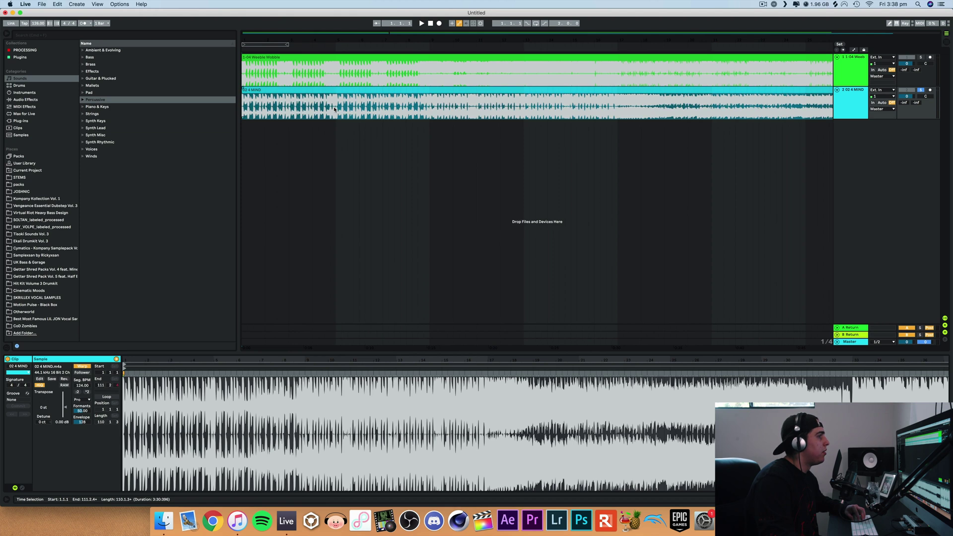
pyautogui.click(864, 108)
pyautogui.press('space')
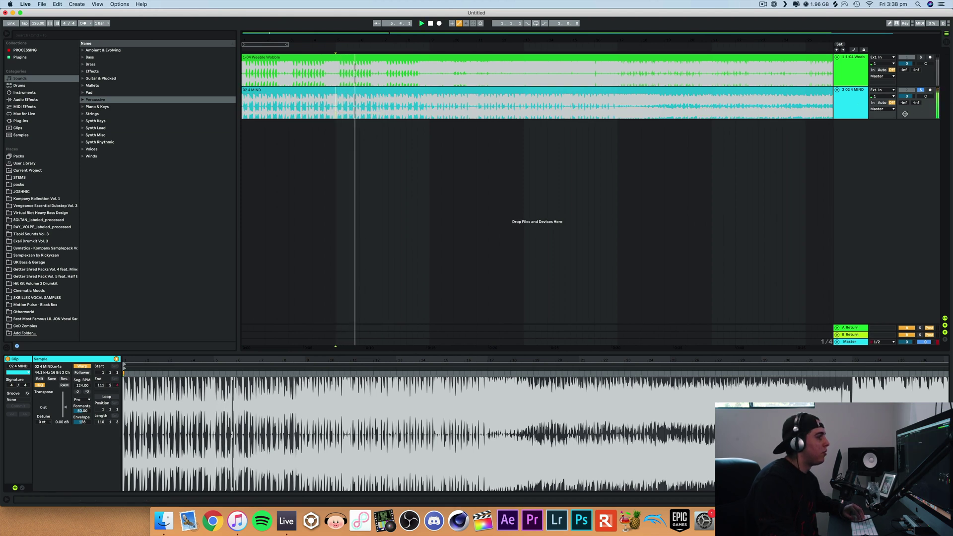
pyautogui.press('Tab')
pyautogui.moveTo(292, 312); pyautogui.dragTo(291, 257)
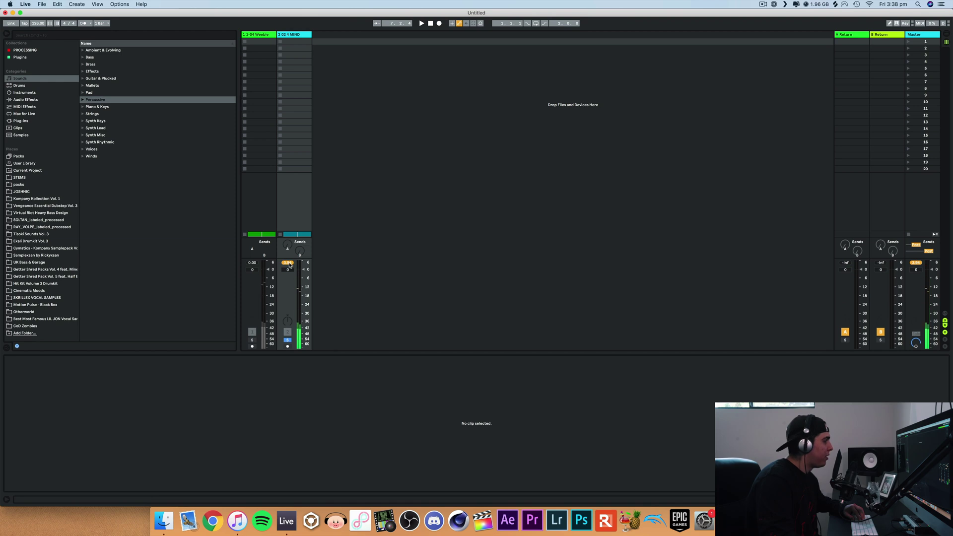
pyautogui.press('Tab')
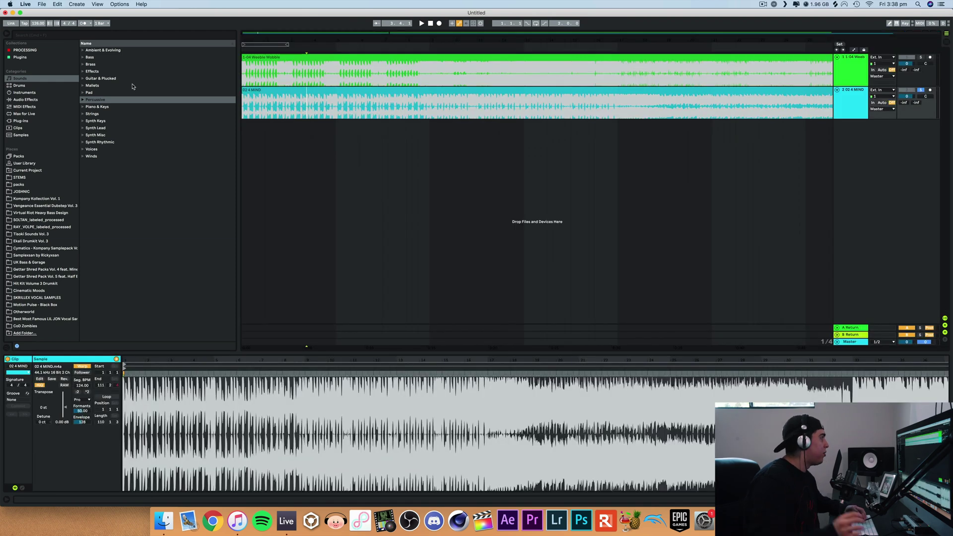
# Search the browser for "edits", add the EDITS MASTER rack to the 4 MIND track and close its Ozone 7 Maximizer window.
pyautogui.press('super+f')
pyautogui.write('edits')
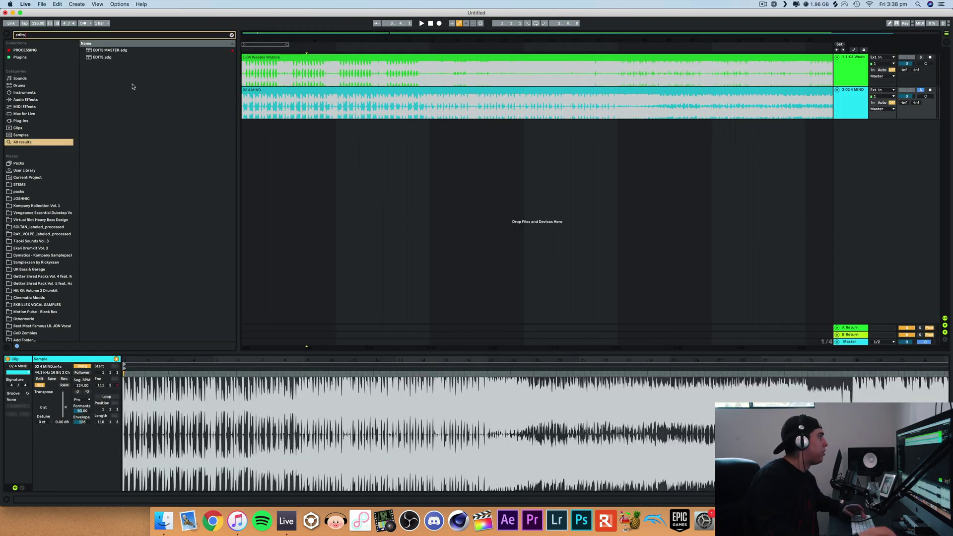
pyautogui.moveTo(100, 51); pyautogui.dragTo(289, 111)
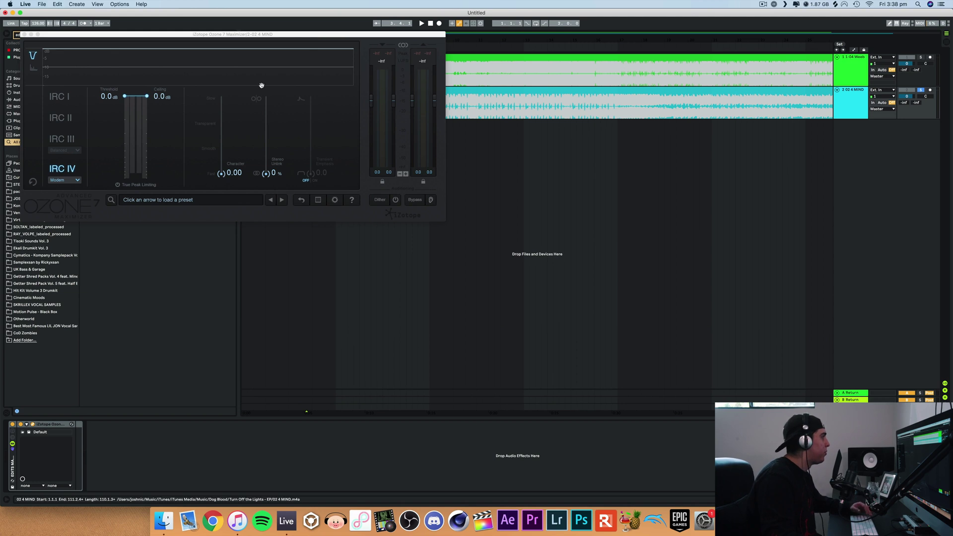
pyautogui.click(24, 34)
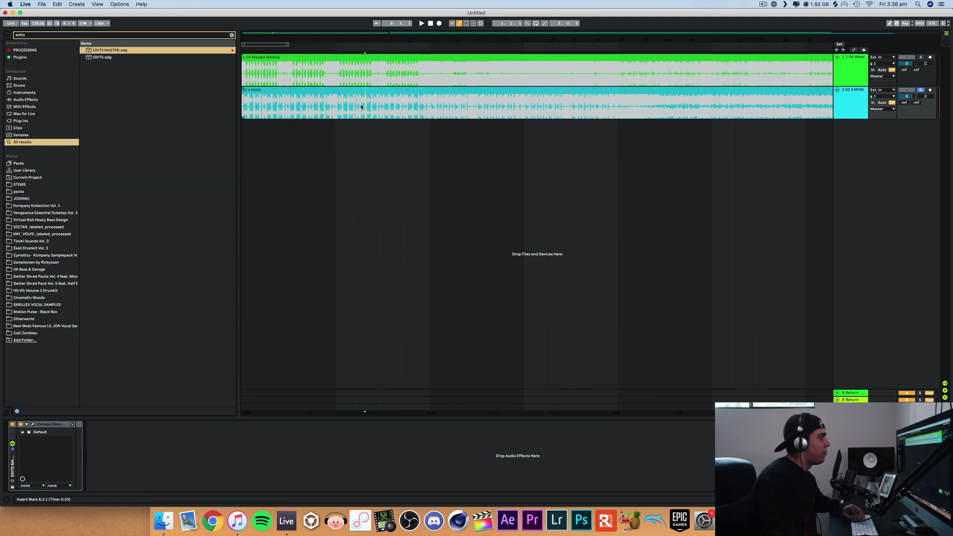
# Replay 4 MIND through the EDITS MASTER rack, check its level in the mixer and return to the arrangement overview.
pyautogui.press('Tab')
pyautogui.press('space')
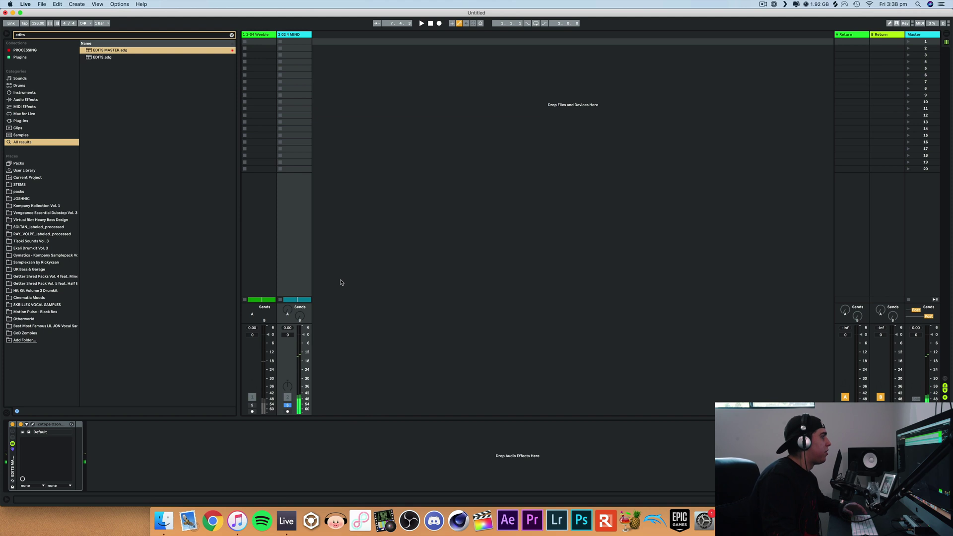
pyautogui.press('Tab')
pyautogui.moveTo(278, 36); pyautogui.dragTo(279, 15)
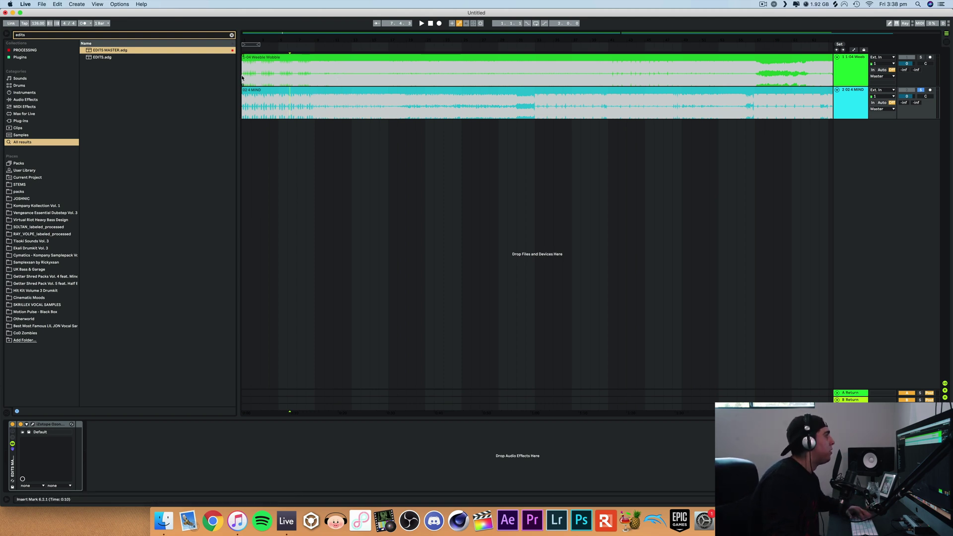
# Audition the Weeble Wobble track and play the switch from 4 MIND to Weeble Wobble at 33.1.1.
pyautogui.click(921, 57)
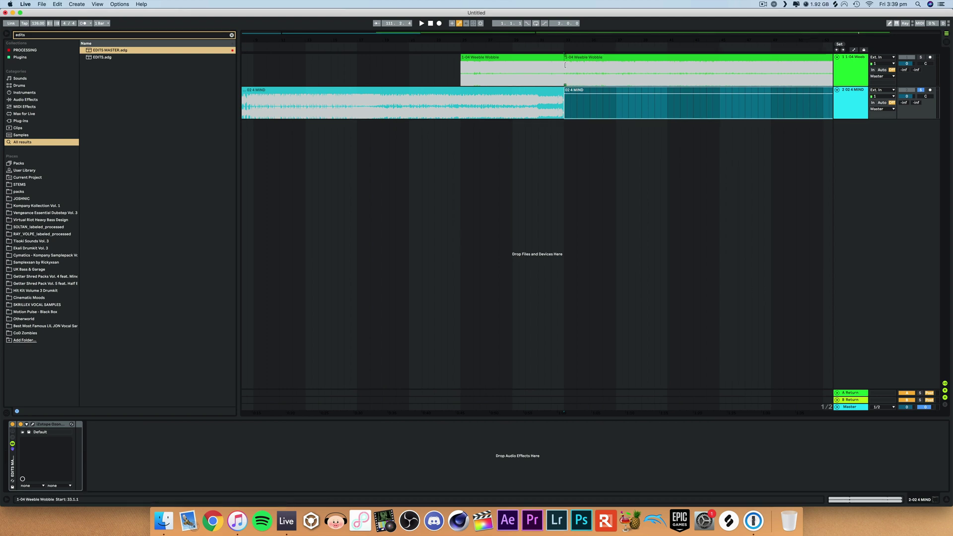
pyautogui.click(551, 107)
pyautogui.click(532, 111)
pyautogui.press('space')
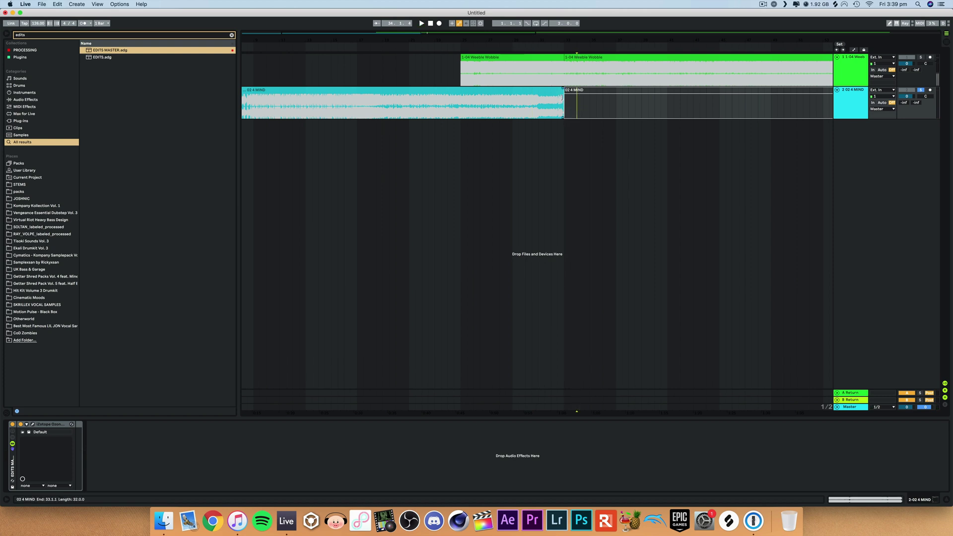
# Enlarge the track lanes and add an EQ Eight from the browser to the Weeble Wobble track.
pyautogui.click(581, 90)
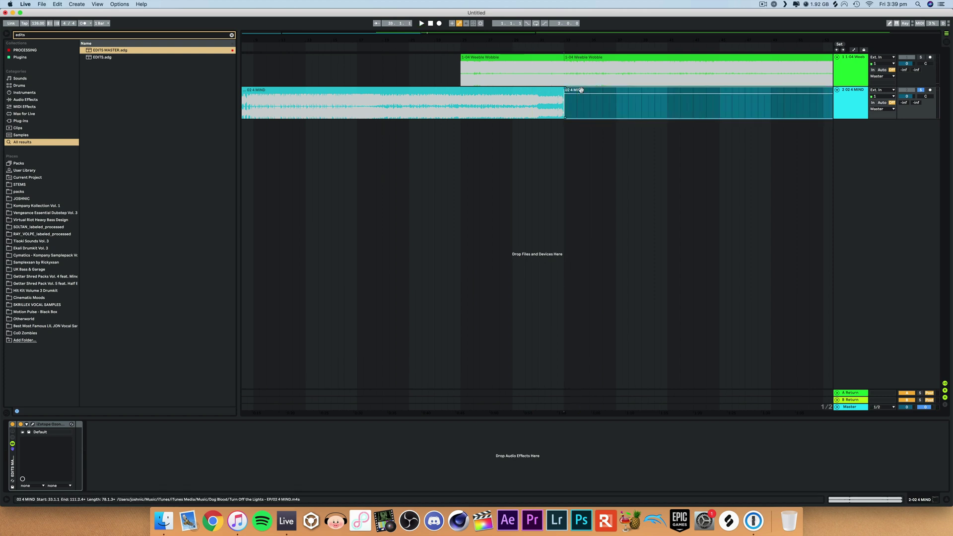
pyautogui.keyDown('shift'); pyautogui.click(532, 78); pyautogui.keyUp('shift')
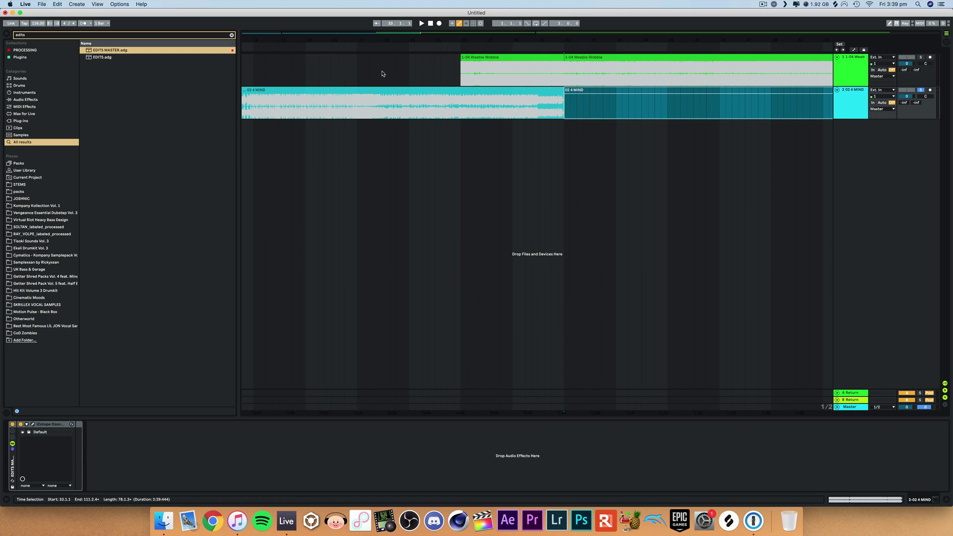
pyautogui.click(434, 77)
pyautogui.press('h')
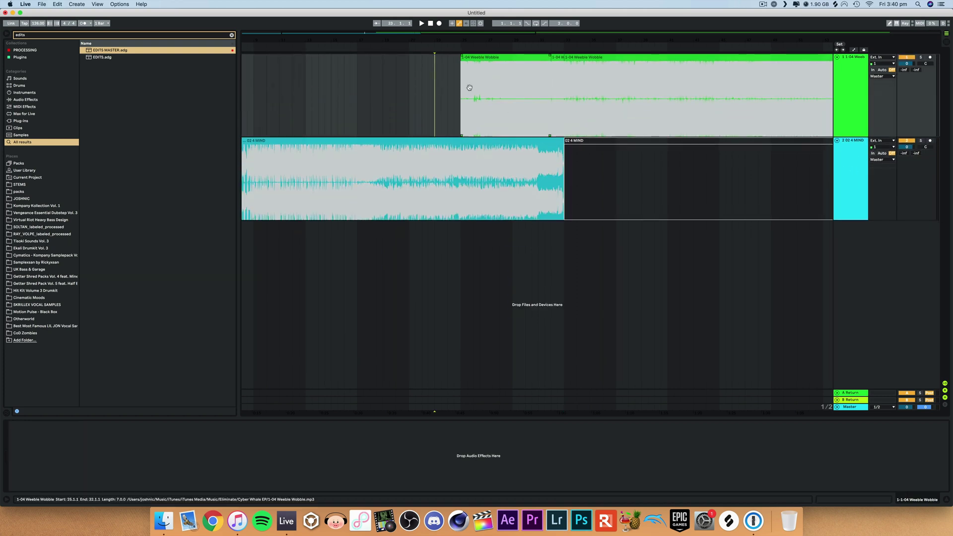
pyautogui.press('super+f')
pyautogui.write('eq')
pyautogui.doubleClick(98, 50)
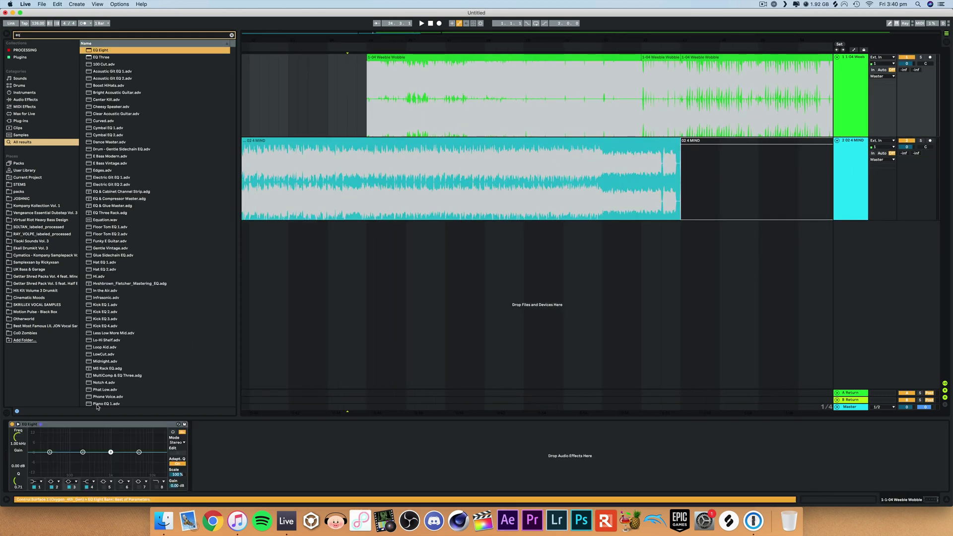
# Make EQ Eight's first band a low cut and set its frequency to 111 Hz.
pyautogui.click(37, 480)
pyautogui.click(34, 482)
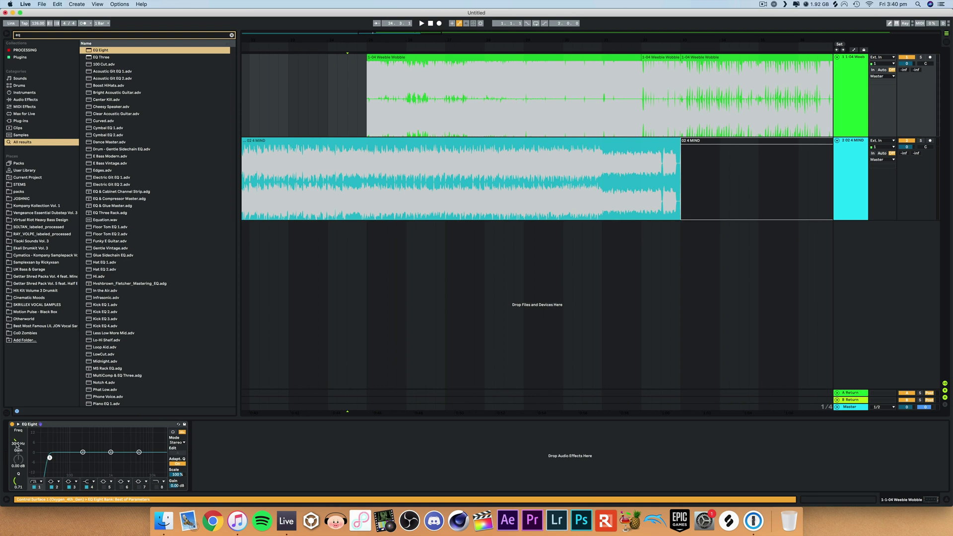
pyautogui.moveTo(70, 457); pyautogui.dragTo(73, 457)
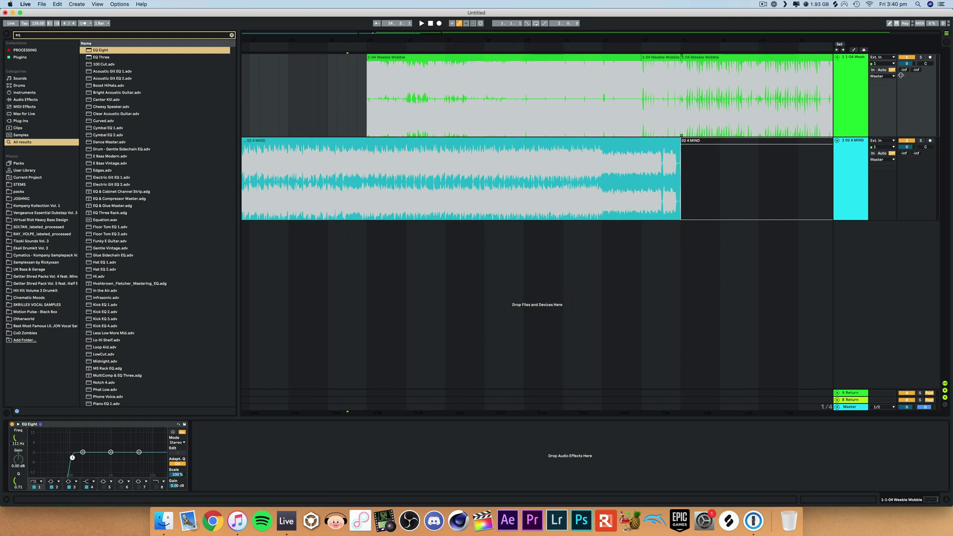
# Automate EQ Eight's Device On to switch off at 32.1.1, leaving a gap in Weeble Wobble between 31.1.1 and 32.1.1.
pyautogui.rightClick(19, 431)
pyautogui.click(19, 431)
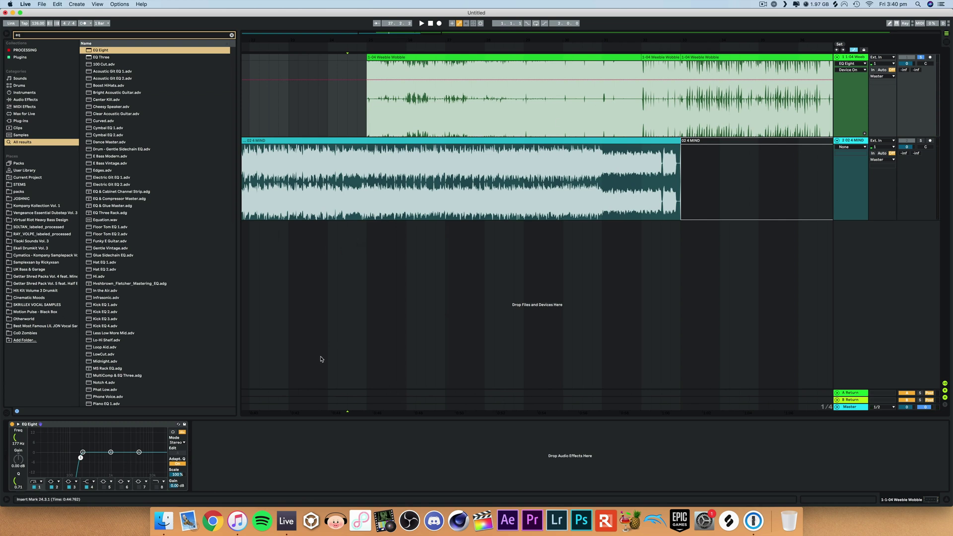
pyautogui.click(622, 96)
pyautogui.press('b')
pyautogui.moveTo(648, 89); pyautogui.dragTo(647, 110)
pyautogui.press('super+z')
pyautogui.press('super+z')
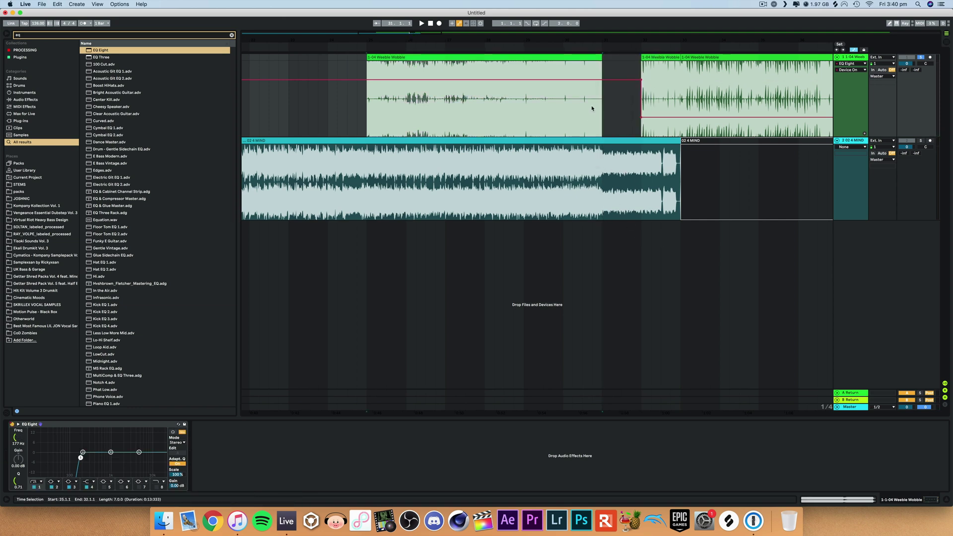
# Set the gain of the Weeble Wobble clip between 25.1.1 and 31.1.1 to -2.00 dB.
pyautogui.click(546, 104)
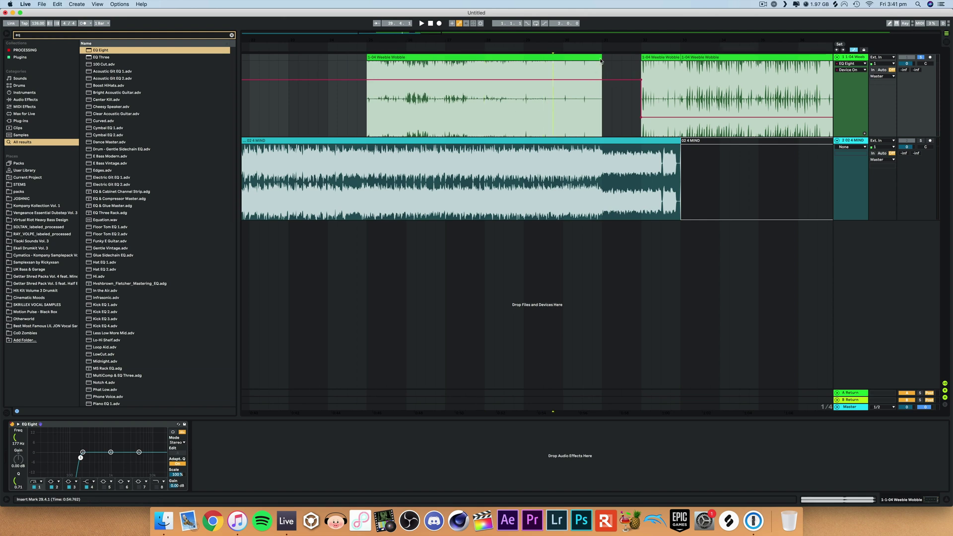
pyautogui.doubleClick(542, 62)
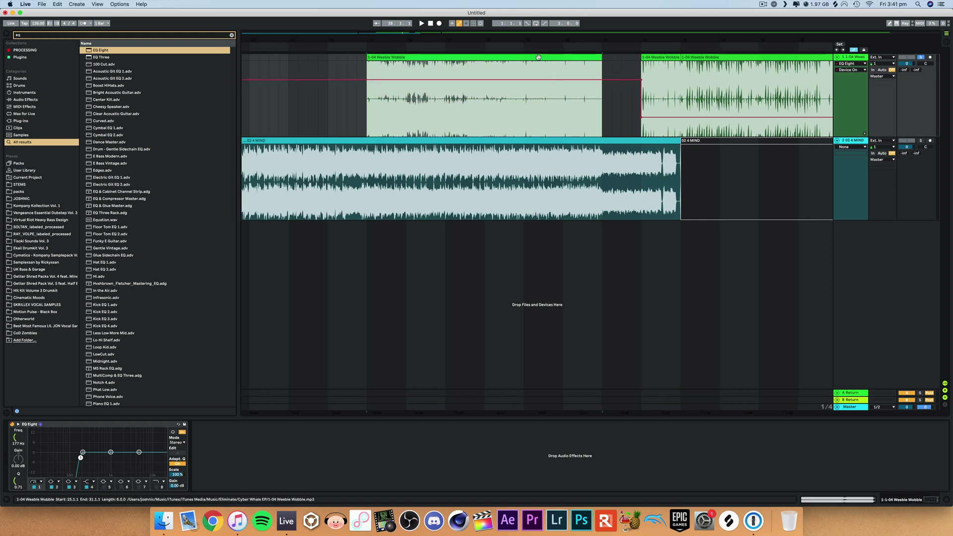
pyautogui.moveTo(70, 410)
pyautogui.mouseDown()
pyautogui.moveTo(70, 419)
pyautogui.moveTo(67, 411)
pyautogui.mouseUp()
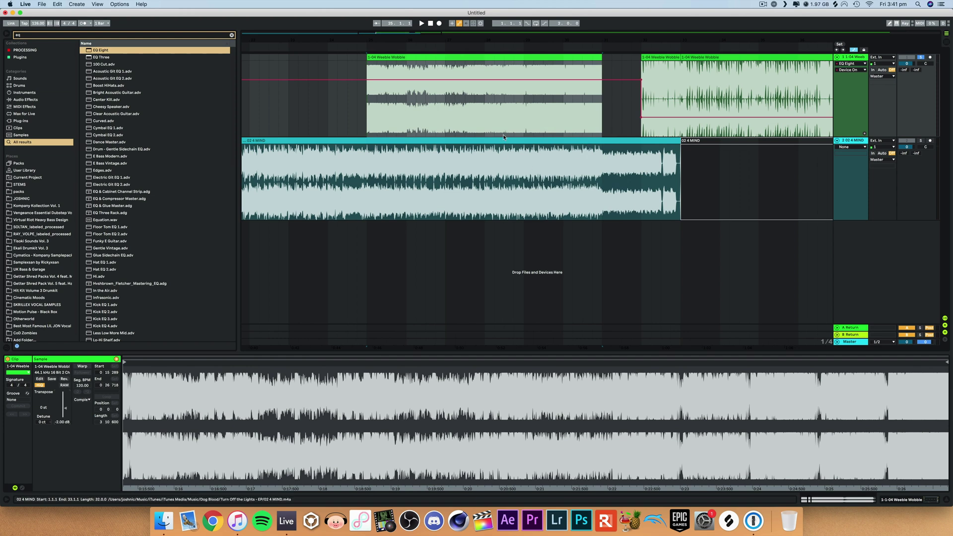
# Search the browser for "wash" and add Bass Kleph's Easy Wash Out rack to the Weeble Wobble track after EQ Eight.
pyautogui.write('wasju')
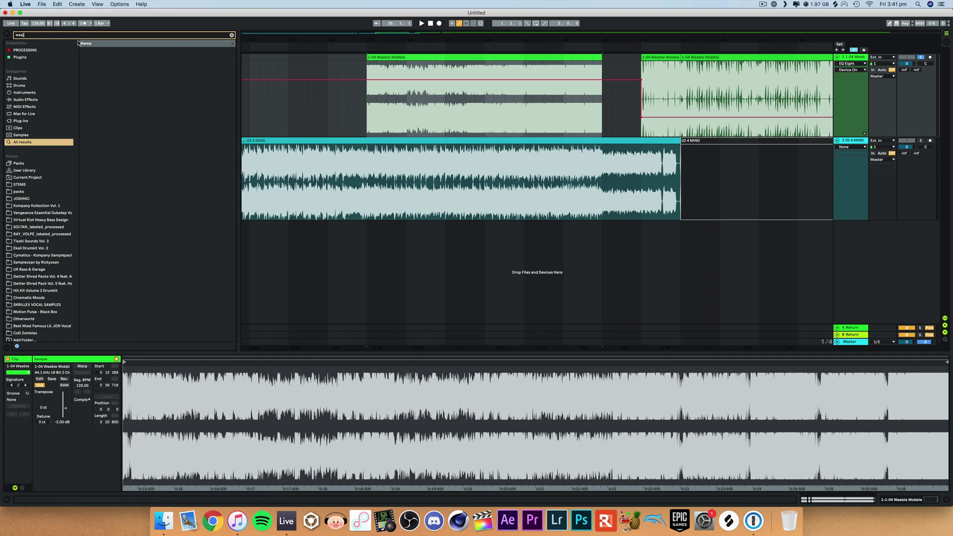
pyautogui.press('BackSpace')
pyautogui.write('h')
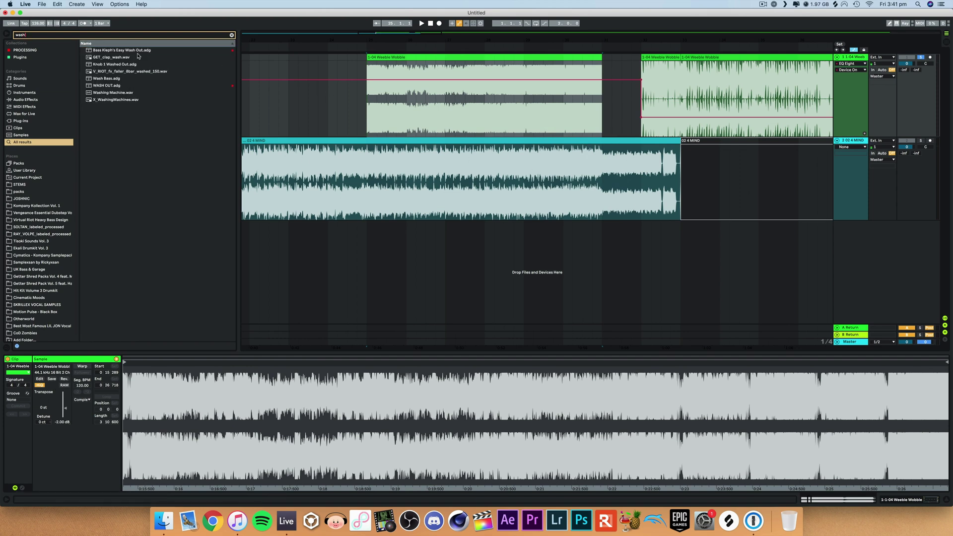
pyautogui.moveTo(137, 52); pyautogui.dragTo(291, 70)
pyautogui.moveTo(403, 80); pyautogui.dragTo(403, 80)
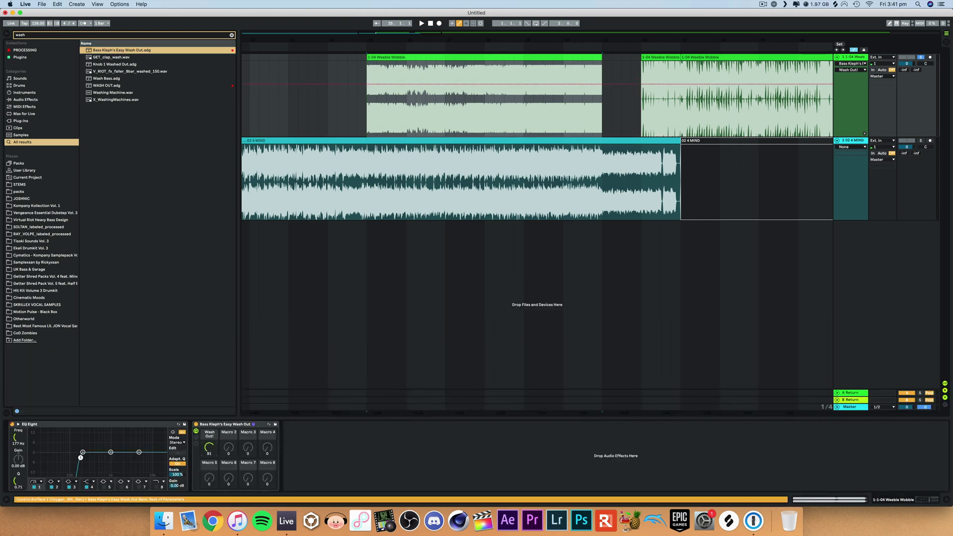
# Raise the Wash Out! automation between 31.1.1 and 32.1.1, trying 70 before settling on a lower level.
pyautogui.moveTo(633, 135); pyautogui.dragTo(629, 117)
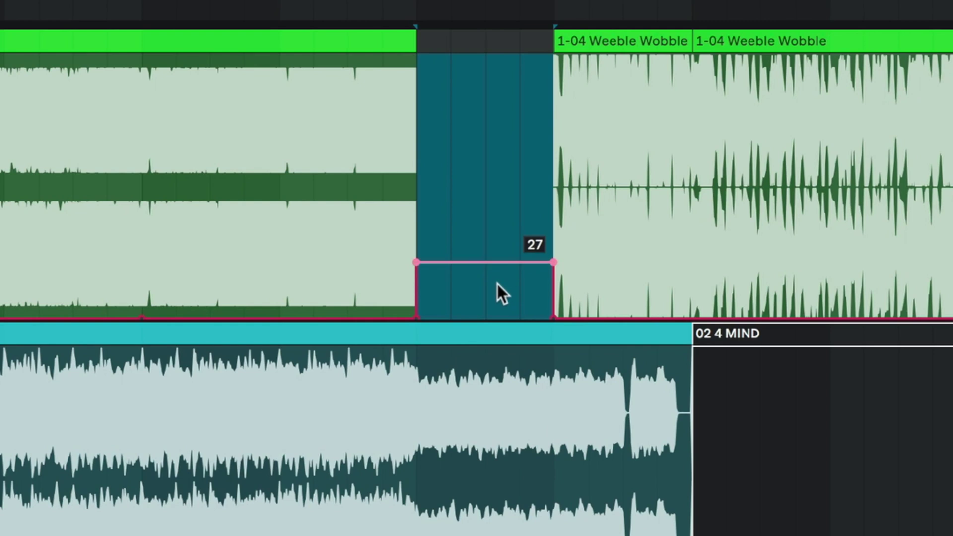
pyautogui.moveTo(413, 145); pyautogui.dragTo(541, 151)
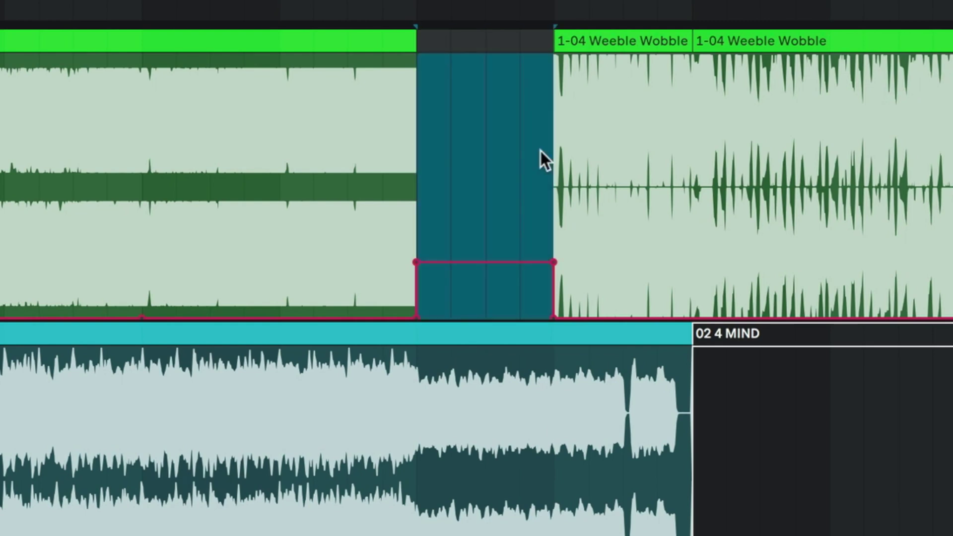
pyautogui.moveTo(478, 276); pyautogui.dragTo(478, 187)
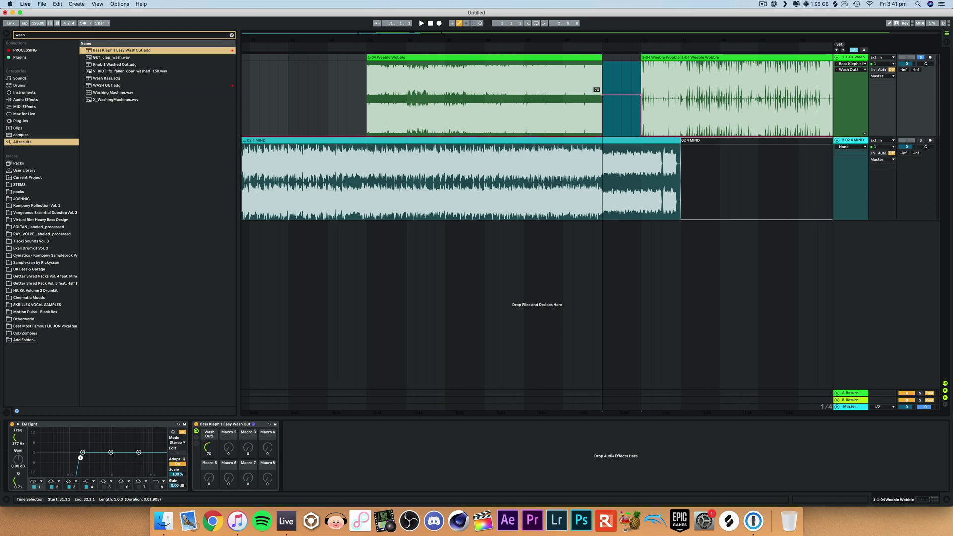
pyautogui.moveTo(622, 95)
pyautogui.mouseDown()
pyautogui.moveTo(622, 74)
pyautogui.moveTo(622, 107)
pyautogui.mouseUp()
pyautogui.click(624, 104)
# Draw a descending Wash Out! ramp from 25.1.1 to 31.1.1 and lower the level held until 32.1.1.
pyautogui.moveTo(602, 134); pyautogui.dragTo(366, 92)
pyautogui.click(368, 138)
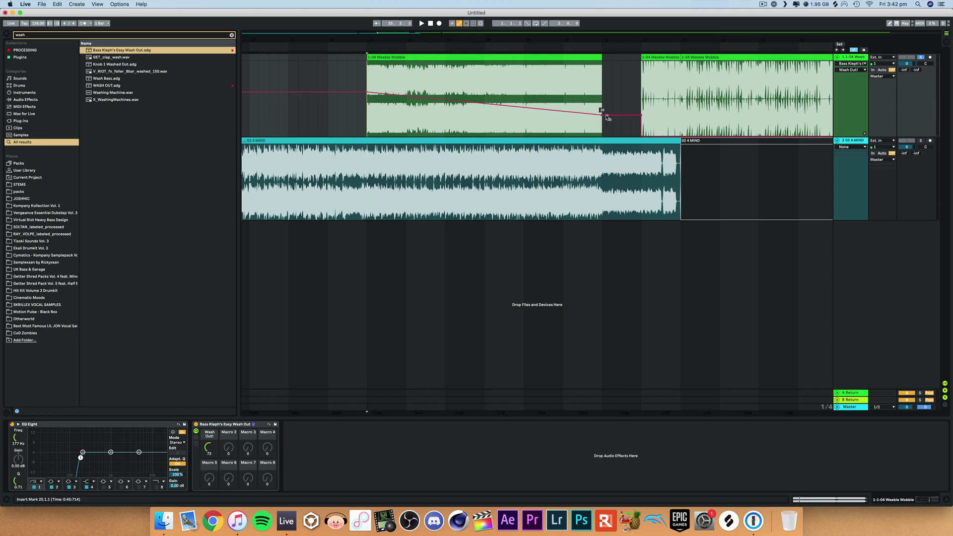
pyautogui.moveTo(620, 123); pyautogui.dragTo(620, 129)
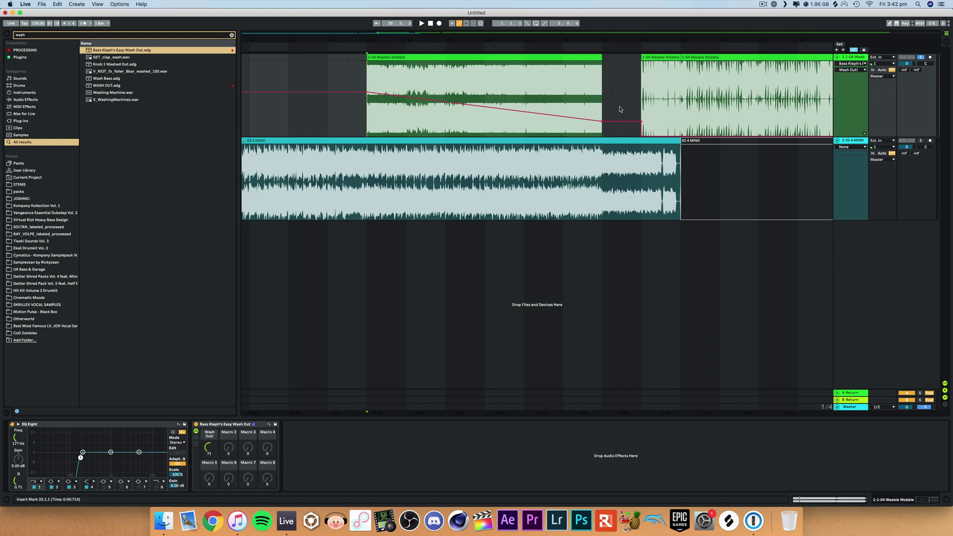
# Play the transition while inserting a Utility between EQ Eight and the Easy Wash Out rack on Weeble Wobble.
pyautogui.press('space')
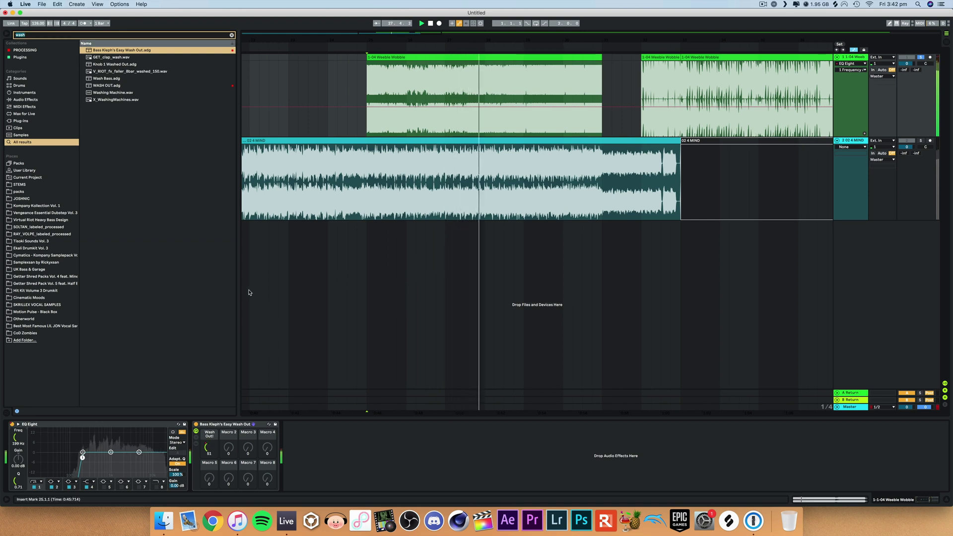
pyautogui.press('super+f')
pyautogui.write('utility')
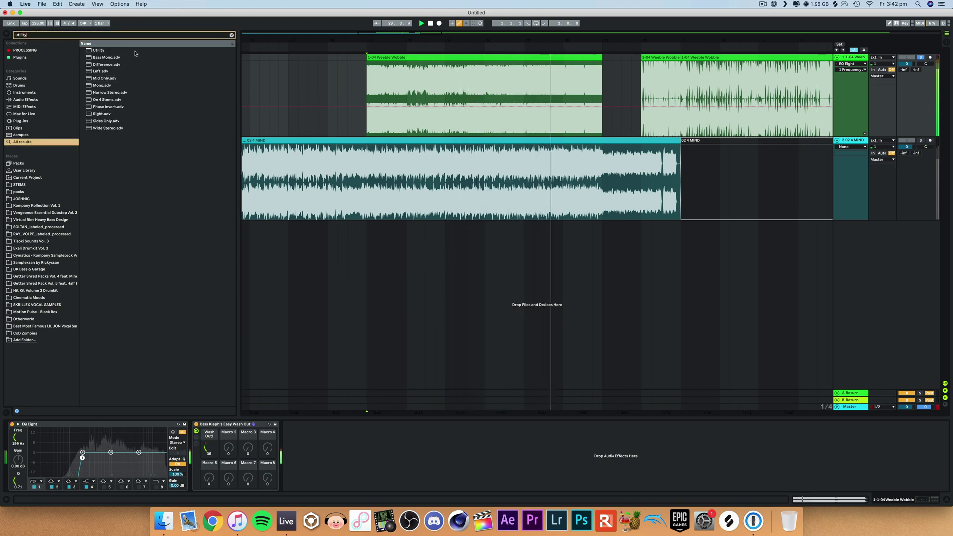
pyautogui.moveTo(99, 50); pyautogui.dragTo(194, 445)
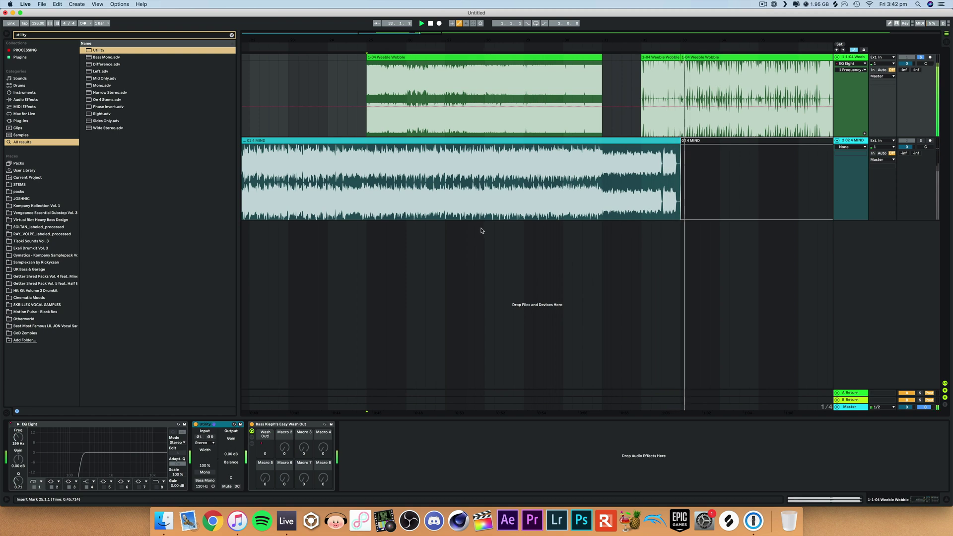
# Automate Utility's Gain to rise gradually from 25.1.1 to 31.1.1 and reach 0 dB at 32.1.1.
pyautogui.click(230, 449)
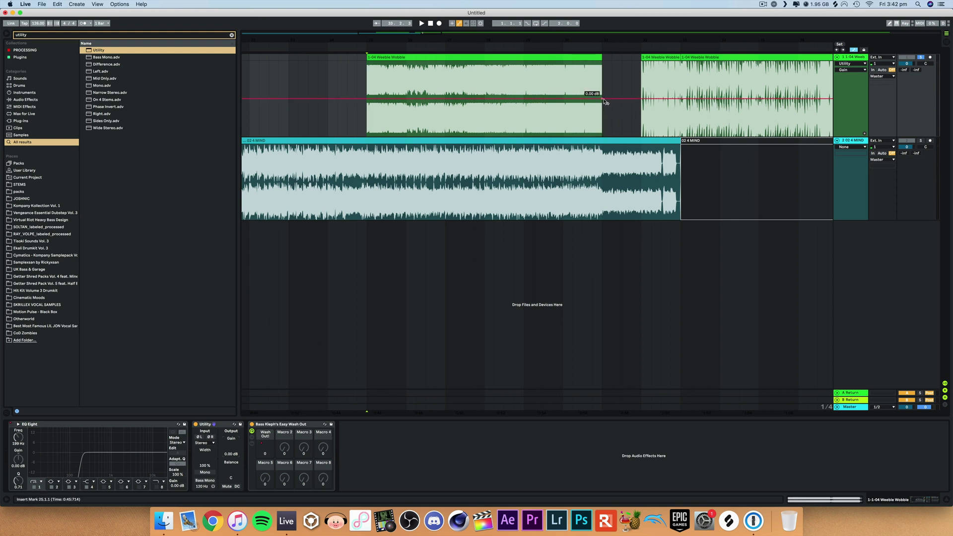
pyautogui.moveTo(367, 98); pyautogui.dragTo(368, 105)
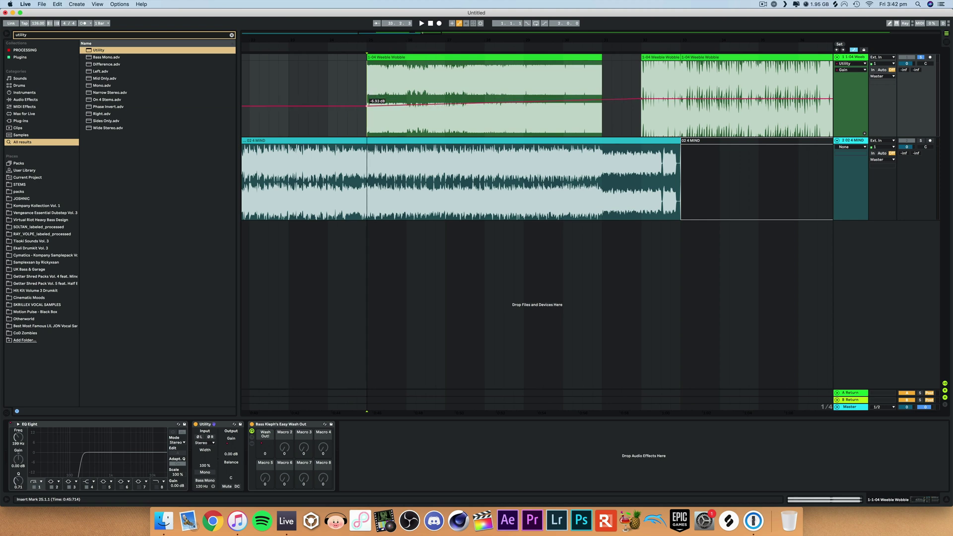
pyautogui.moveTo(367, 105); pyautogui.dragTo(602, 103)
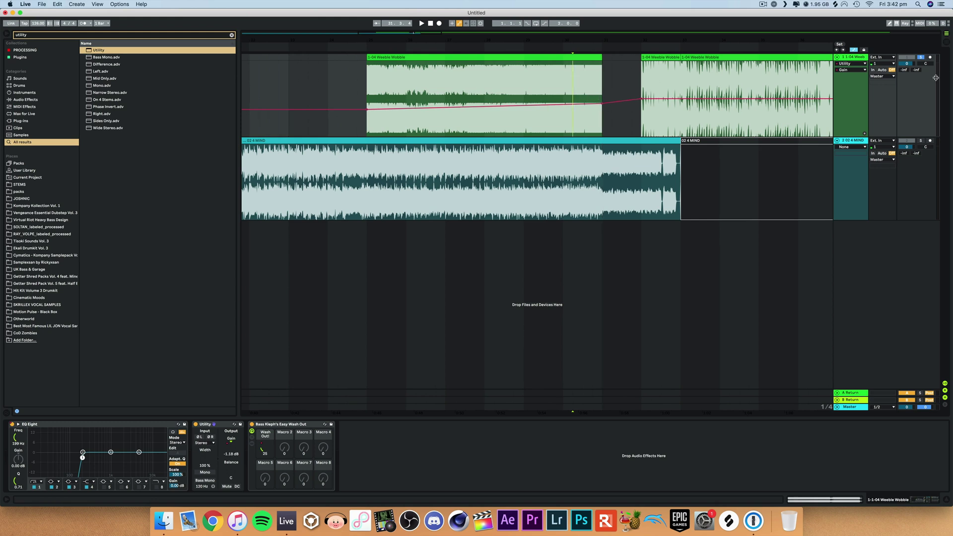
# Unsolo the Weeble Wobble track and play its blend with 4 MIND from before 25.1.1.
pyautogui.click(922, 58)
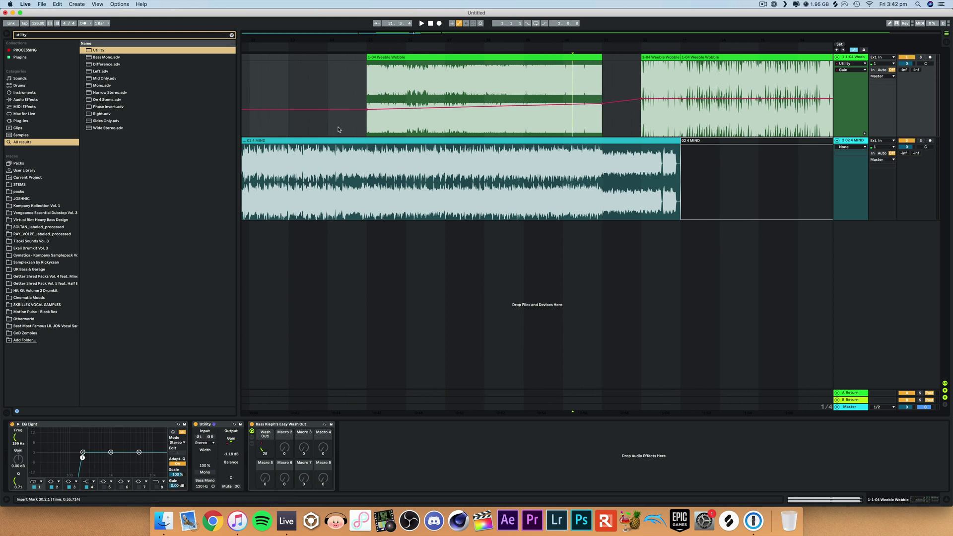
pyautogui.click(258, 125)
pyautogui.press('space')
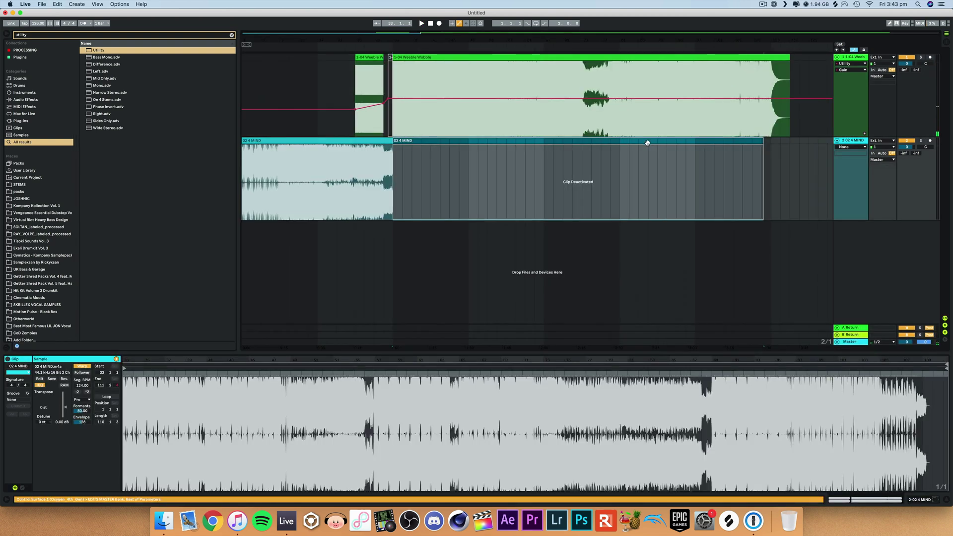
# Reactivate the 4 MIND clip after 33.1.1, solo its track and split the clip at 73.1.1.
pyautogui.press('0')
pyautogui.click(563, 180)
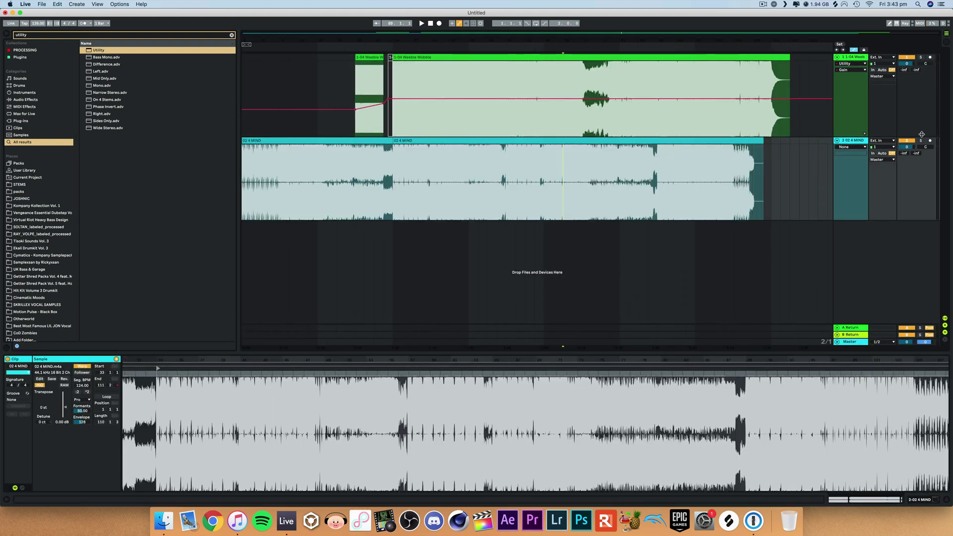
pyautogui.click(582, 171)
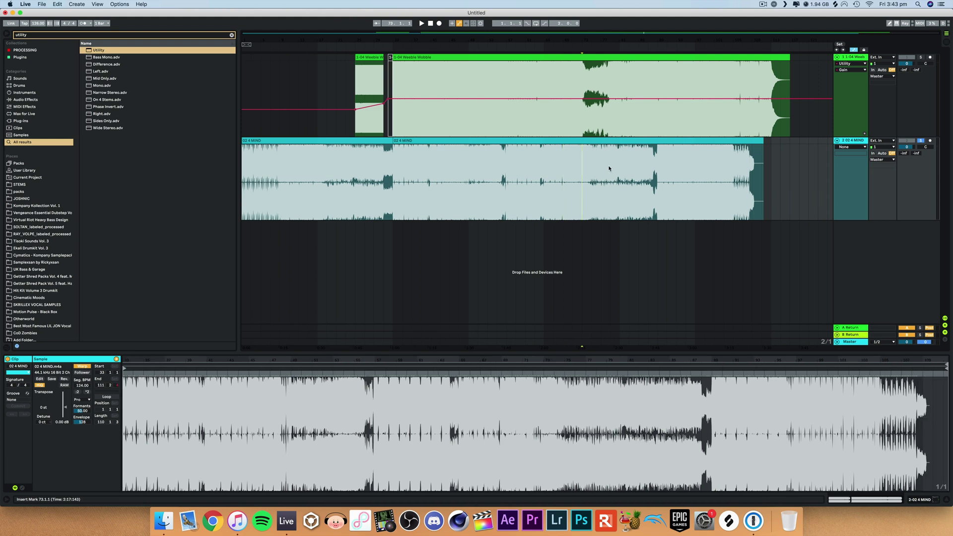
# Audition 4 MIND's build-ups from 25.1.1, 81.1.1 and 87.1.1, and split the clip at 89.1.1.
pyautogui.press('space')
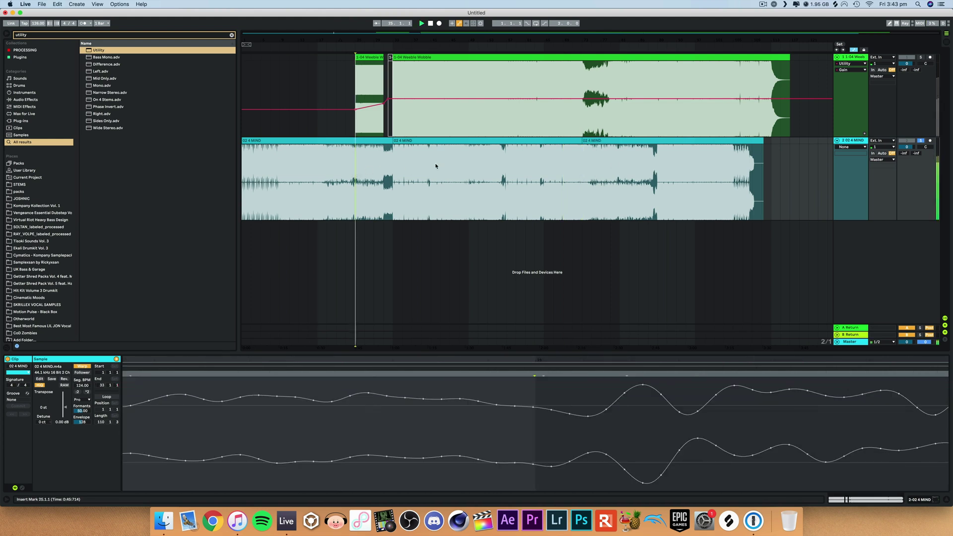
pyautogui.click(620, 175)
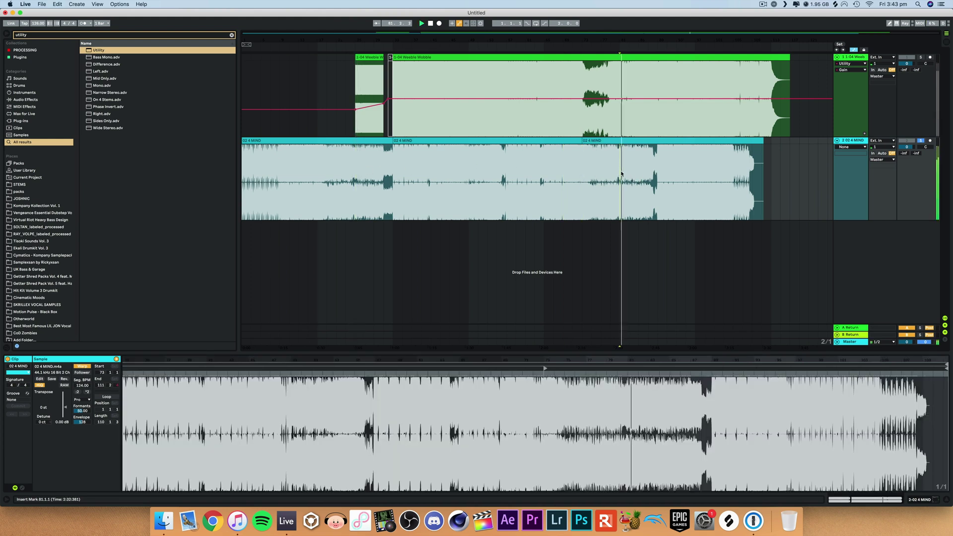
pyautogui.click(644, 171)
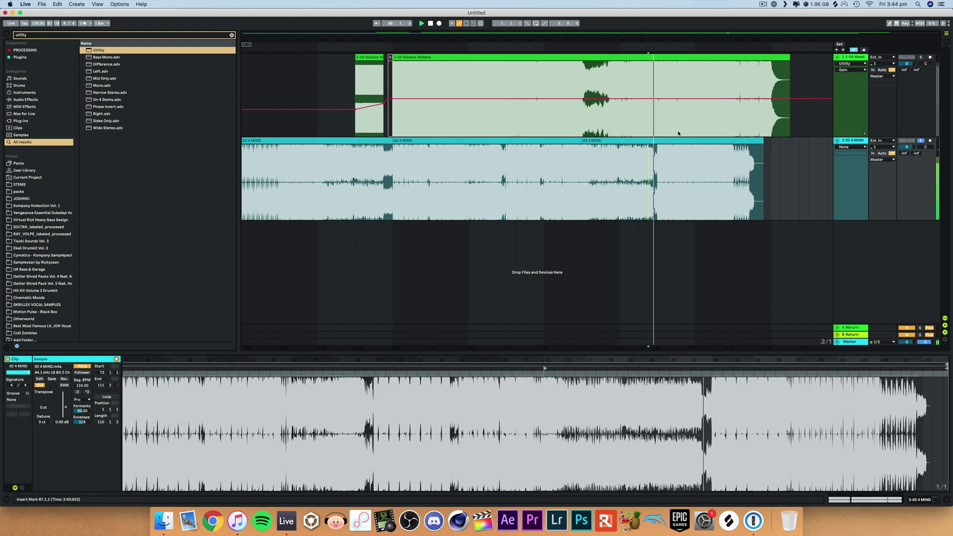
pyautogui.click(658, 149)
pyautogui.press('space')
pyautogui.press('super+e')
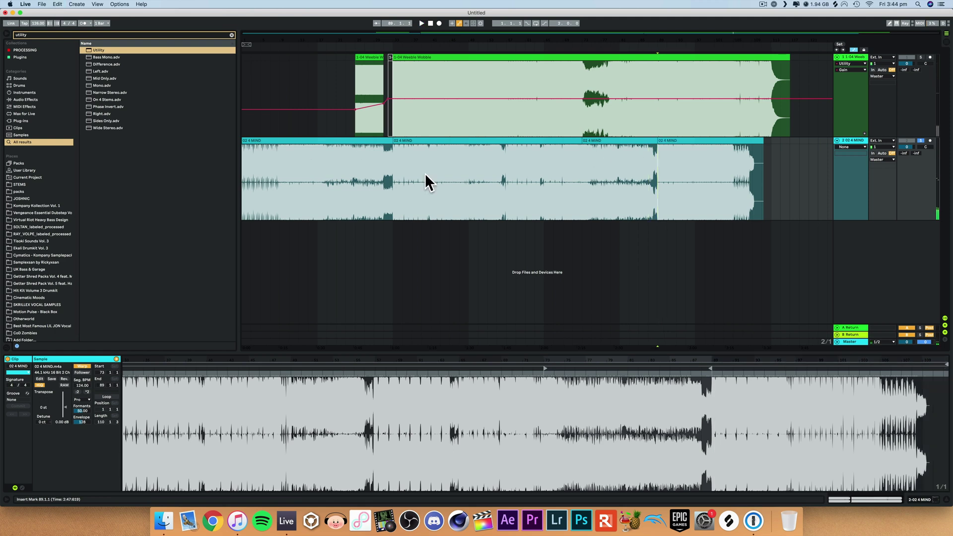
# Compare the end of 4 MIND's first build-up at 31.1.1 with its second one from around 87.1.1.
pyautogui.click(383, 168)
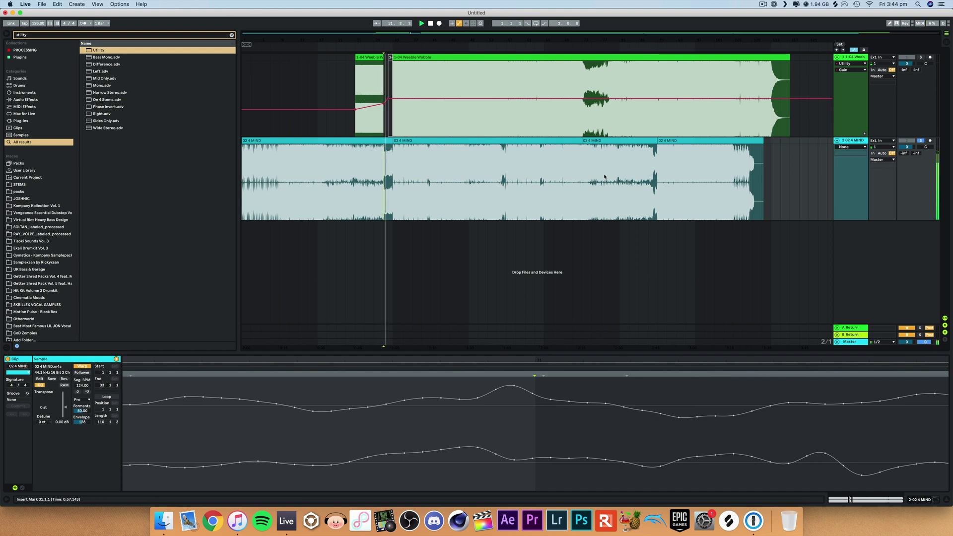
pyautogui.click(643, 172)
pyautogui.click(648, 172)
pyautogui.press('space')
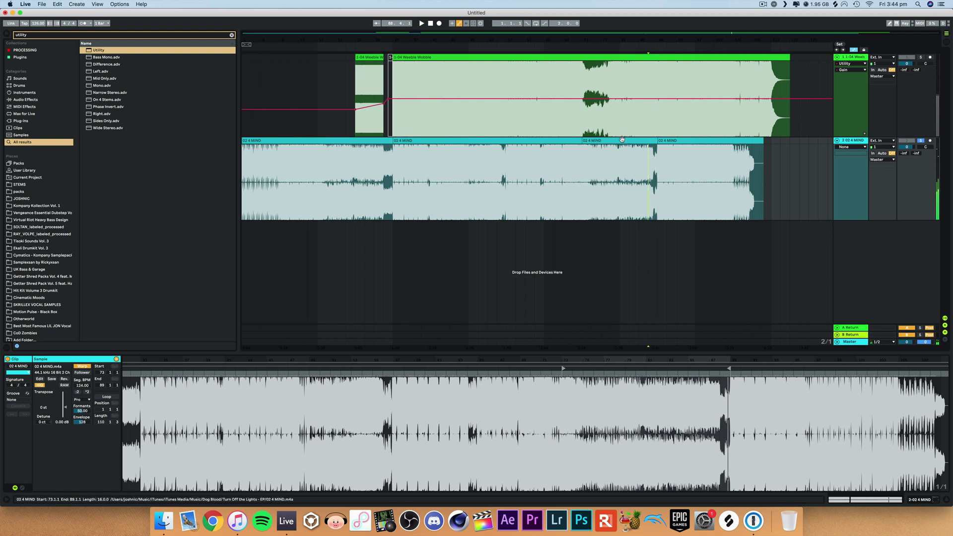
# Move 4 MIND's second build-up from 73.1.1–89.1.1 to 17.1.1, replacing the first build-up.
pyautogui.press('Delete')
pyautogui.click(318, 169)
pyautogui.press('super+v')
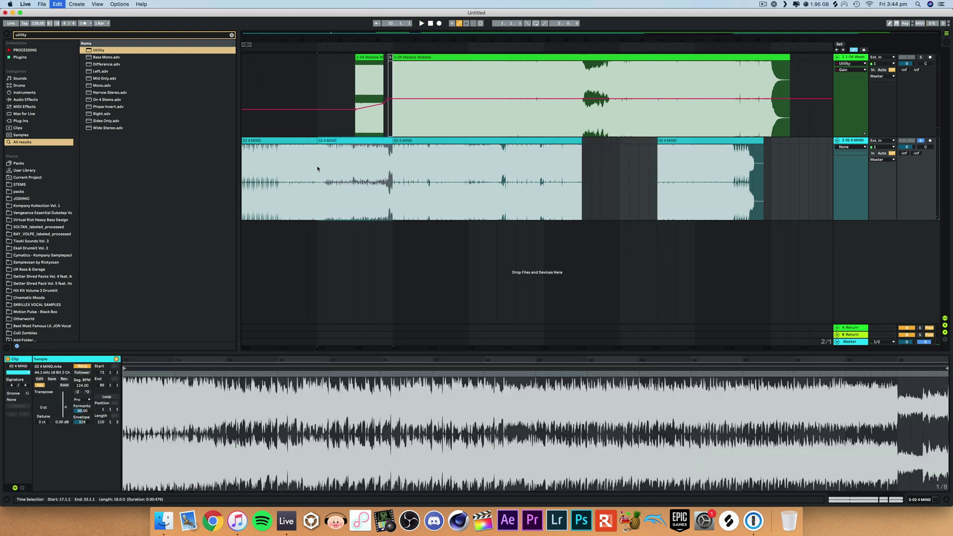
# Deactivate the 4 MIND clips that start at 89.1.1 and 33.1.1.
pyautogui.click(690, 140)
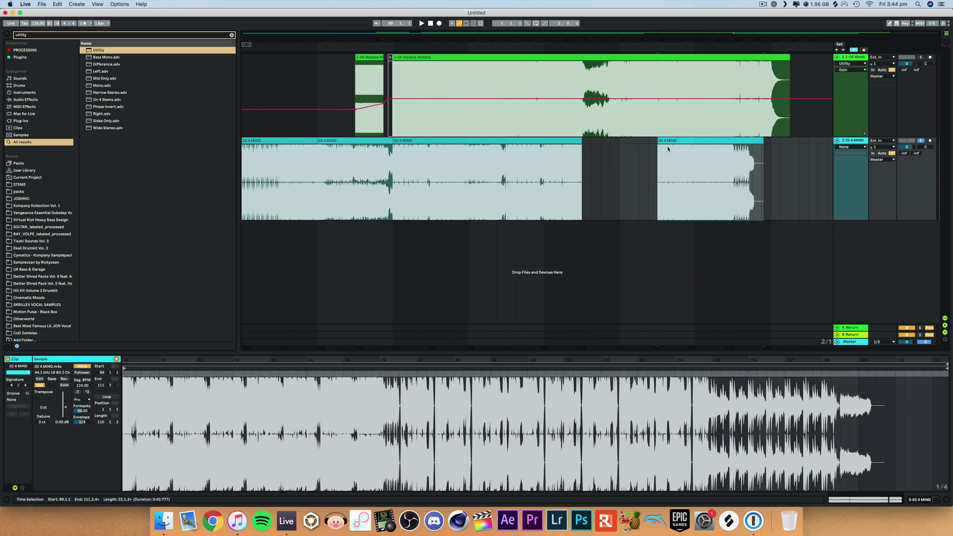
pyautogui.press('0')
pyautogui.click(463, 152)
pyautogui.press('0')
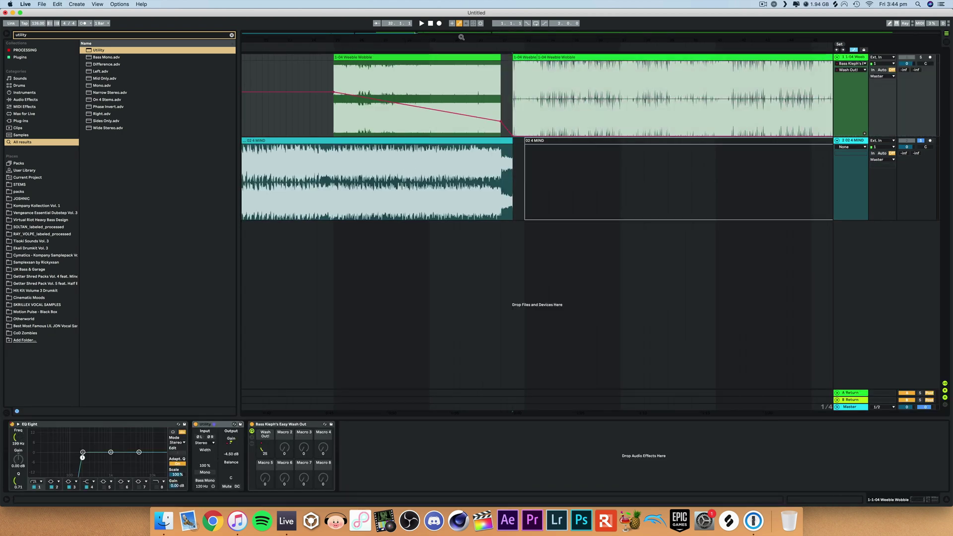
# Play the ending of 4 MIND's moved build-up from 32.1.1 on its own.
pyautogui.moveTo(461, 37); pyautogui.dragTo(384, 164)
pyautogui.click(384, 164)
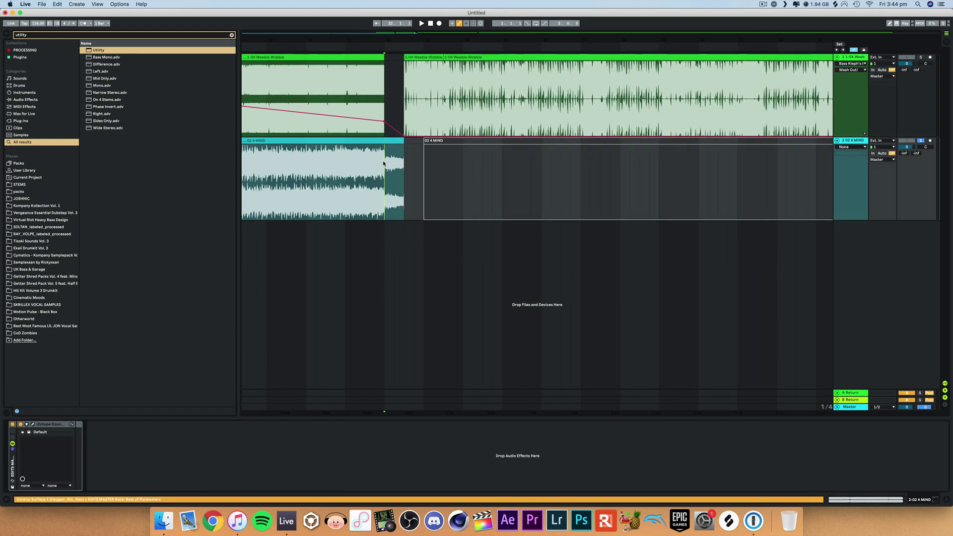
pyautogui.press('space')
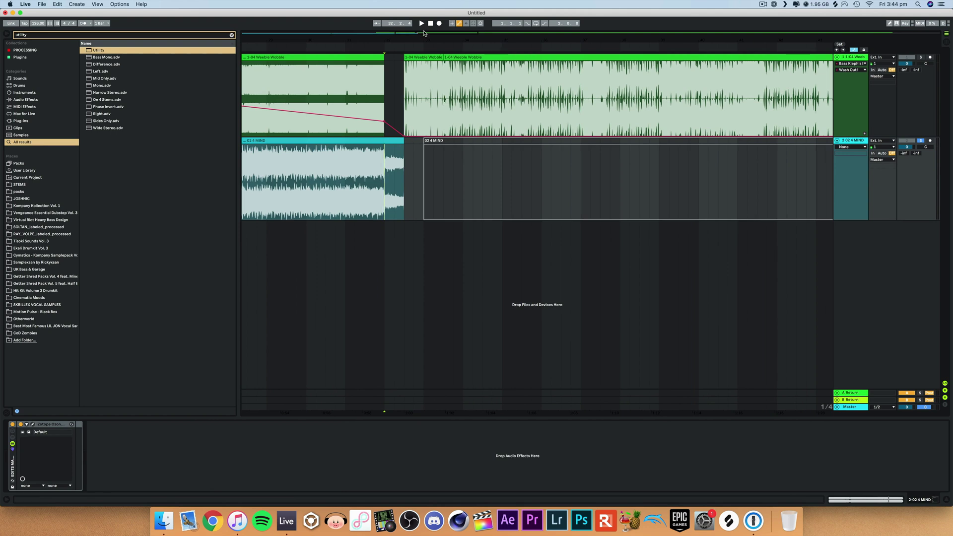
# Raise Weeble Wobble's Wash Out automation at 32.3.1 to its level at 32.1.1 and play the transition from 27.3.1 with both tracks.
pyautogui.scroll(-2, 411, 211)
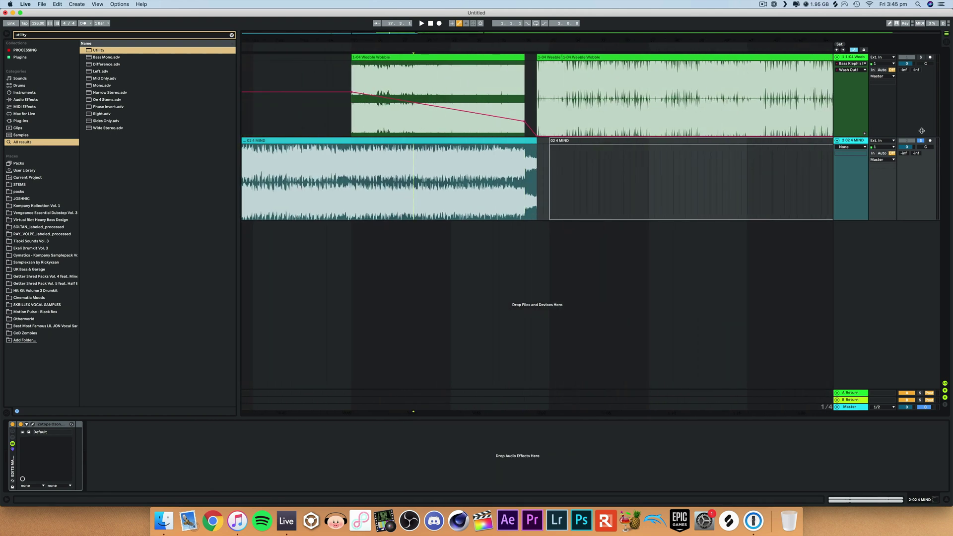
pyautogui.moveTo(536, 135); pyautogui.dragTo(537, 121)
pyautogui.press('space')
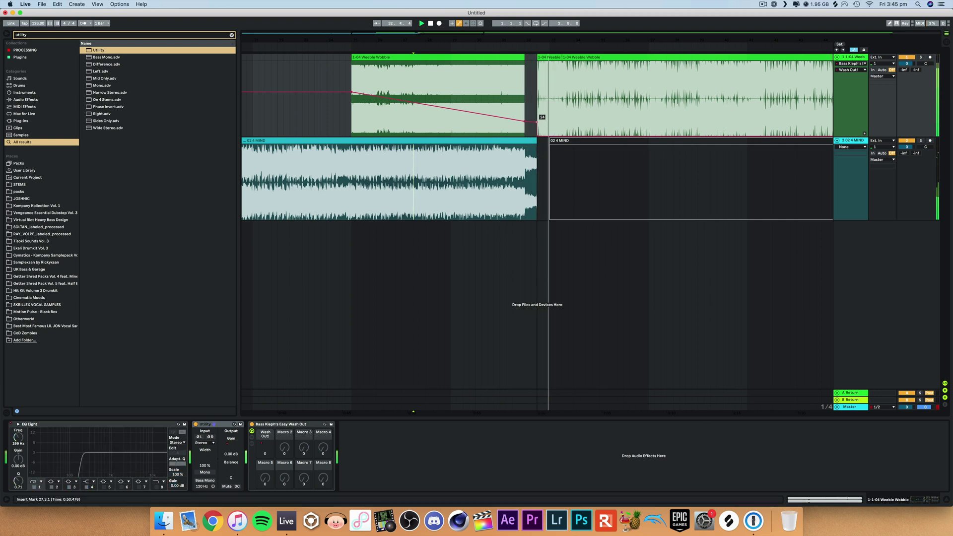
pyautogui.press('space')
# Split off 4 MIND's ending at 32.1.1 and double its segment BPM to 248.00, with Weeble Wobble's drop moved to 33.1.1.
pyautogui.click(532, 141)
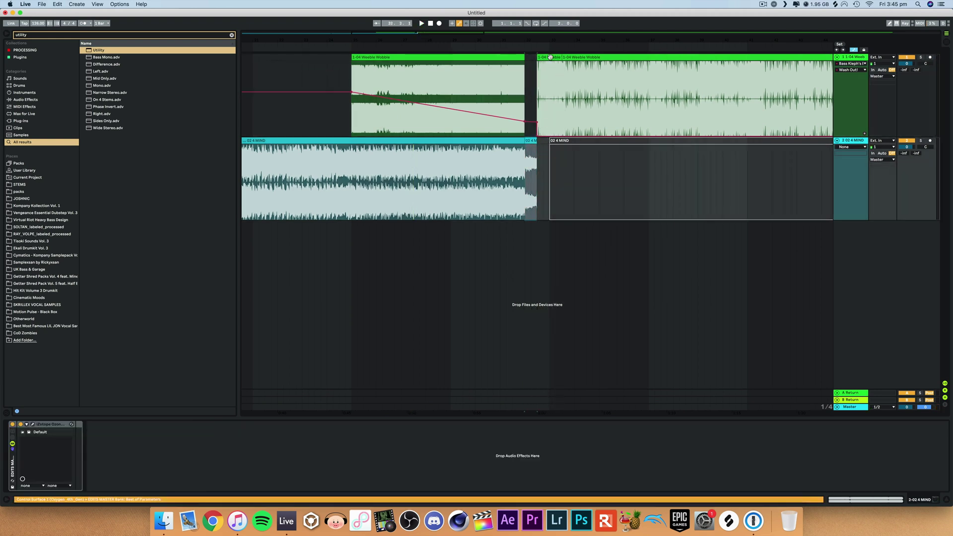
pyautogui.moveTo(550, 57); pyautogui.dragTo(562, 56)
pyautogui.doubleClick(531, 142)
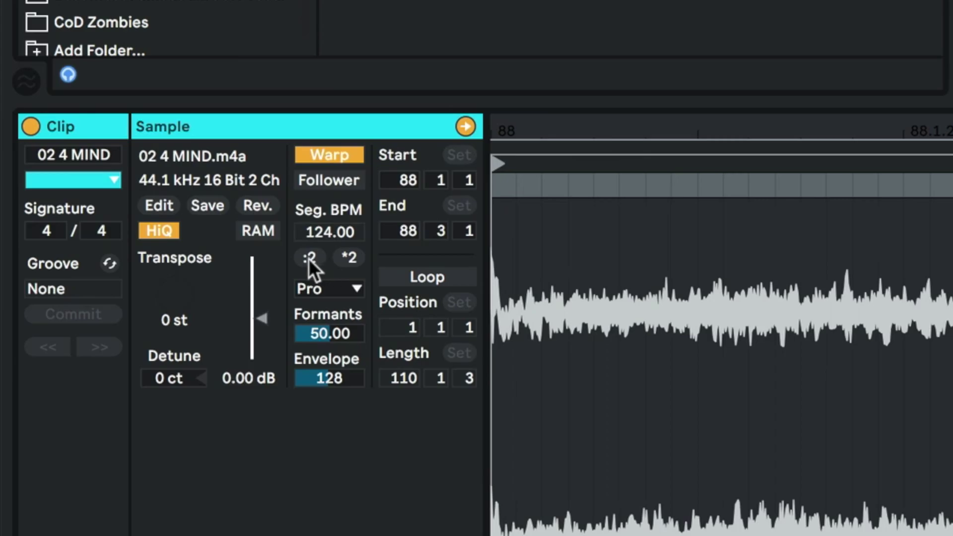
pyautogui.click(347, 260)
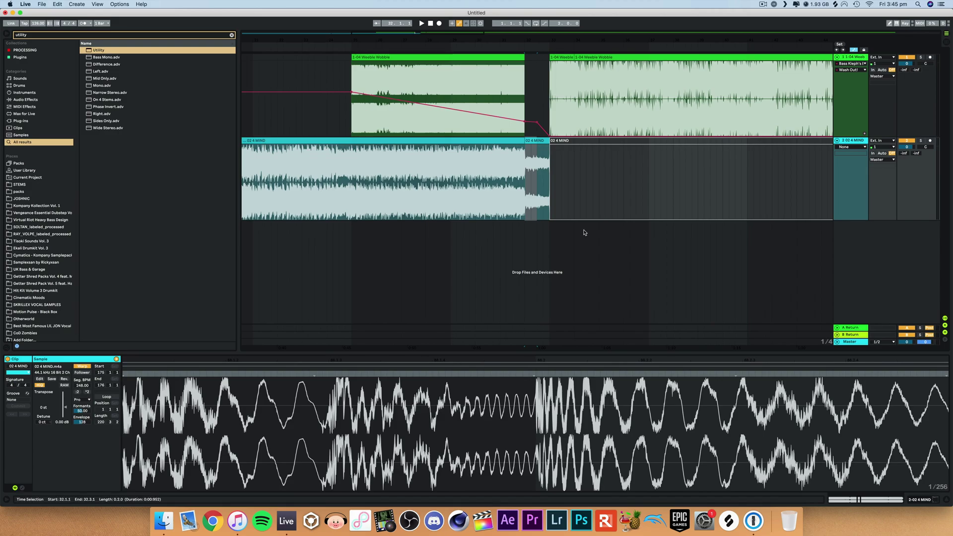
# Play the stretched transition into Weeble Wobble's drop from 30.4.1.
pyautogui.click(496, 196)
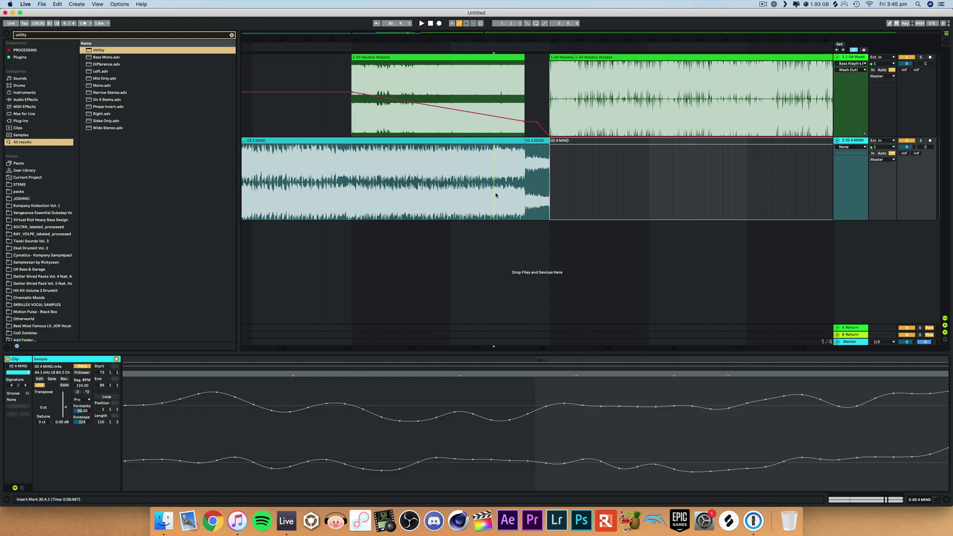
pyautogui.moveTo(477, 32)
pyautogui.mouseDown()
pyautogui.moveTo(437, 35)
pyautogui.moveTo(462, 33)
pyautogui.mouseUp()
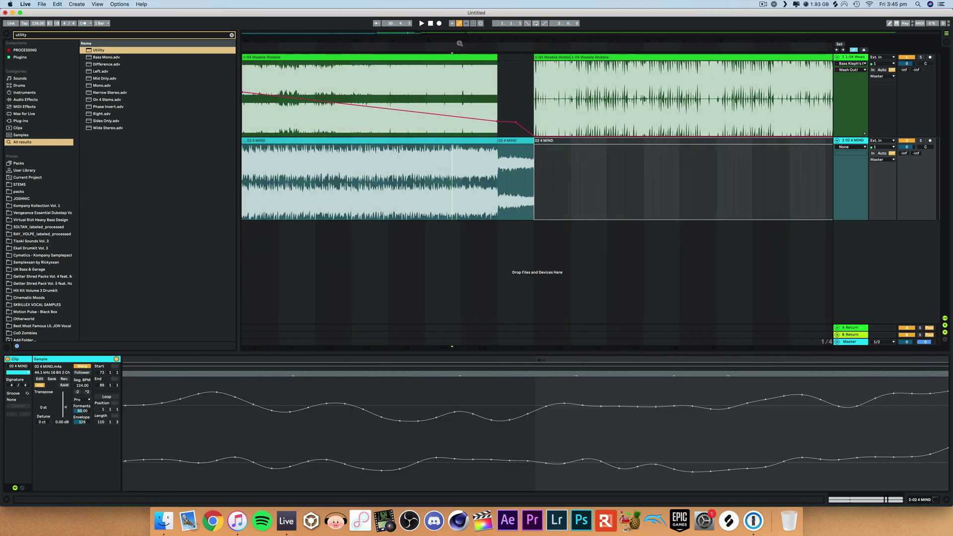
pyautogui.press('space')
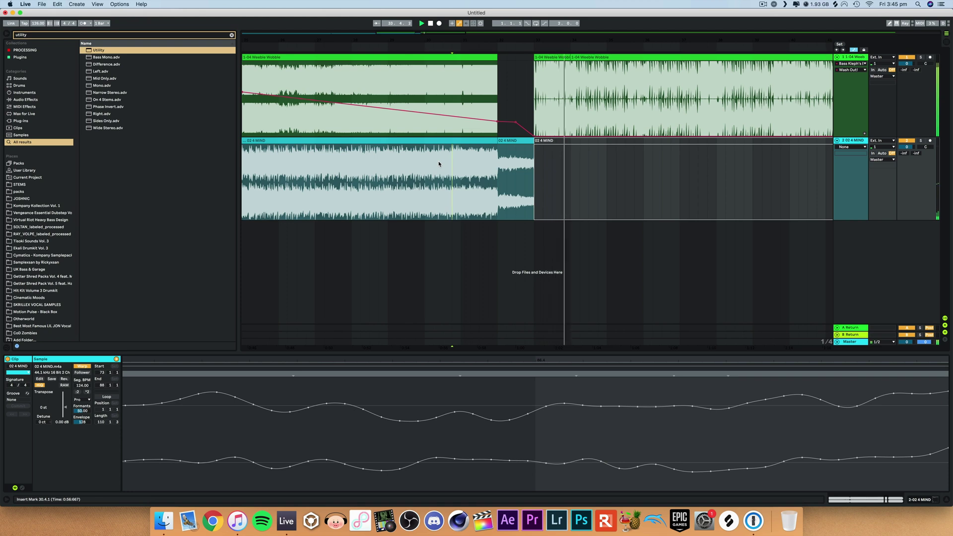
pyautogui.press('space')
# Warp the soloed 4 MIND ending in Texture mode with grain size about 71 and flux 0.76, then replay it alongside Weeble Wobble.
pyautogui.click(502, 156)
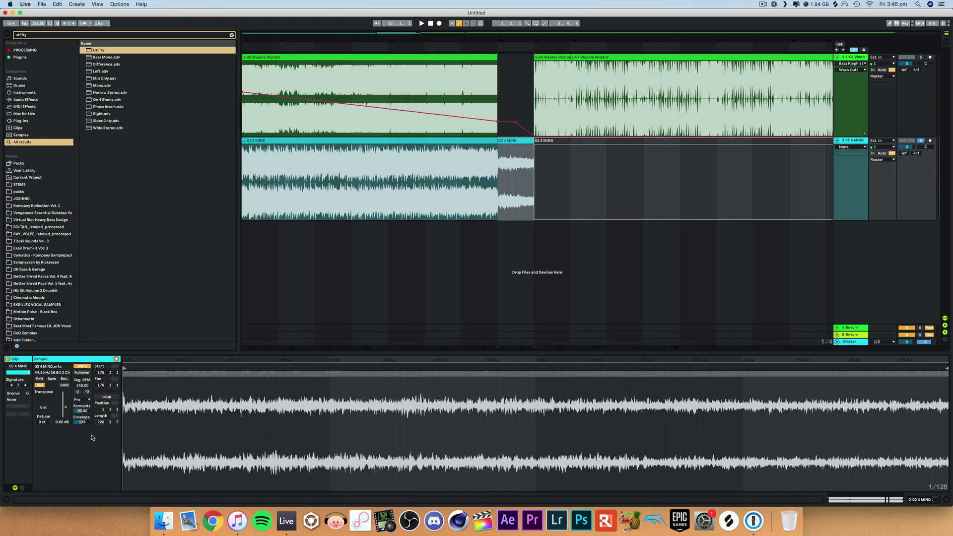
pyautogui.press('space')
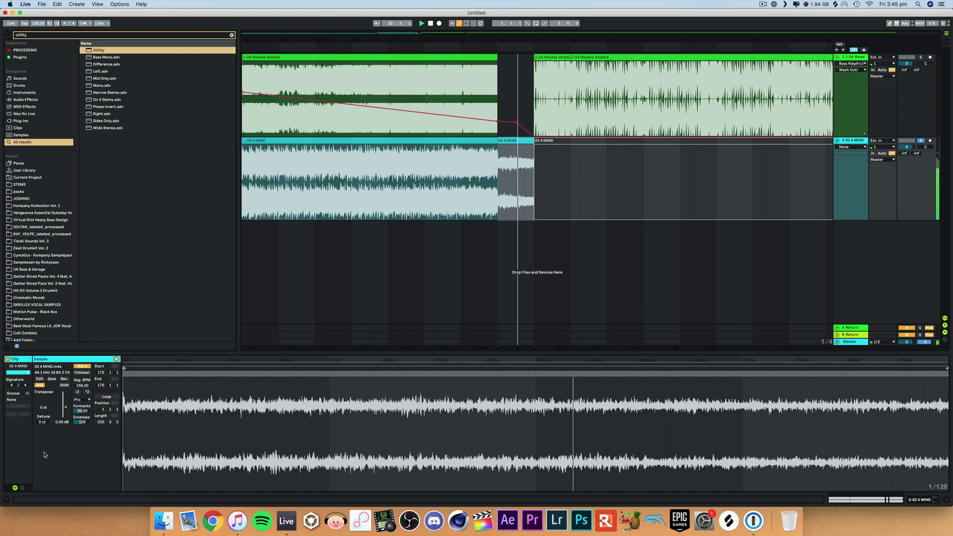
pyautogui.click(81, 400)
pyautogui.click(82, 416)
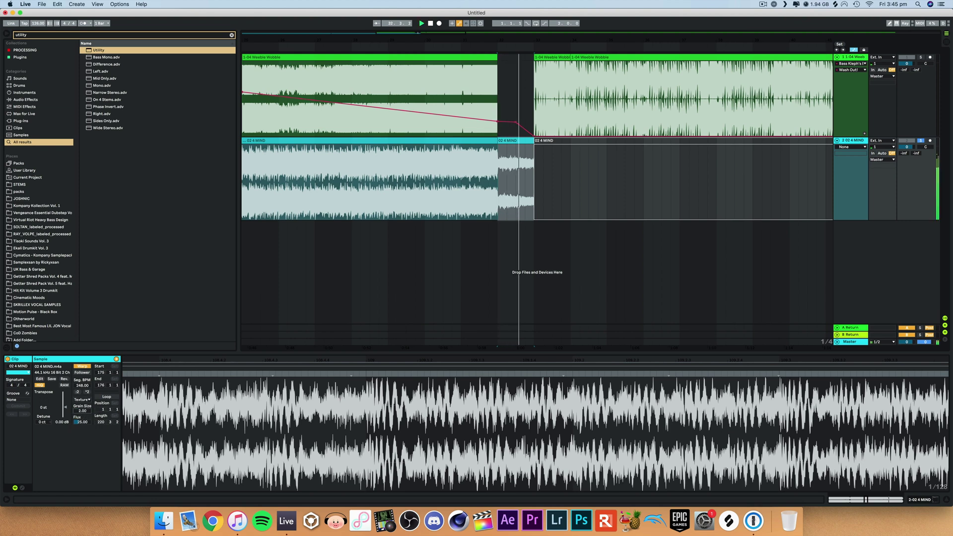
pyautogui.moveTo(82, 410); pyautogui.dragTo(82, 358)
pyautogui.moveTo(83, 422); pyautogui.dragTo(83, 447)
pyautogui.moveTo(81, 414); pyautogui.dragTo(82, 437)
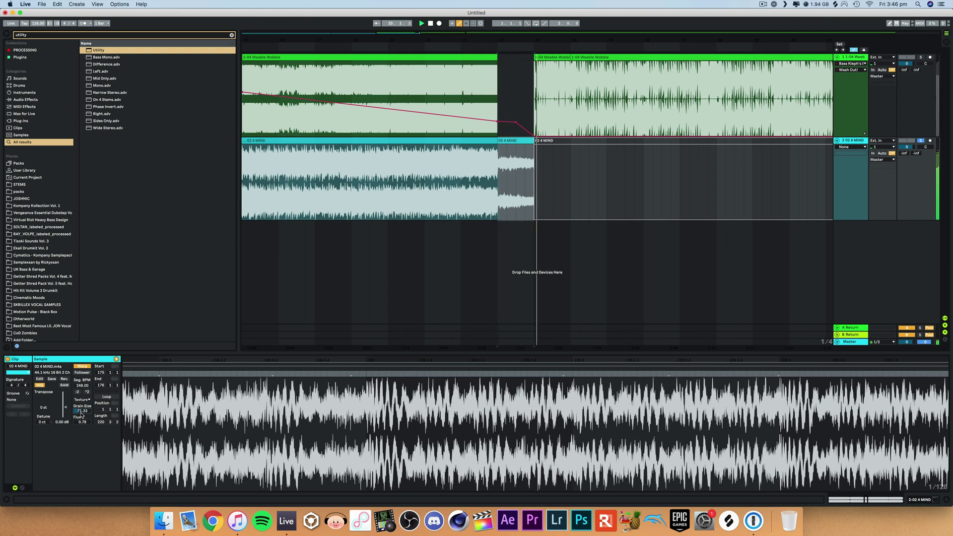
pyautogui.click(324, 99)
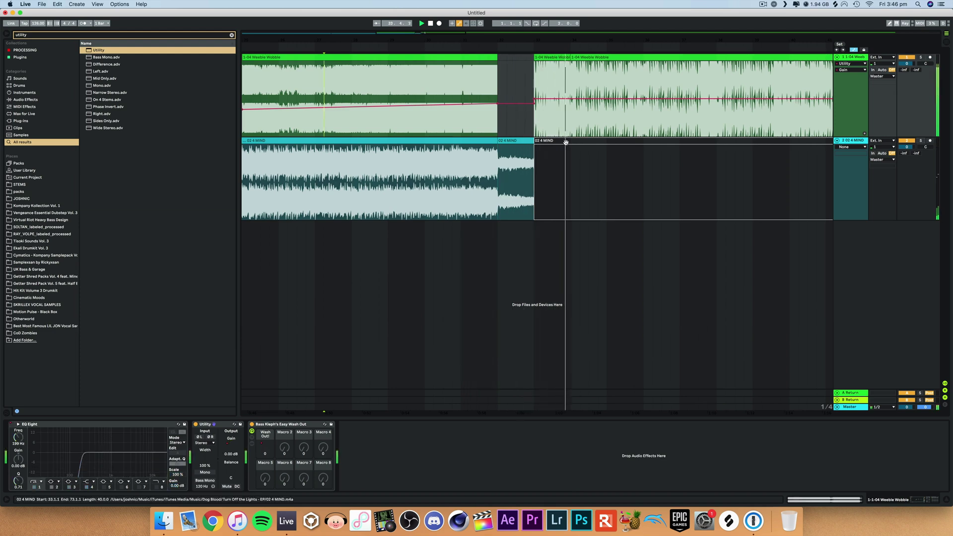
# Delete the deactivated 4 MIND clip after 33.1.1 and hide the automation to inspect the clip edge there.
pyautogui.click(565, 142)
pyautogui.press('+')
pyautogui.press('+')
pyautogui.press('+')
pyautogui.moveTo(421, 33); pyautogui.dragTo(420, 60)
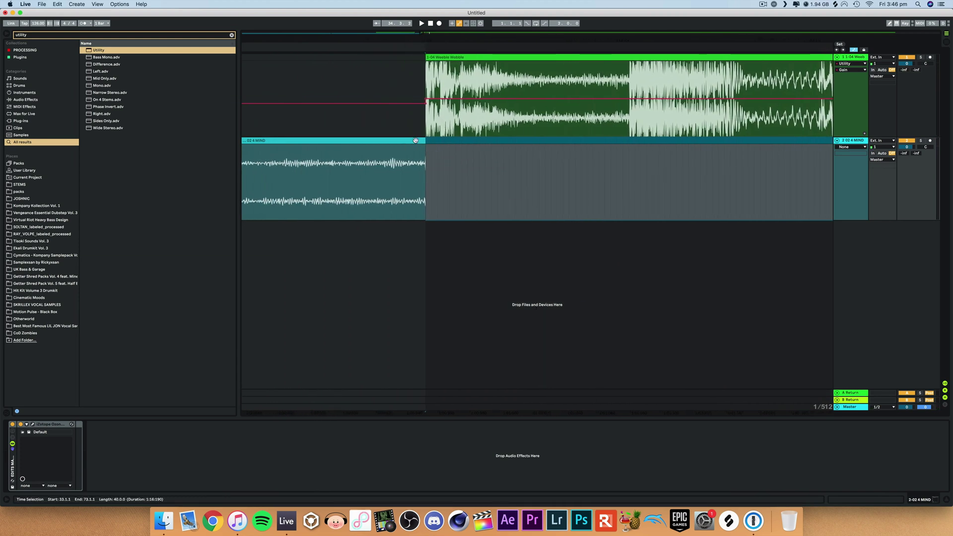
pyautogui.click(416, 145)
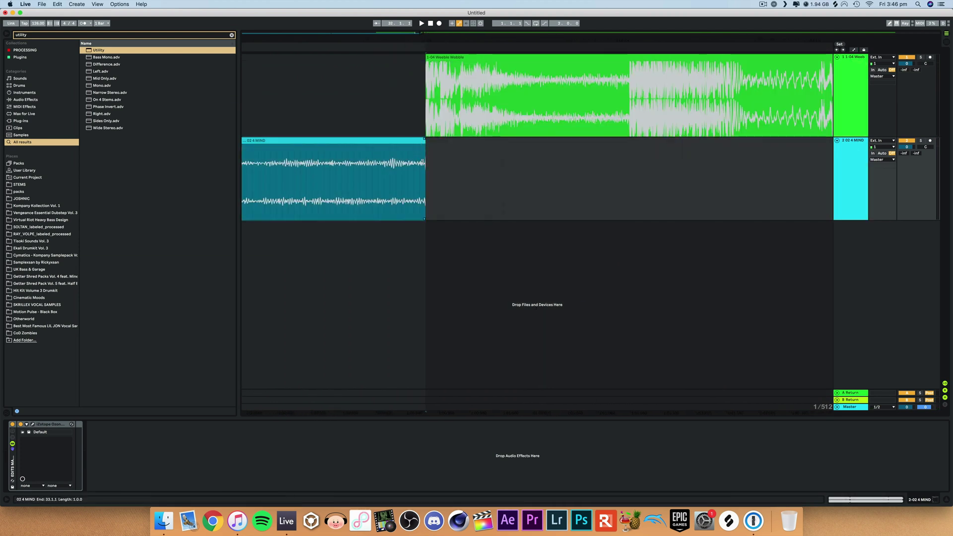
pyautogui.click(425, 142)
# Play the transition into the drop from 30.2.3.
pyautogui.press('space')
pyautogui.moveTo(421, 32); pyautogui.dragTo(416, 8)
pyautogui.moveTo(404, 252); pyautogui.dragTo(409, 251)
pyautogui.press('space')
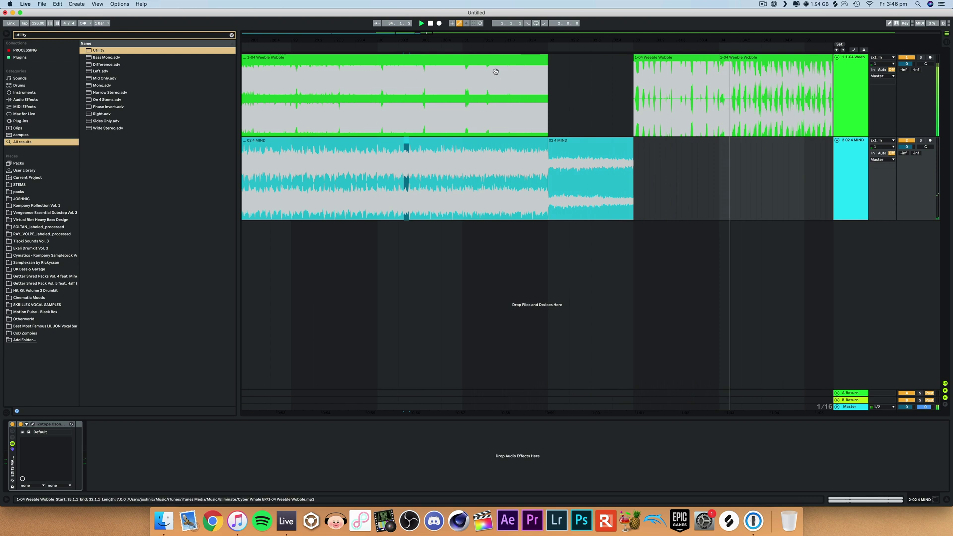
pyautogui.hscroll(5, 484, 123)
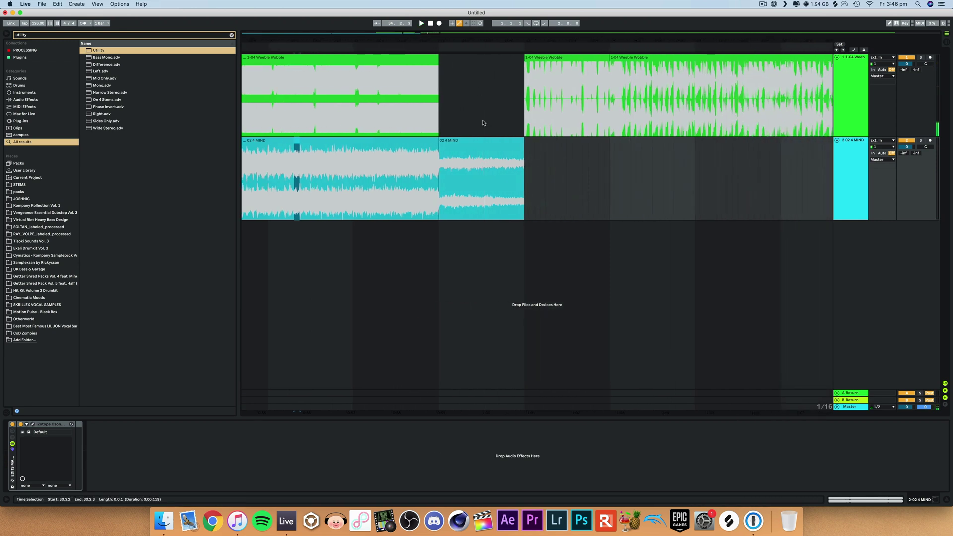
# Insert a new audio track below 4 MIND and search the browser for "reverse".
pyautogui.click(542, 192)
pyautogui.press('super+t')
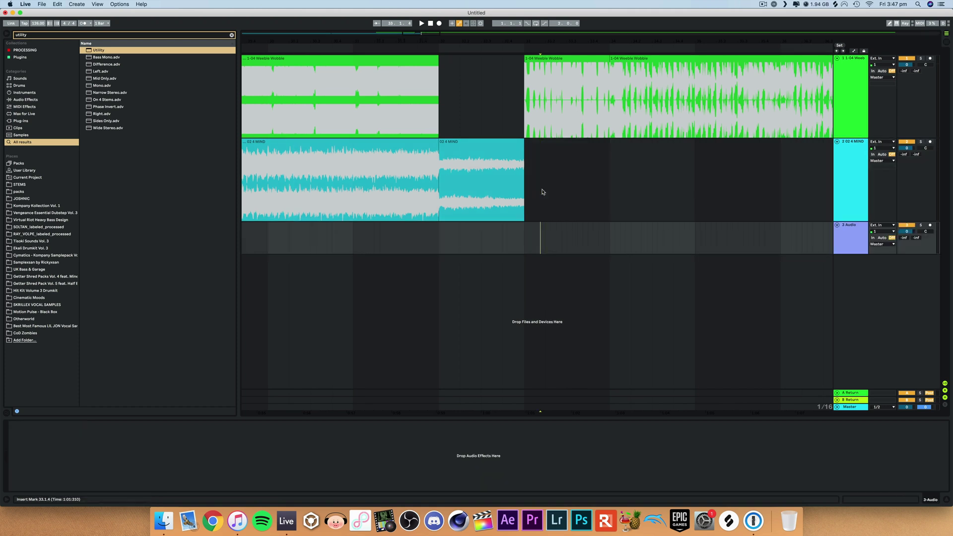
pyautogui.press('super+f')
pyautogui.write('r')
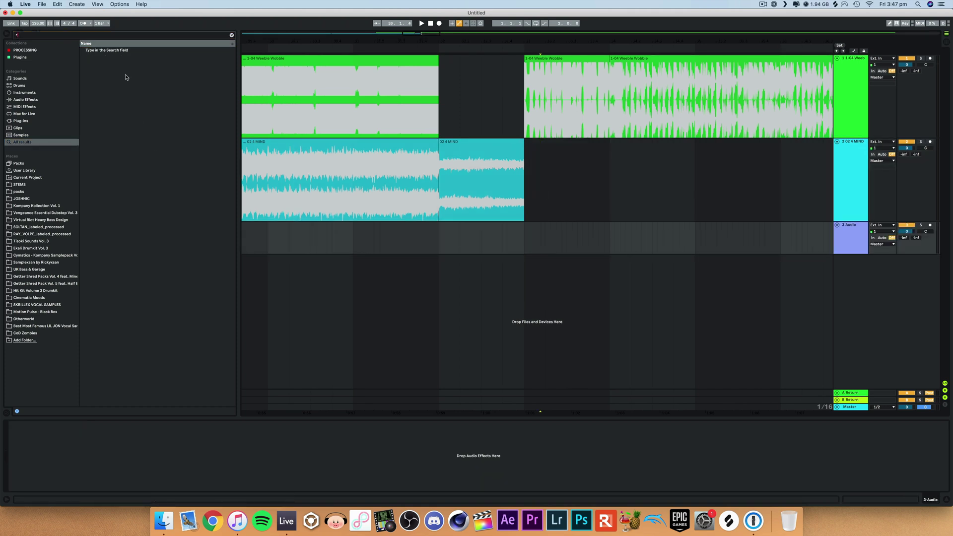
pyautogui.write('ev')
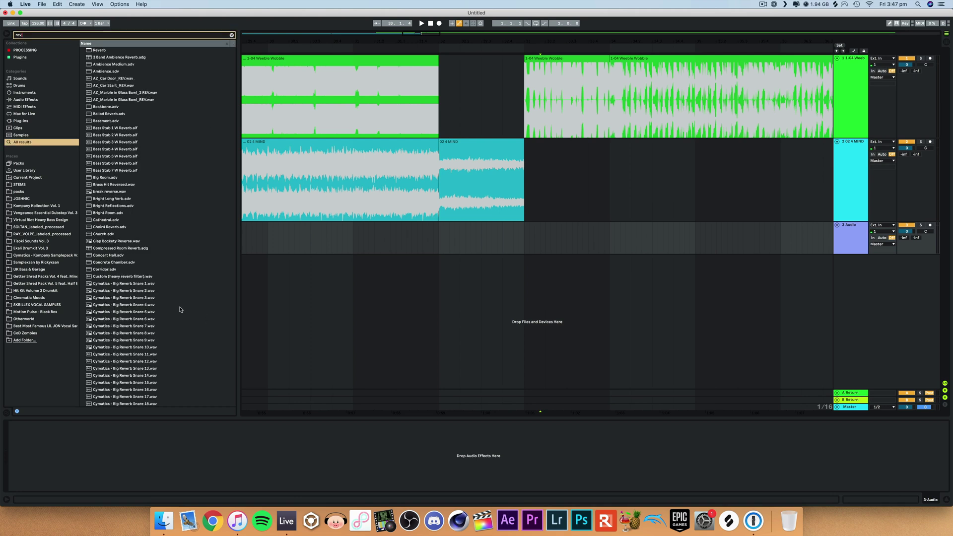
pyautogui.write('erse')
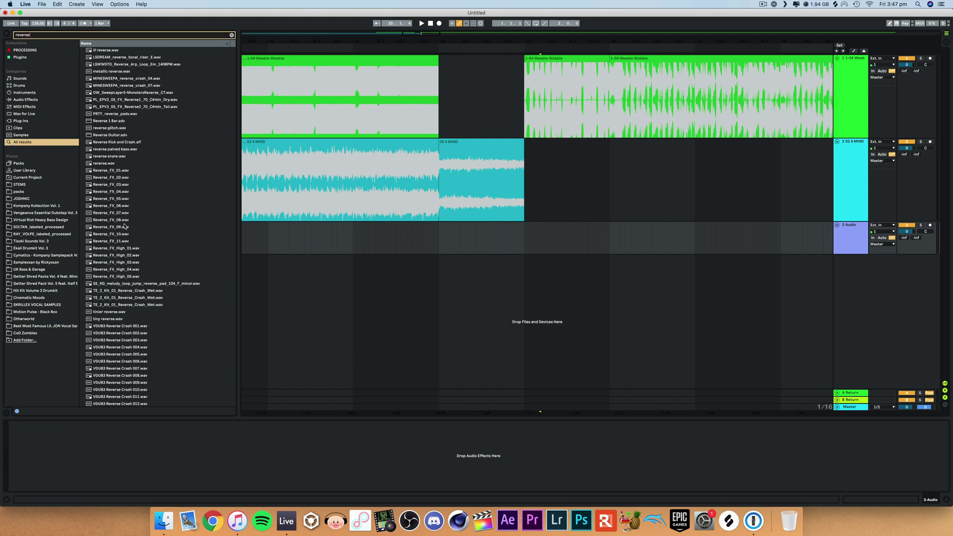
# Audition the VDUB3 Reverse Crash samples and place VDUB3 Reverse Crash 012.wav on the new track at 32.1.1.
pyautogui.click(135, 354)
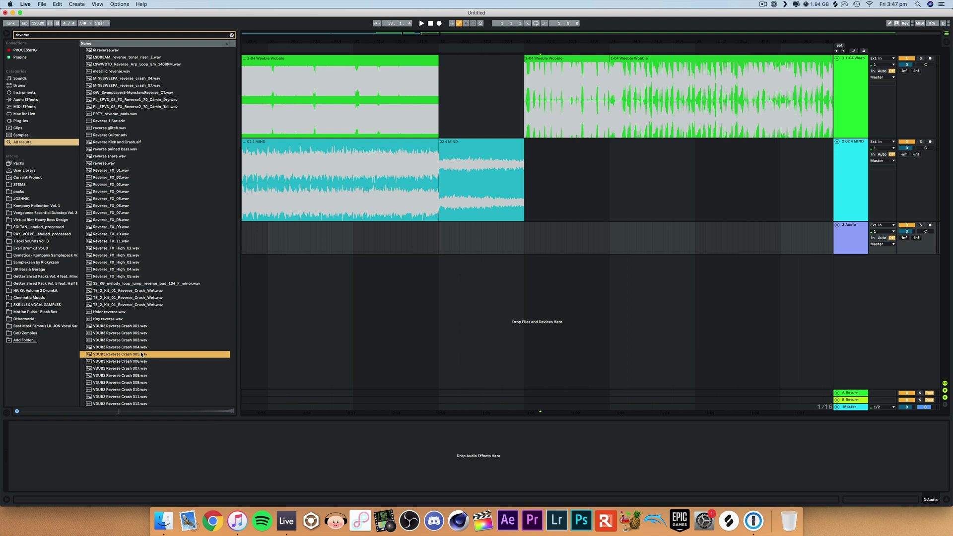
pyautogui.click(144, 333)
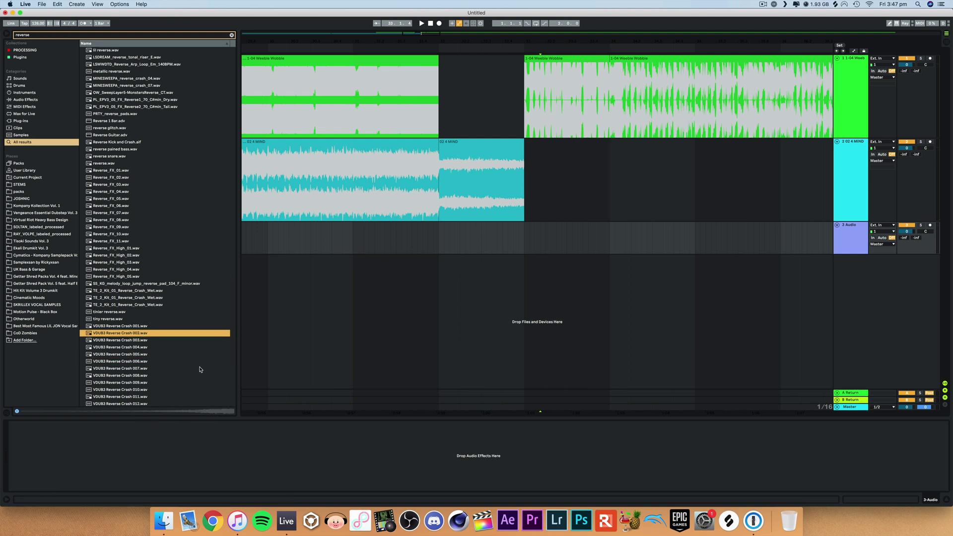
pyautogui.scroll(-2, 201, 369)
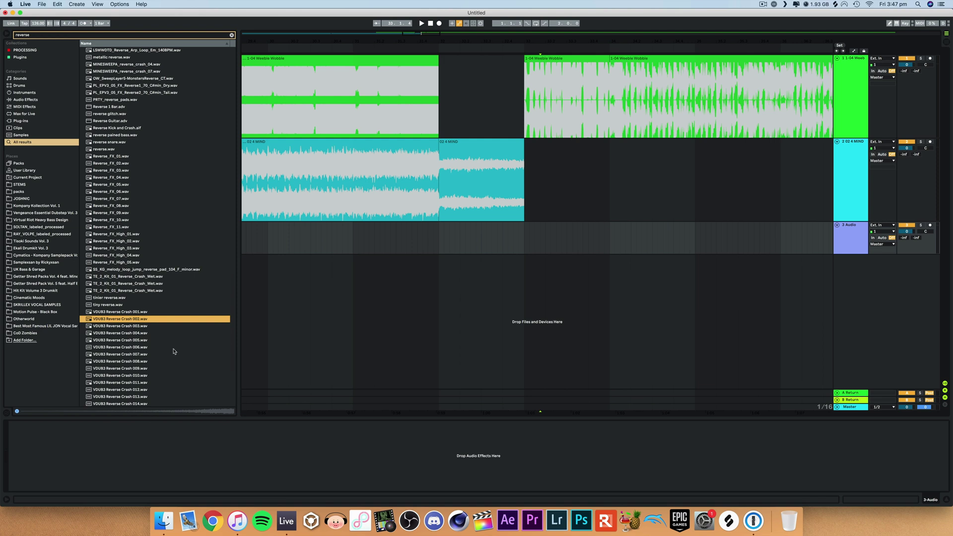
# Split Weeble Wobble's first hit off at 33.1.4 and place a reversed copy on a new track, ending at 32.1.1.
pyautogui.press('super+e')
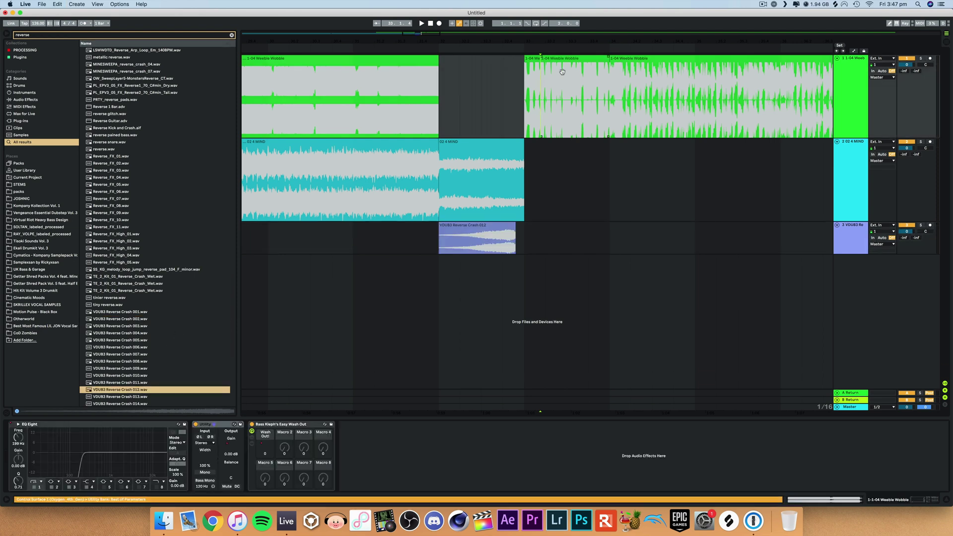
pyautogui.press('super+t')
pyautogui.moveTo(531, 59); pyautogui.dragTo(431, 156)
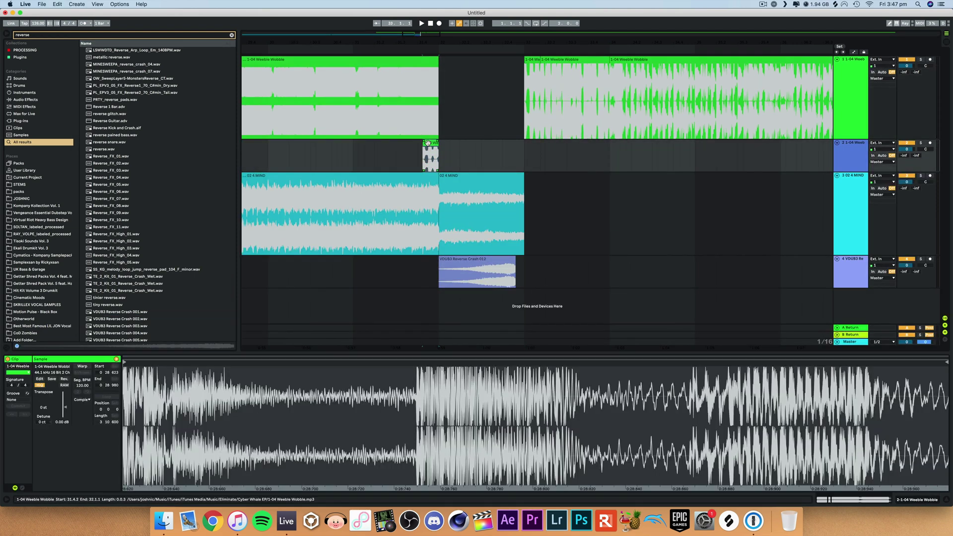
pyautogui.click(64, 379)
# Solo the reversed hit's track and add ValhallaRoom to it with the mix set to 40.6%.
pyautogui.click(921, 143)
pyautogui.click(401, 162)
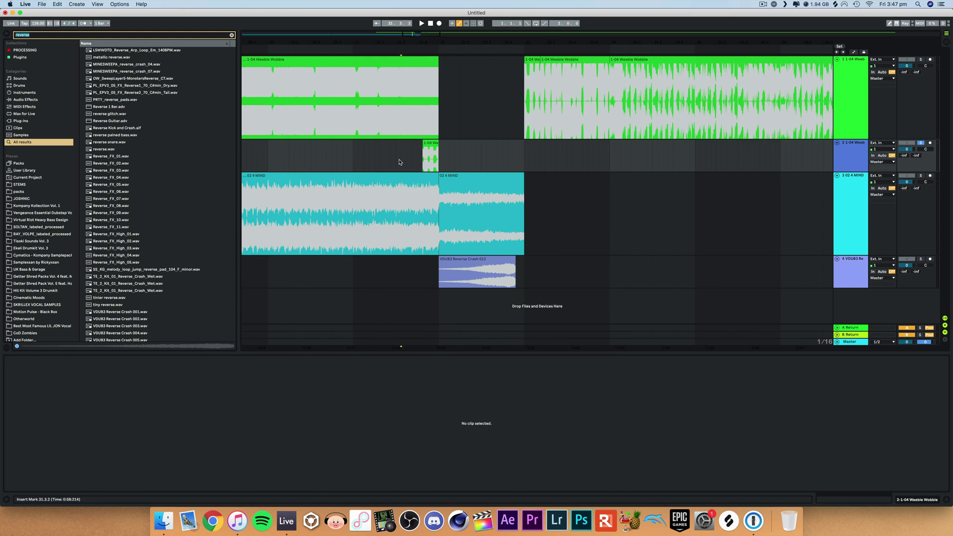
pyautogui.write('valhalla')
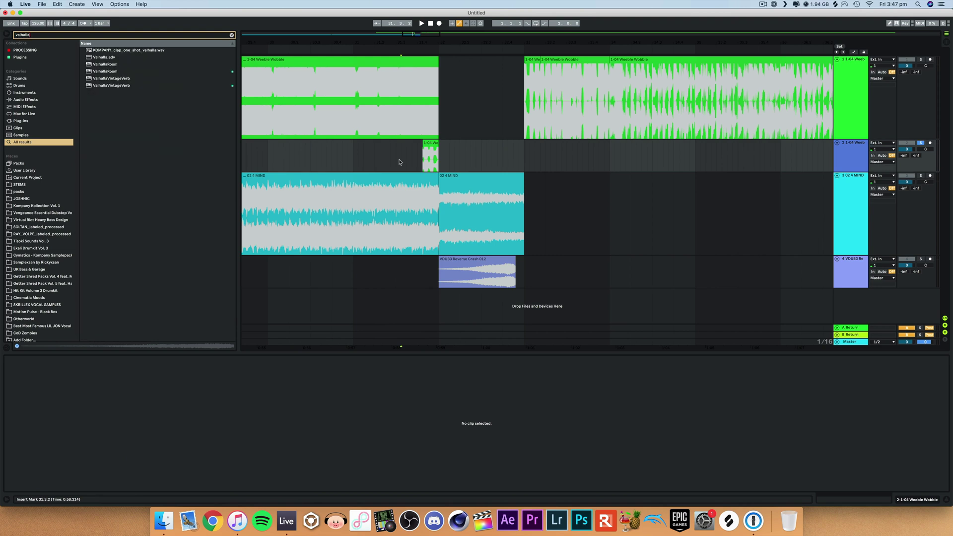
pyautogui.moveTo(105, 72); pyautogui.dragTo(470, 169)
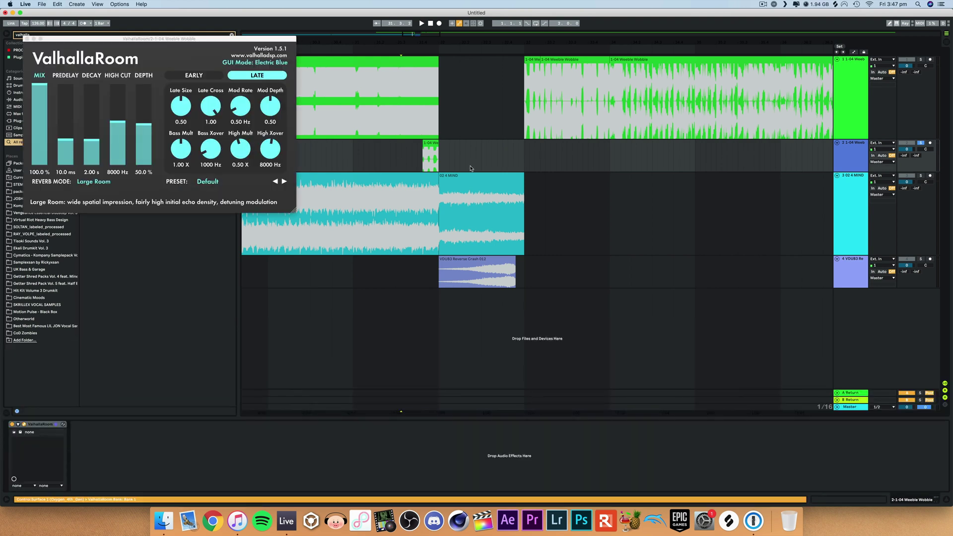
pyautogui.moveTo(40, 144); pyautogui.dragTo(69, 131)
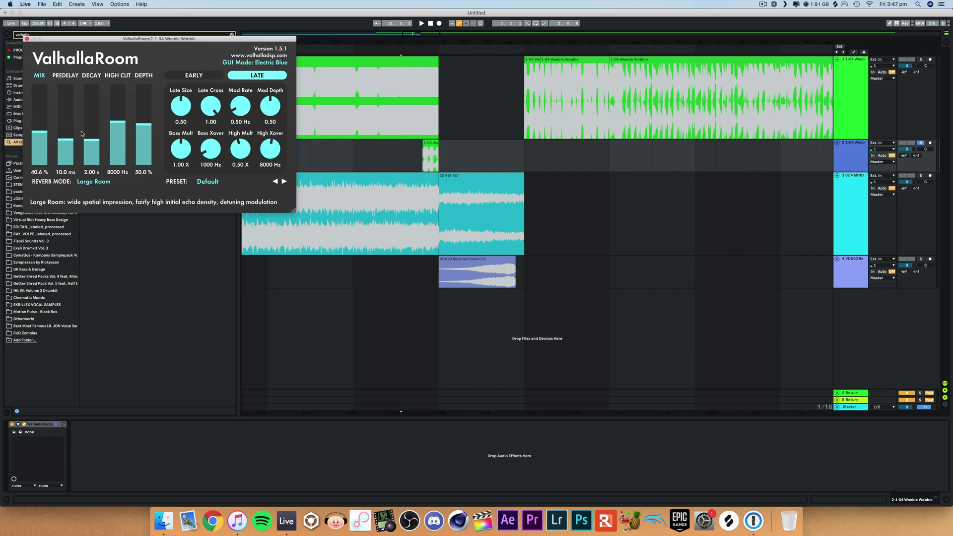
# Set ValhallaRoom's decay to 2.29 s and mix to 56.2%, and play the soloed reversed hit to check the reverb.
pyautogui.moveTo(88, 121); pyautogui.dragTo(95, 144)
pyautogui.click(402, 157)
pyautogui.press('space')
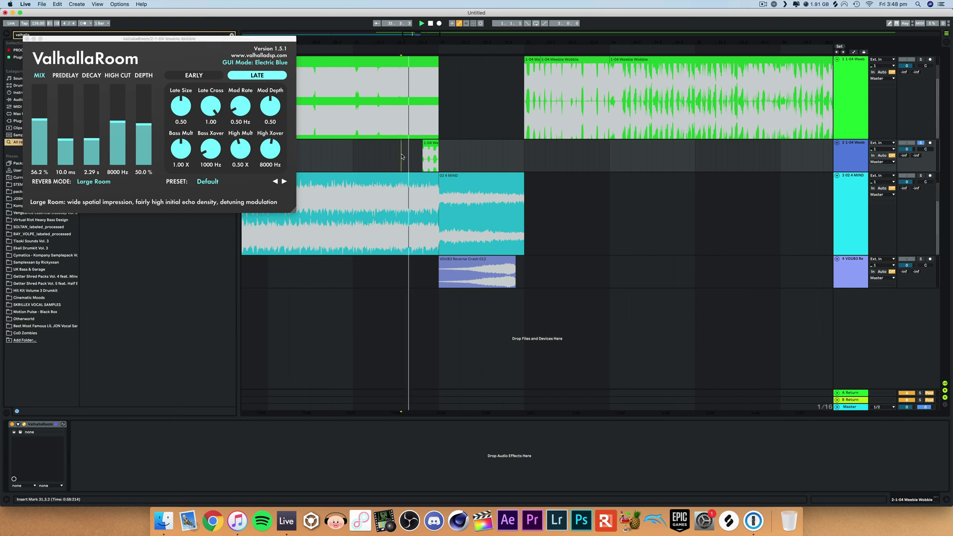
pyautogui.click(432, 158)
pyautogui.press('space')
pyautogui.press('space')
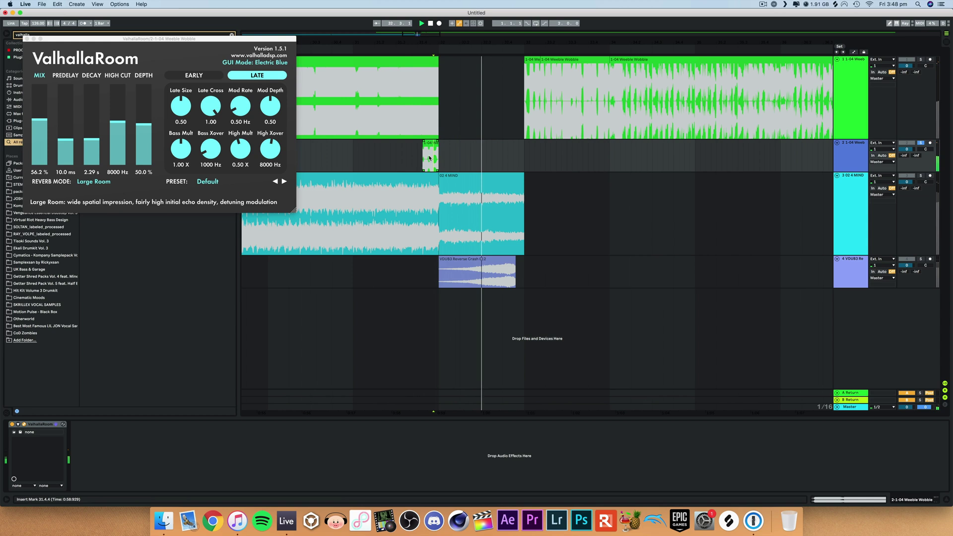
# Set ValhallaRoom's mix to 100%, decay to 2.87 s and depth to 61.8% while auditioning the reversed hit.
pyautogui.moveTo(41, 126); pyautogui.dragTo(59, 78)
pyautogui.press('space')
pyautogui.press('space')
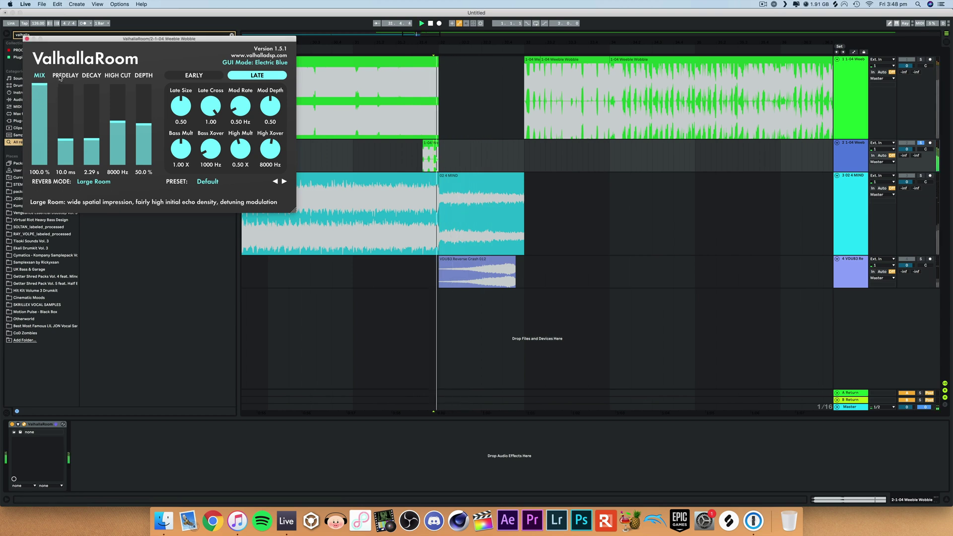
pyautogui.moveTo(92, 141); pyautogui.dragTo(92, 138)
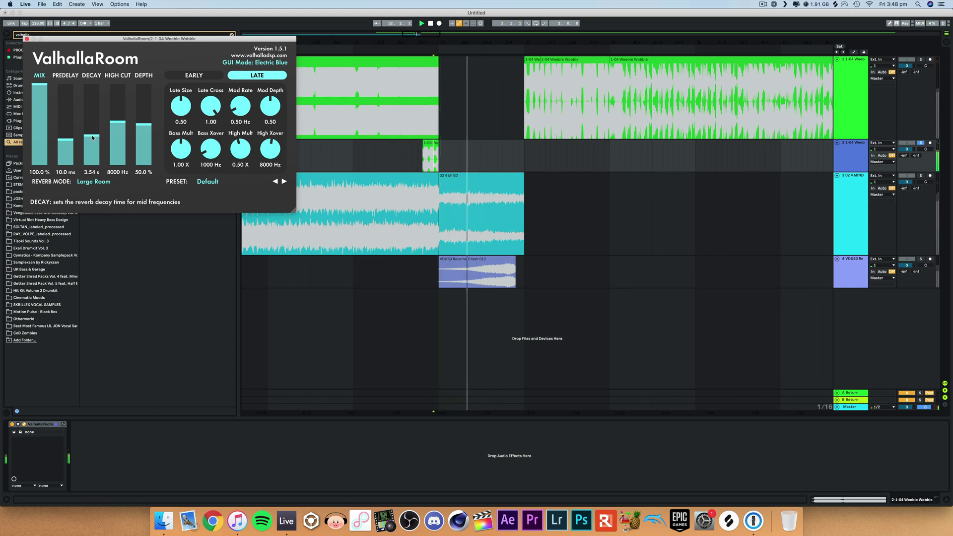
pyautogui.moveTo(92, 138); pyautogui.dragTo(93, 140)
pyautogui.moveTo(144, 124)
pyautogui.mouseDown()
pyautogui.moveTo(144, 112)
pyautogui.moveTo(150, 143)
pyautogui.moveTo(152, 117)
pyautogui.mouseUp()
# Trim the reversed hit to the section from 31.4.4 to 32.1.1, and freeze and flatten its track.
pyautogui.click(858, 143)
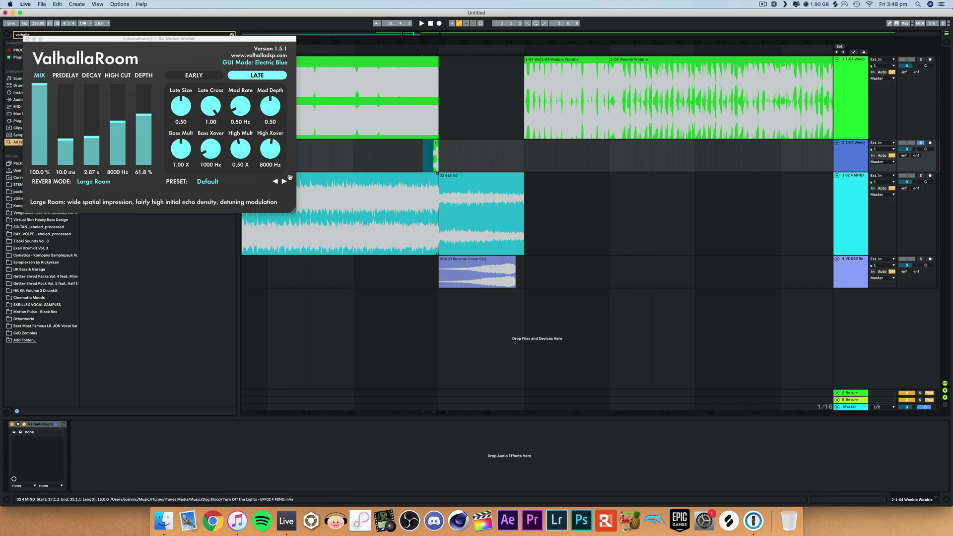
pyautogui.click(435, 149)
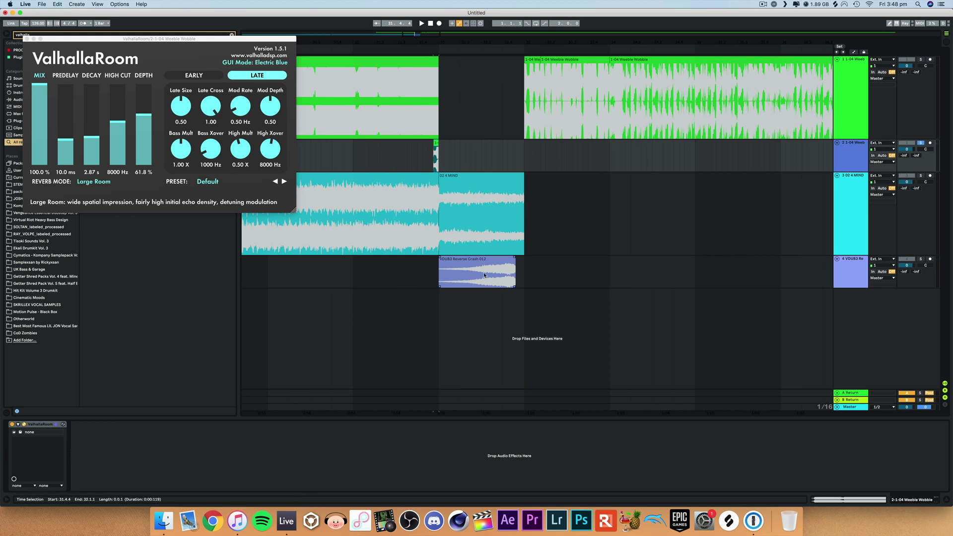
pyautogui.rightClick(856, 146)
pyautogui.press('Escape')
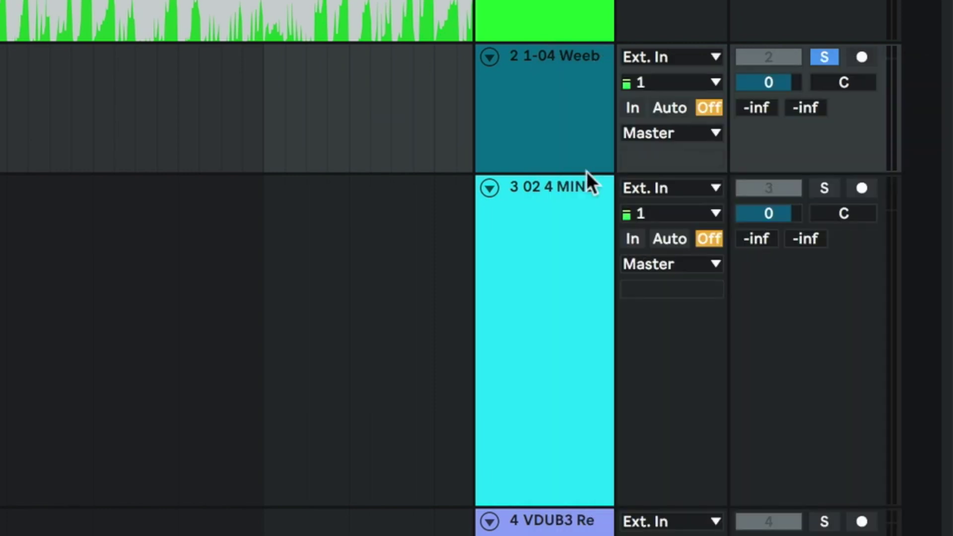
pyautogui.click(552, 65)
pyautogui.rightClick(552, 65)
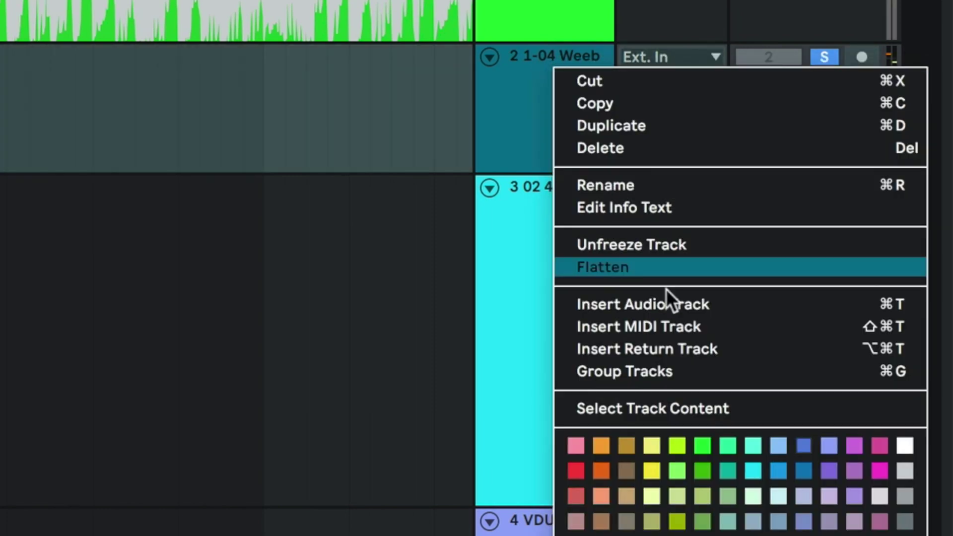
pyautogui.click(639, 267)
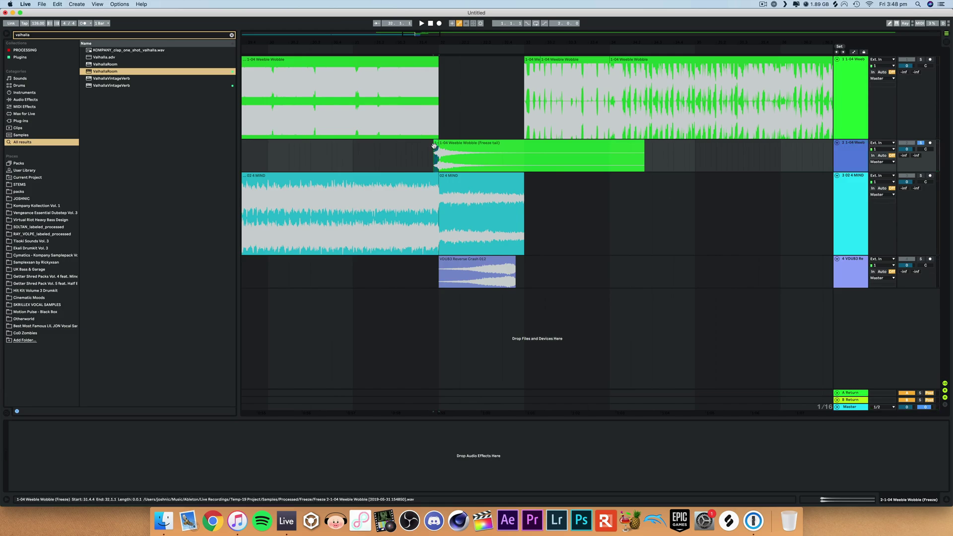
# Delete the short frozen hit before 32.1.1, split the reverb tail at 33.1.1 and delete the part after the split.
pyautogui.press('Delete')
pyautogui.click(526, 163)
pyautogui.press('super+e')
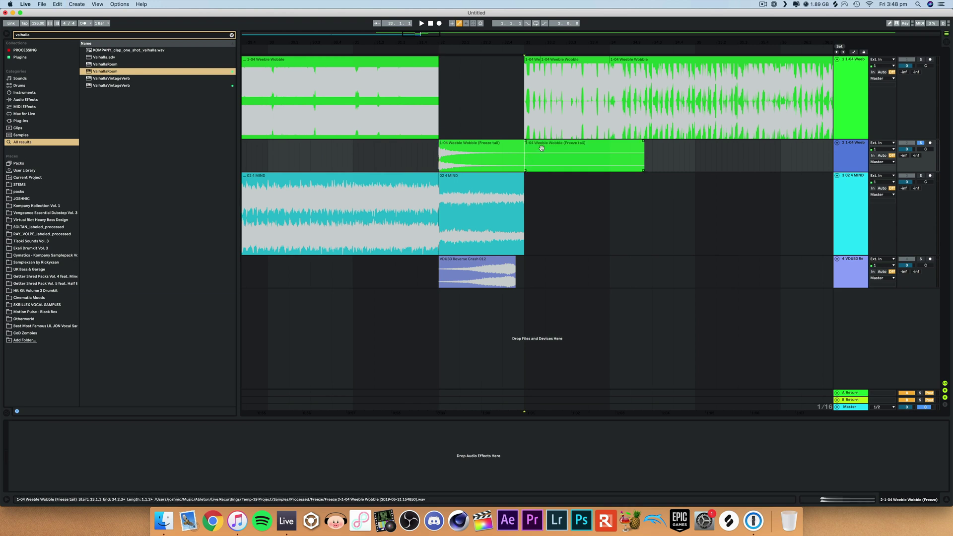
pyautogui.click(577, 143)
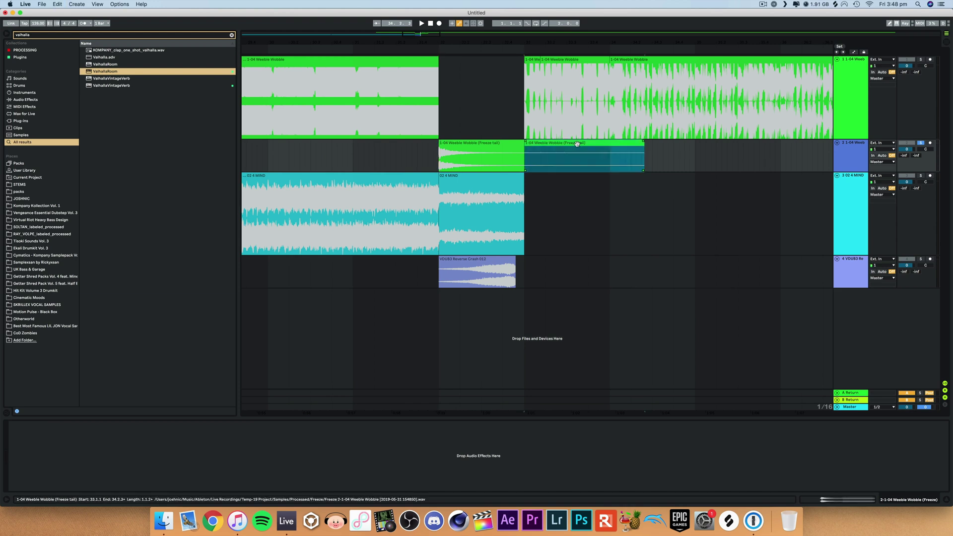
pyautogui.click(524, 162)
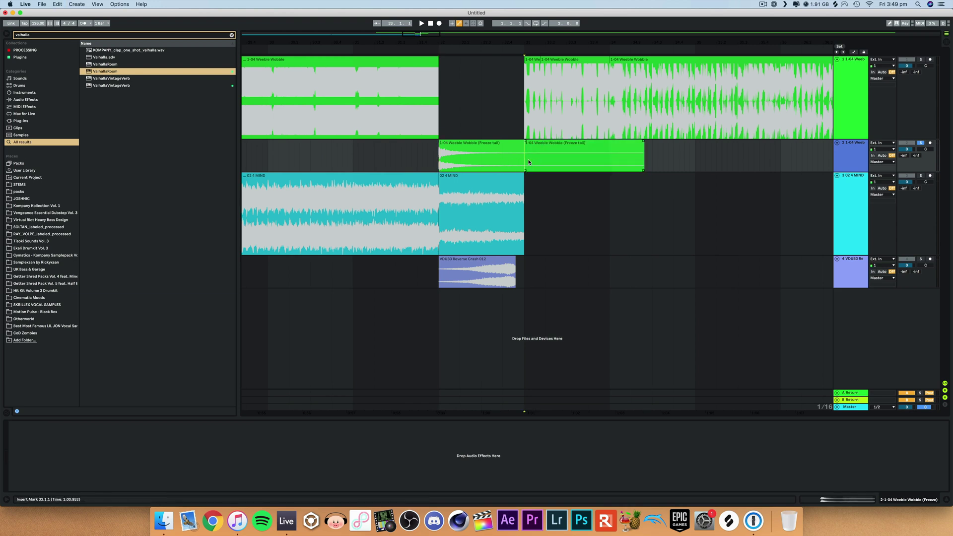
pyautogui.click(539, 151)
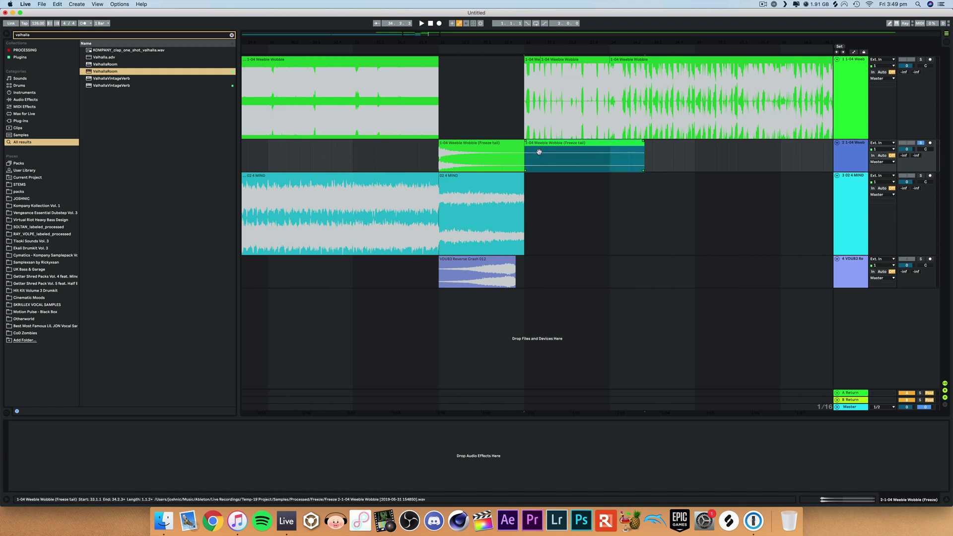
pyautogui.press('Delete')
# Reverse the remaining reverb tail clip and audition it soloed together with the main Weeble Wobble track.
pyautogui.doubleClick(482, 157)
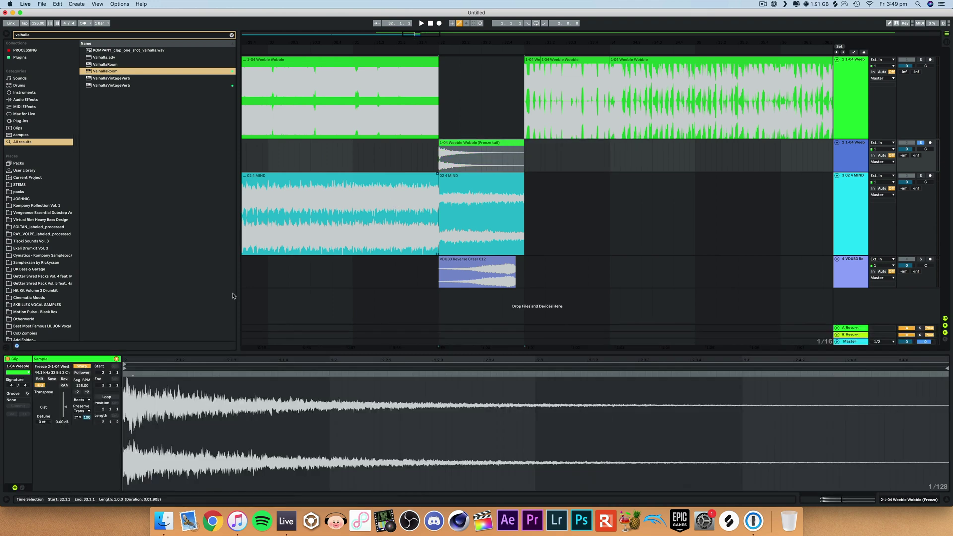
pyautogui.click(64, 379)
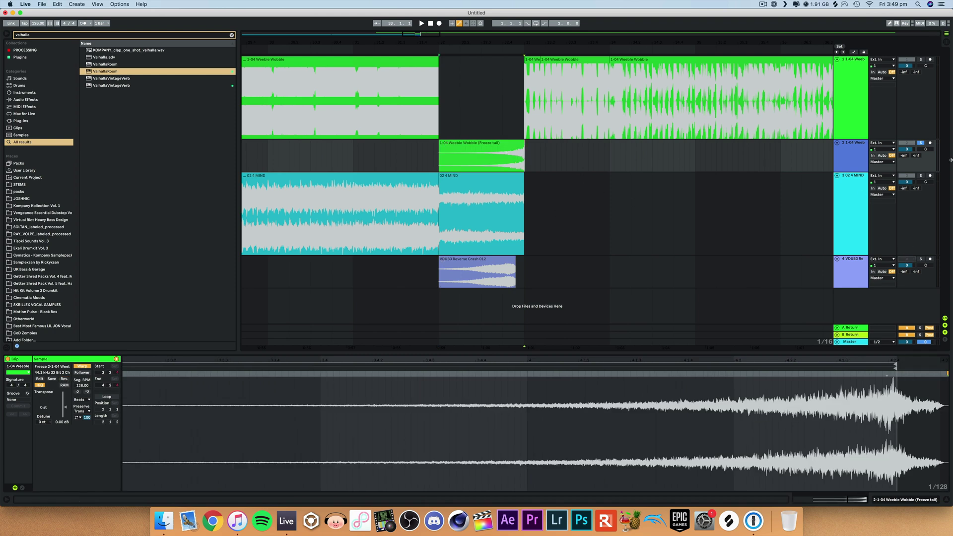
pyautogui.keyDown('super'); pyautogui.click(921, 59); pyautogui.keyUp('super')
pyautogui.press('space')
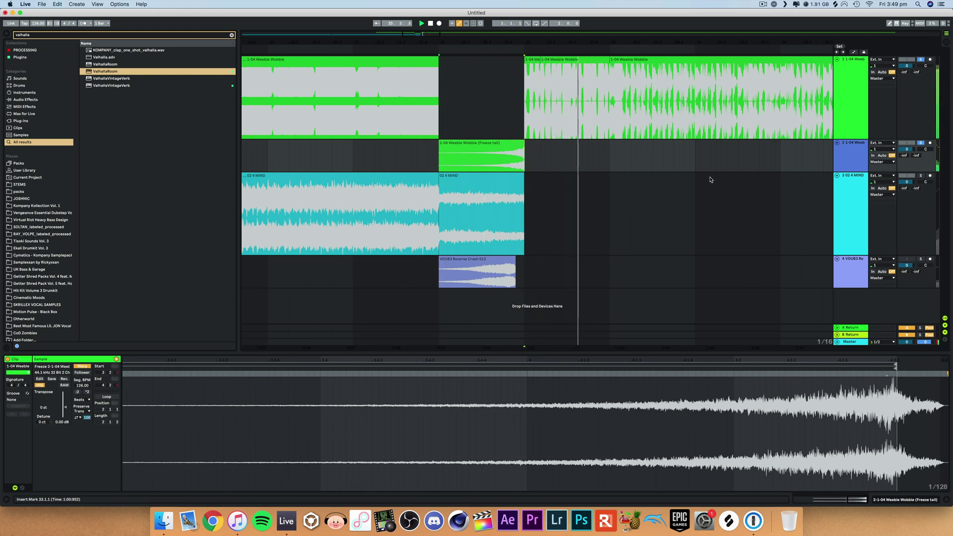
pyautogui.press('space')
# Clear the solos and lower the reversed tail's track volume to -8.9 dB while playing the build-up into the drop.
pyautogui.press('super+z')
pyautogui.press('super+z')
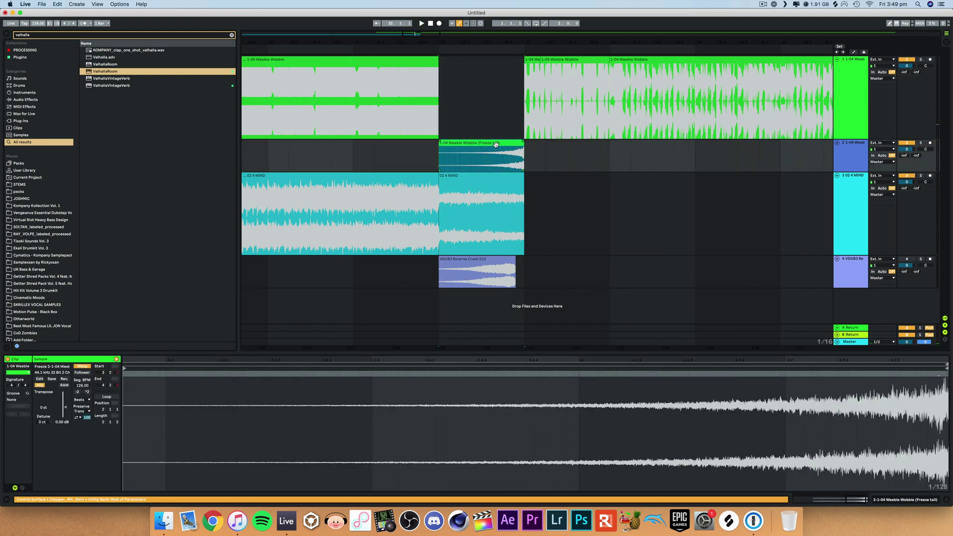
pyautogui.press('super+z')
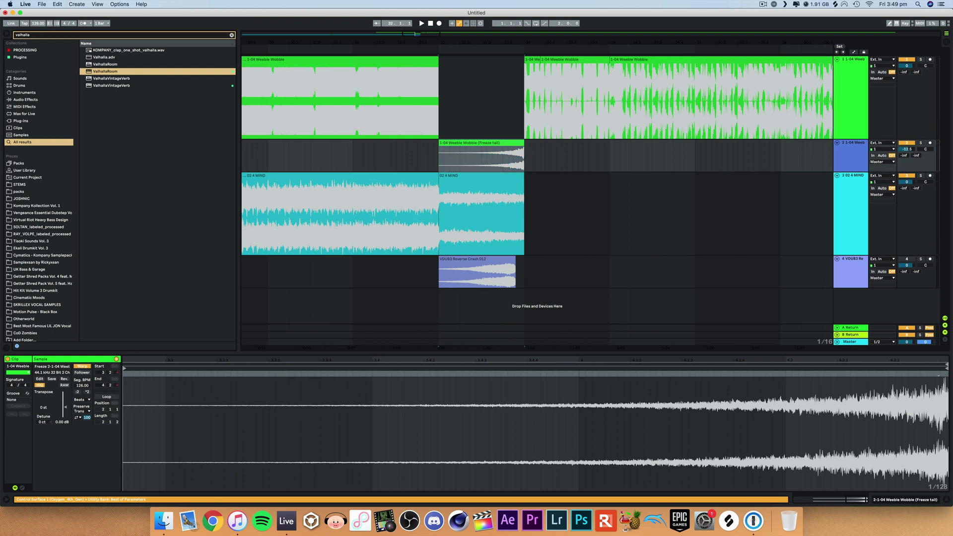
pyautogui.click(305, 155)
pyautogui.press('space')
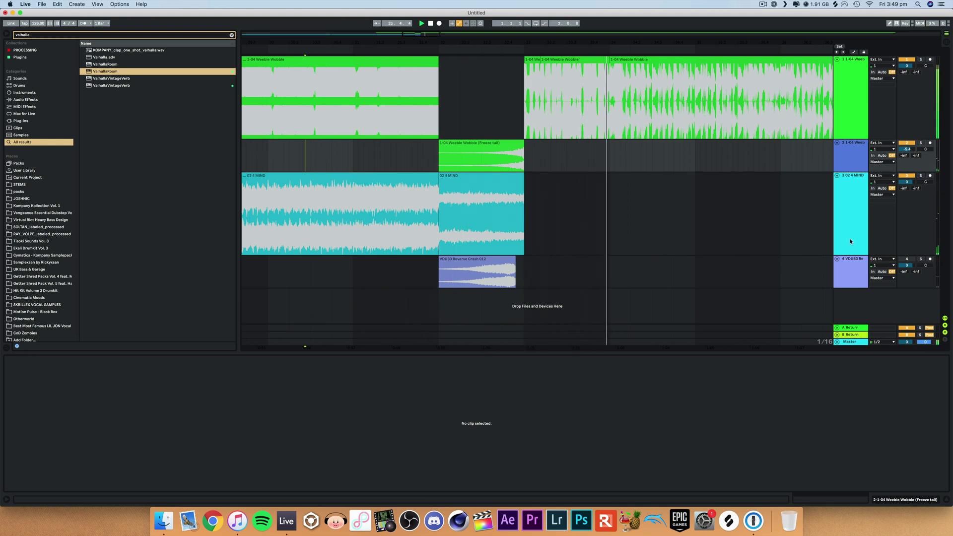
pyautogui.click(472, 272)
pyautogui.press('space')
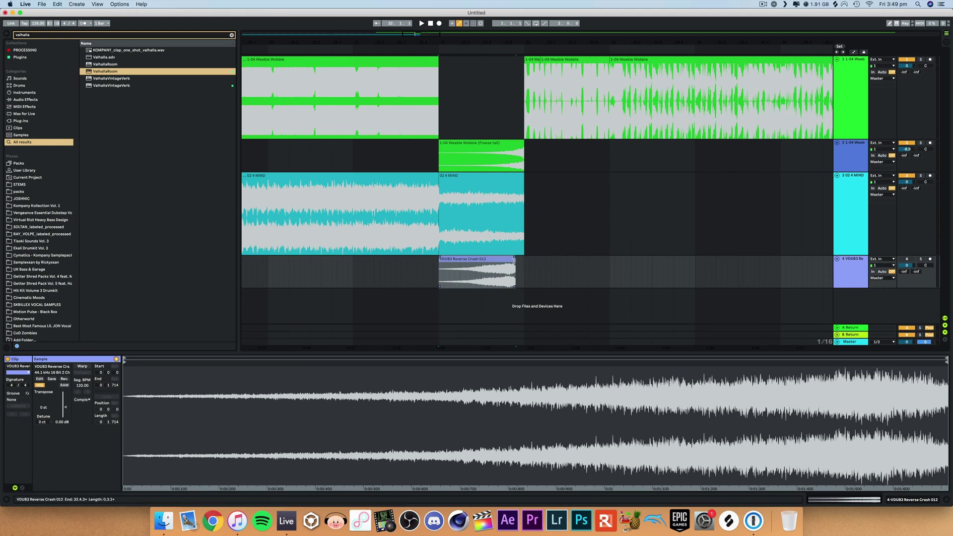
# Turn on warping for the VDUB3 Reverse Crash 012 clip and set its warp mode to Complex Pro.
pyautogui.moveTo(441, 276); pyautogui.dragTo(525, 275)
pyautogui.click(126, 394)
pyautogui.click(82, 366)
pyautogui.click(84, 400)
pyautogui.click(82, 417)
pyautogui.moveTo(80, 413); pyautogui.dragTo(81, 414)
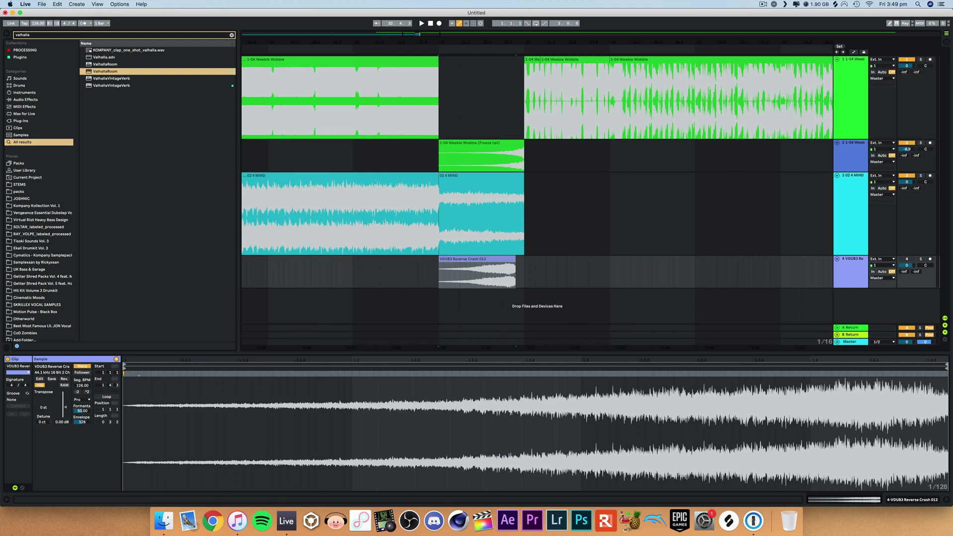
# Extend the reverse crash clip to 33.1.1 and stretch the audio's end to the clip end at 2.1.1 with a warp marker.
pyautogui.hscroll(2, 124, 390)
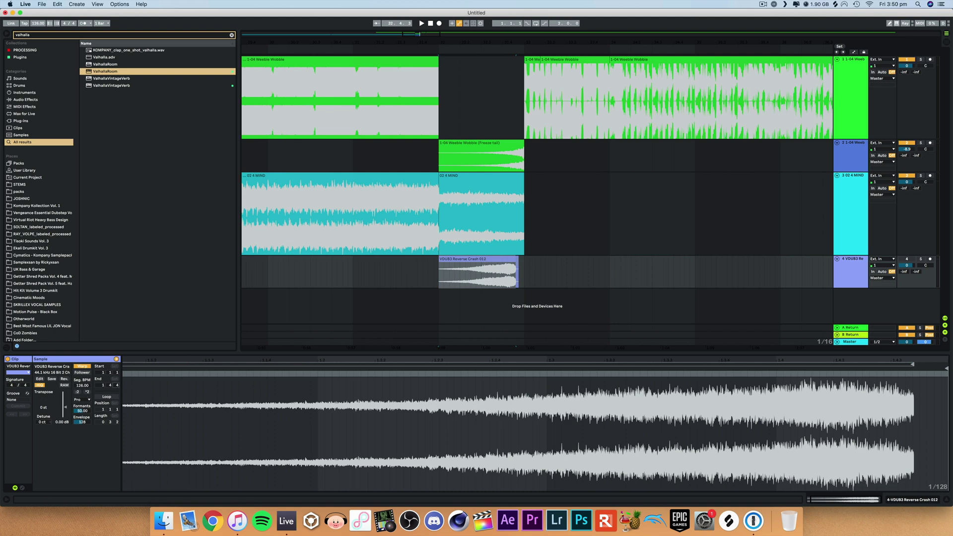
pyautogui.press('Up')
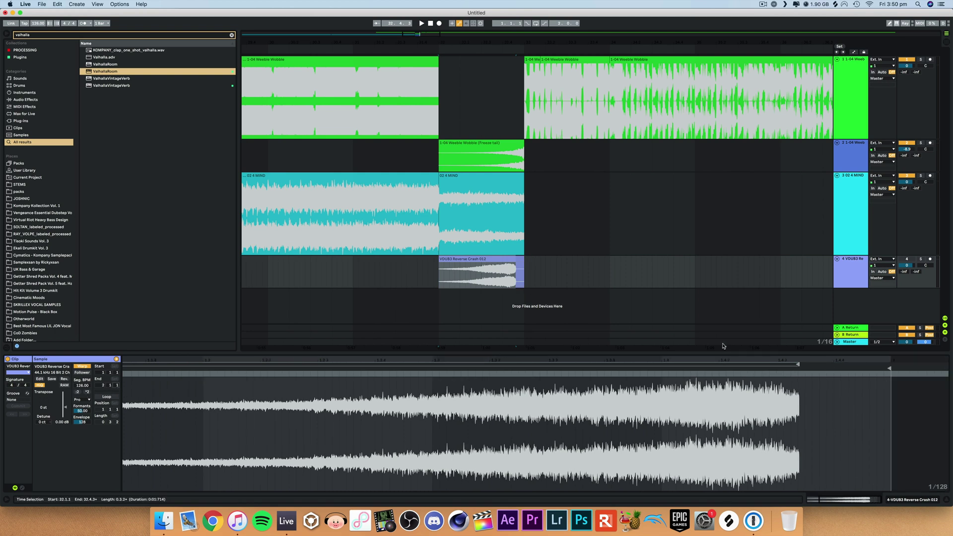
pyautogui.click(800, 375)
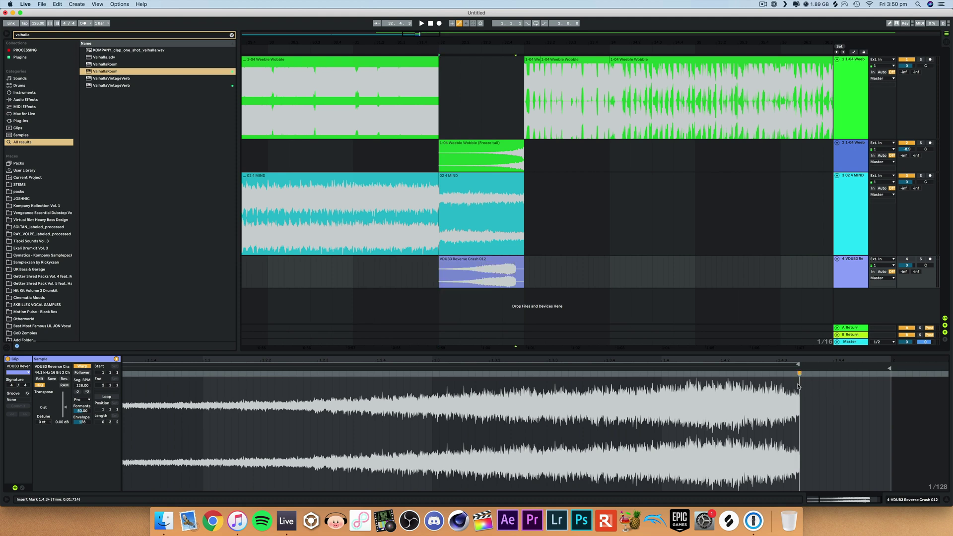
pyautogui.moveTo(799, 378); pyautogui.dragTo(889, 378)
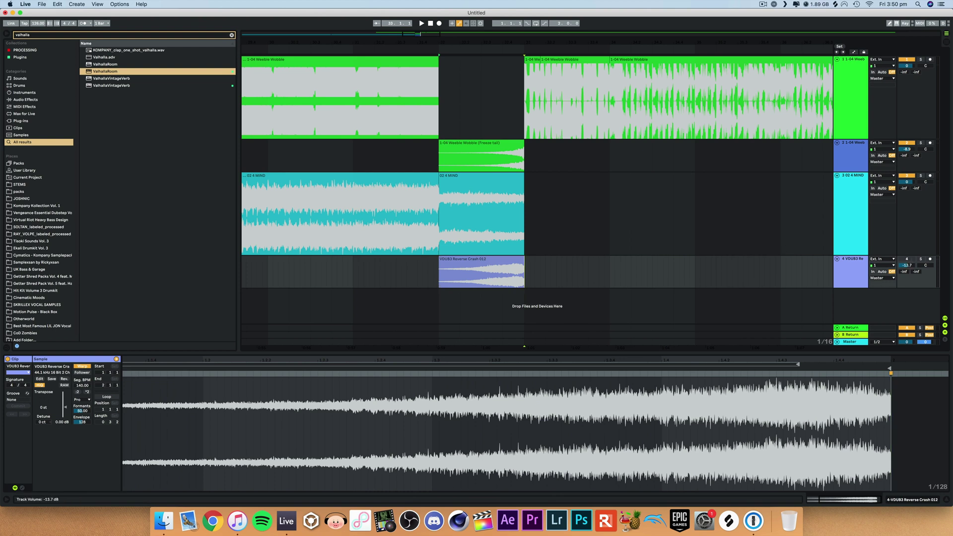
# Lower the reverse crash track's volume and play it soloed together with the reversed reverb tail.
pyautogui.click(922, 259)
pyautogui.click(922, 143)
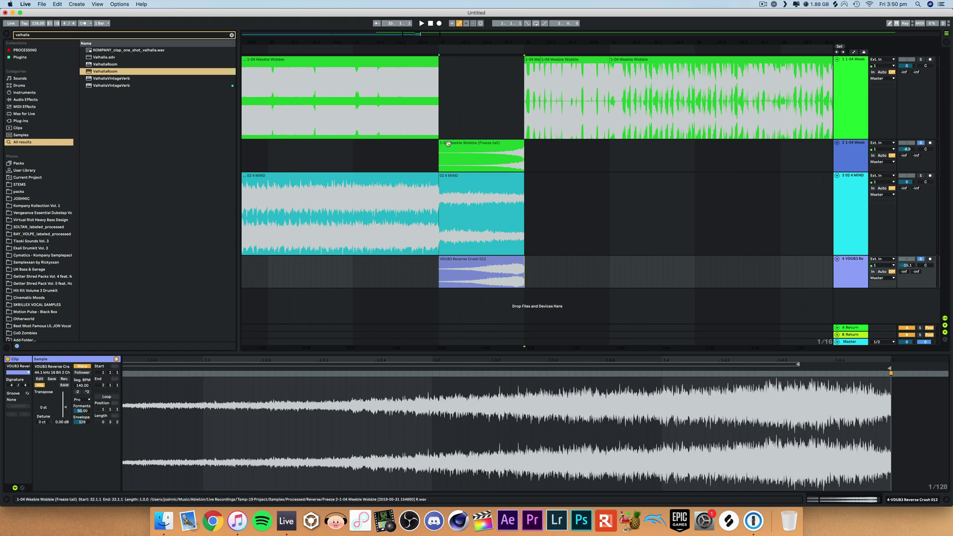
pyautogui.click(448, 143)
pyautogui.press('space')
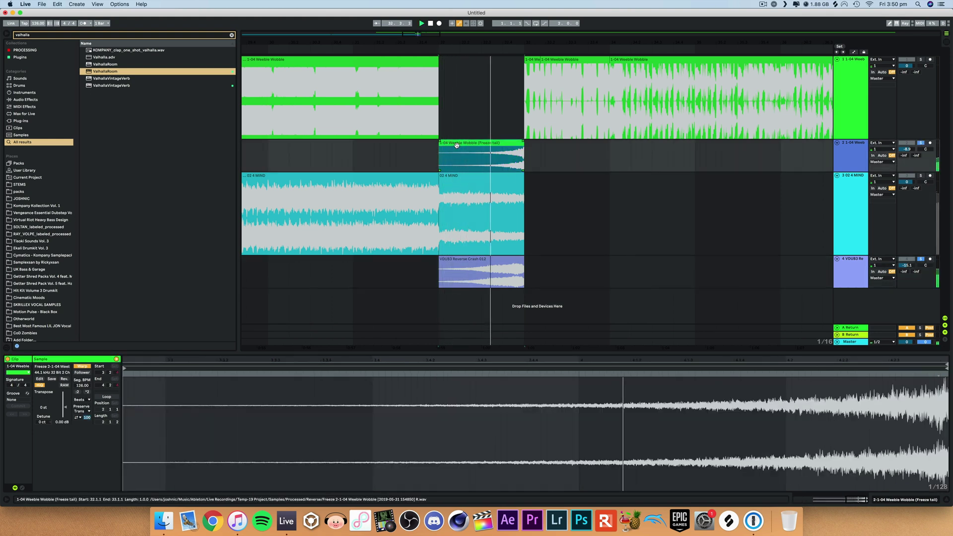
# Clear the solos and play the full transition from 30.1.2 into the drop.
pyautogui.click(920, 261)
pyautogui.click(273, 271)
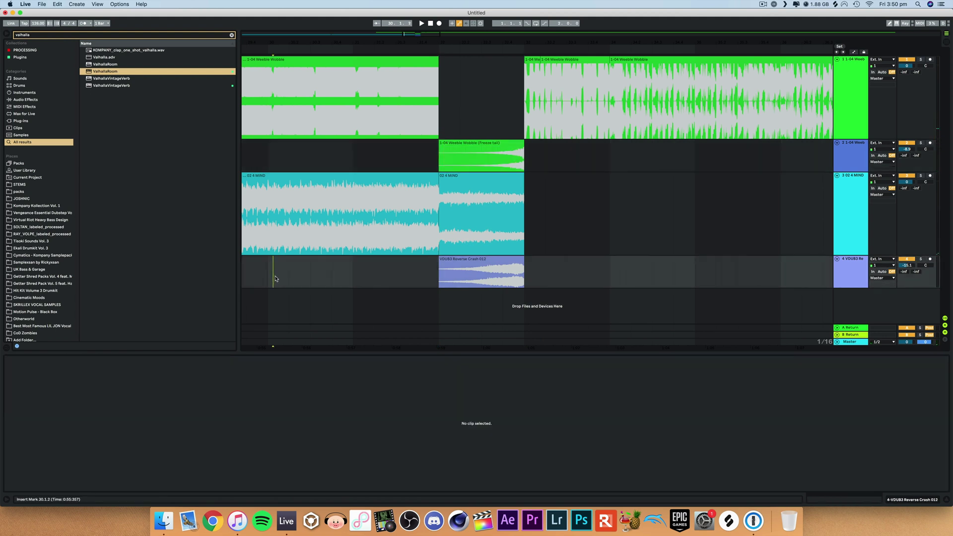
pyautogui.press('space')
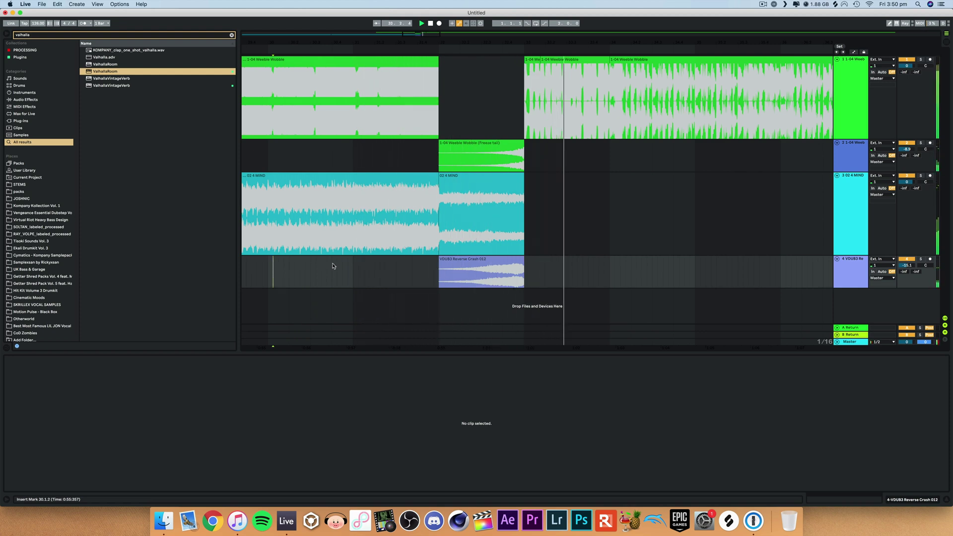
# Solo the reverse crash and set its transpose to 3 st and formants to 0.00 while auditioning the clip.
pyautogui.click(496, 278)
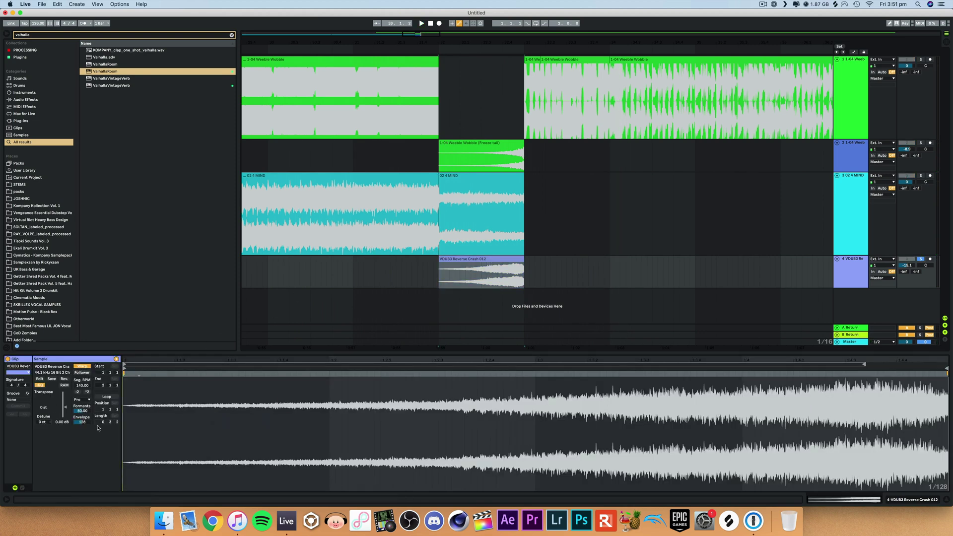
pyautogui.press('space')
pyautogui.moveTo(47, 404); pyautogui.dragTo(44, 396)
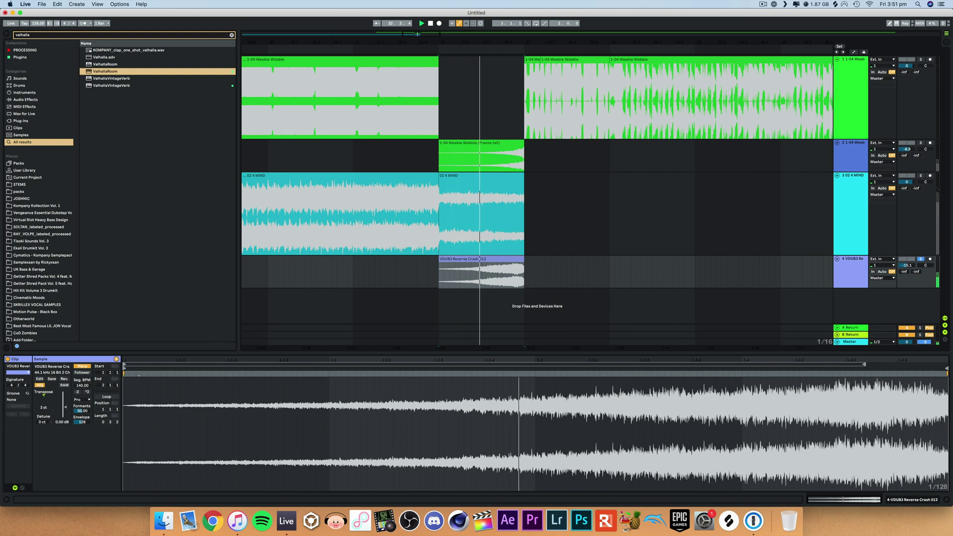
pyautogui.moveTo(83, 405); pyautogui.dragTo(83, 415)
pyautogui.press('space')
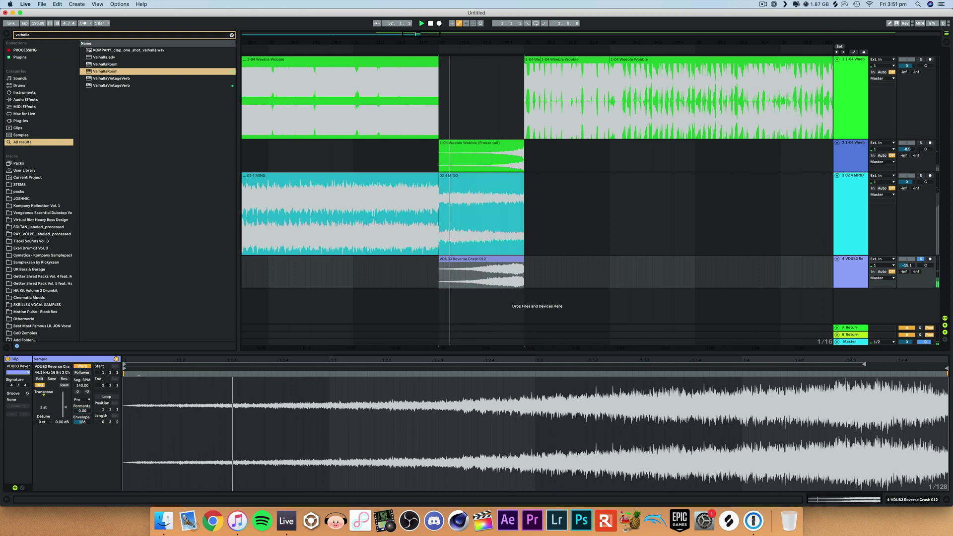
pyautogui.press('space')
pyautogui.click(493, 272)
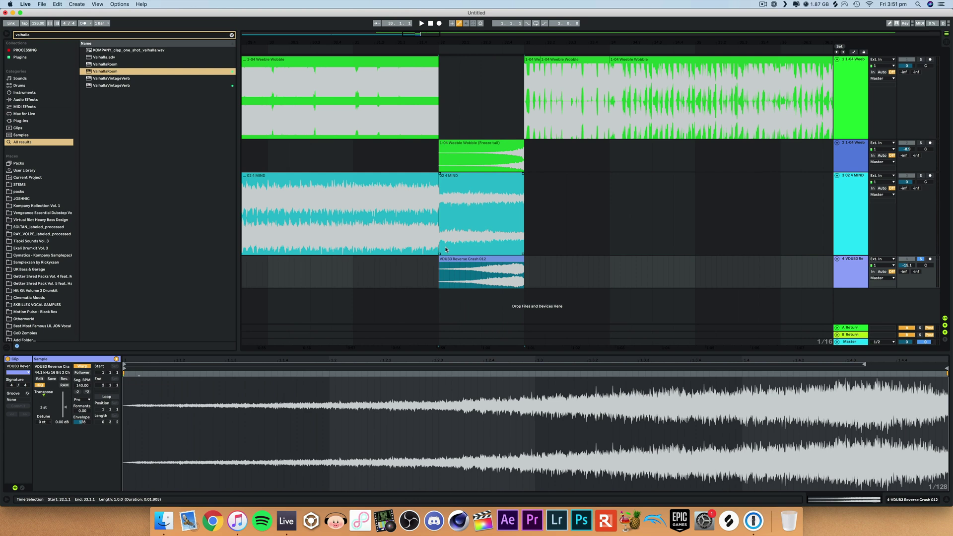
pyautogui.press('a')
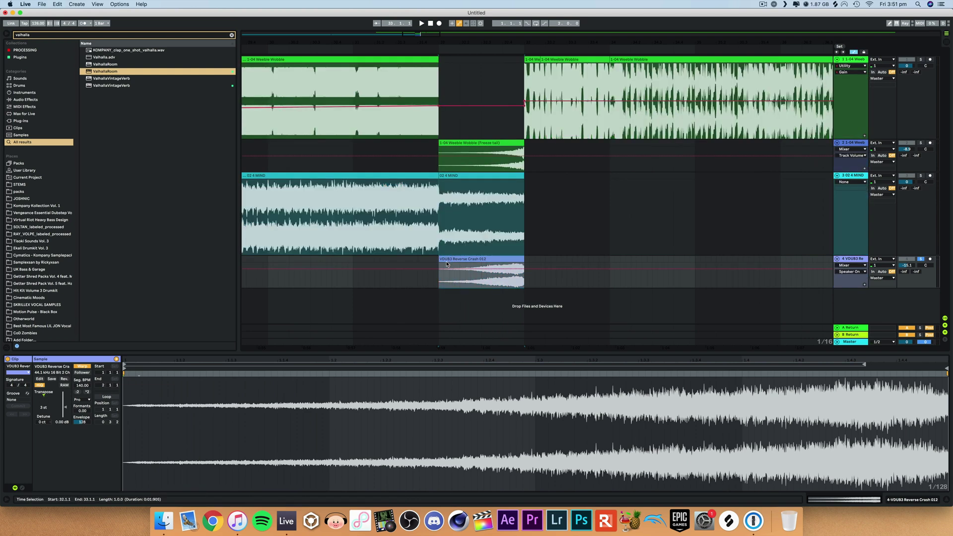
pyautogui.press('a')
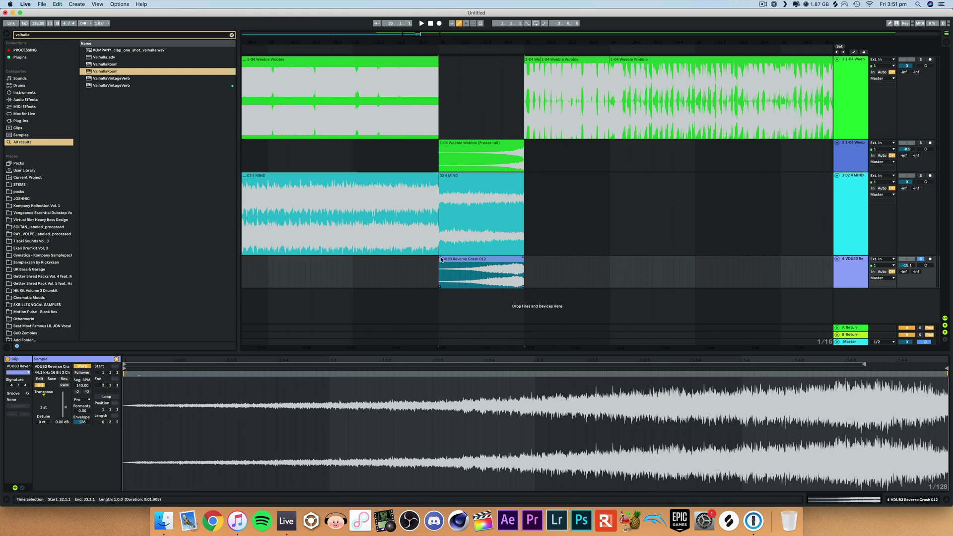
# Add a fade-in across the full length of the reverse crash clip and lower its track volume to -19.0 dB.
pyautogui.click(443, 259)
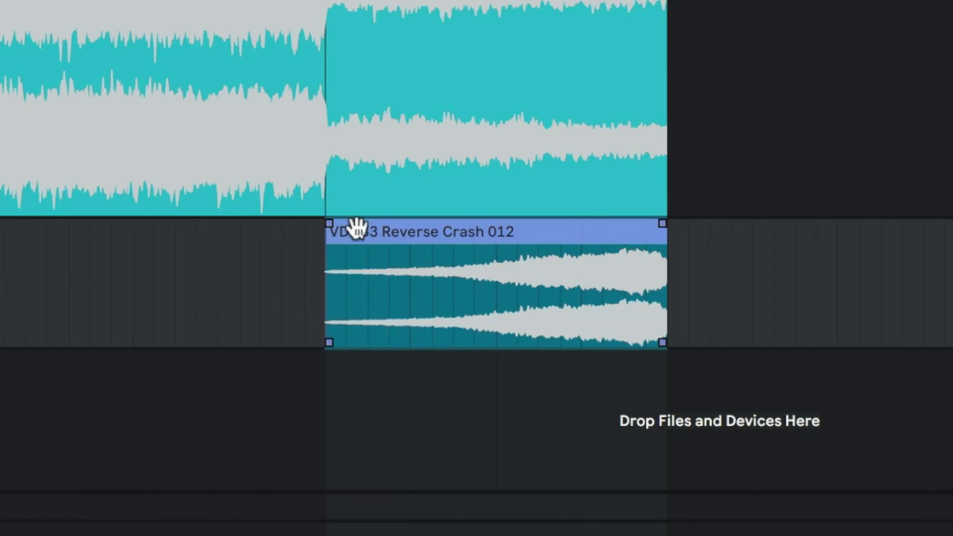
pyautogui.moveTo(329, 221); pyautogui.dragTo(911, 279)
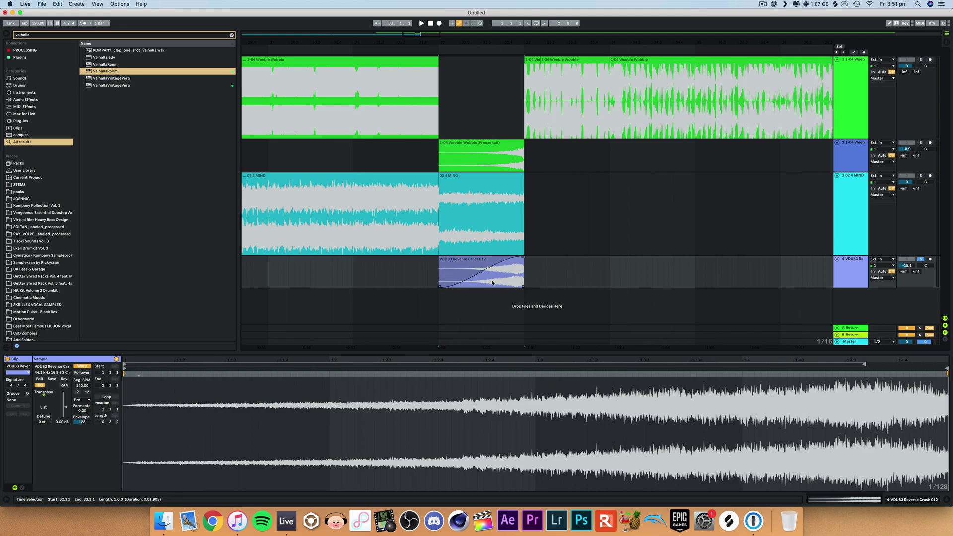
pyautogui.moveTo(908, 265); pyautogui.dragTo(907, 281)
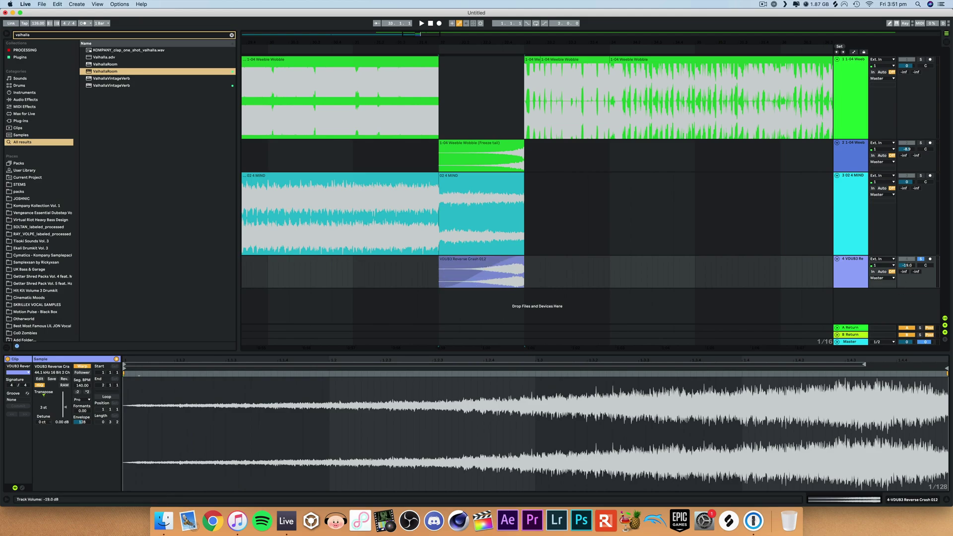
# Play the full transition from 31.1.2 into the drop.
pyautogui.click(359, 280)
pyautogui.press('space')
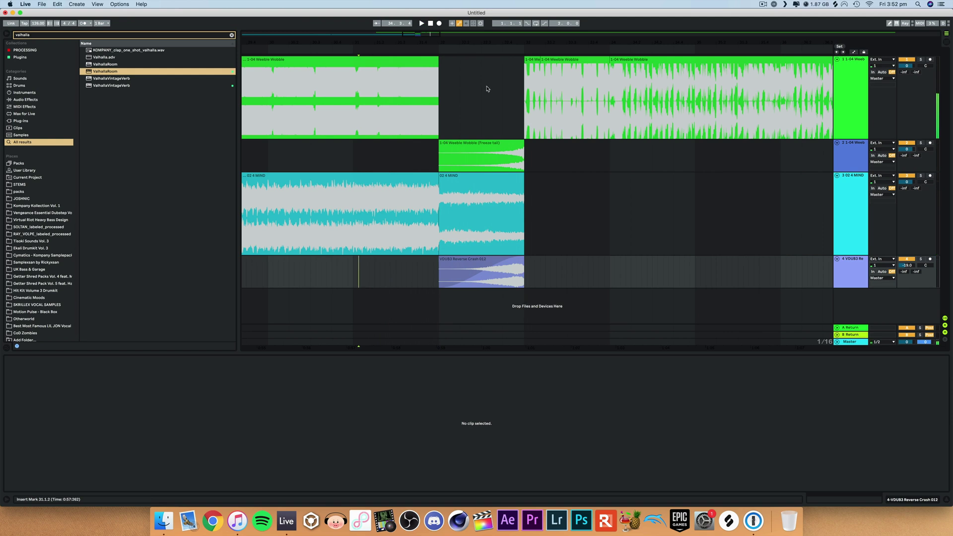
# Search the browser for "edits", load the EDITS MASTER.adg rack onto the master track and close its Ozone 7 Maximizer window.
pyautogui.moveTo(416, 34); pyautogui.dragTo(416, 25)
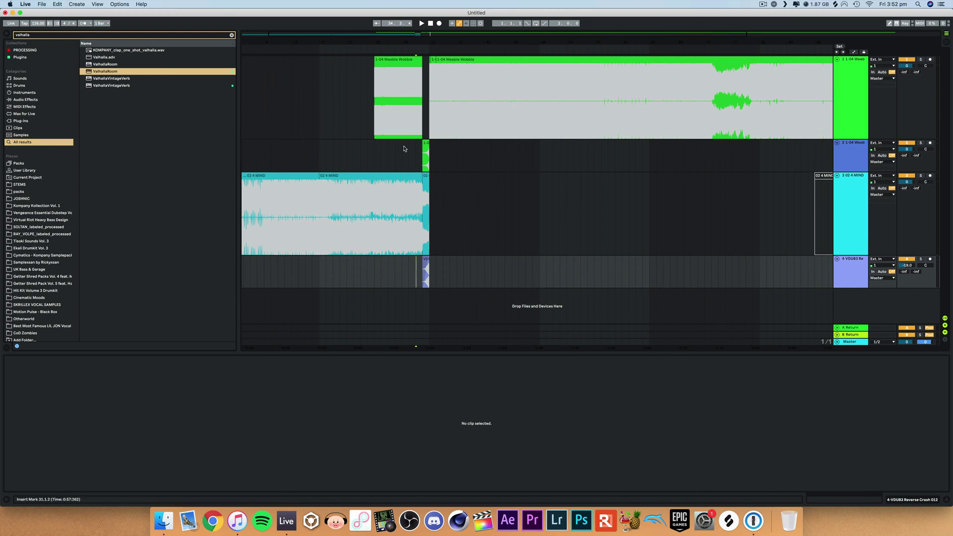
pyautogui.click(389, 132)
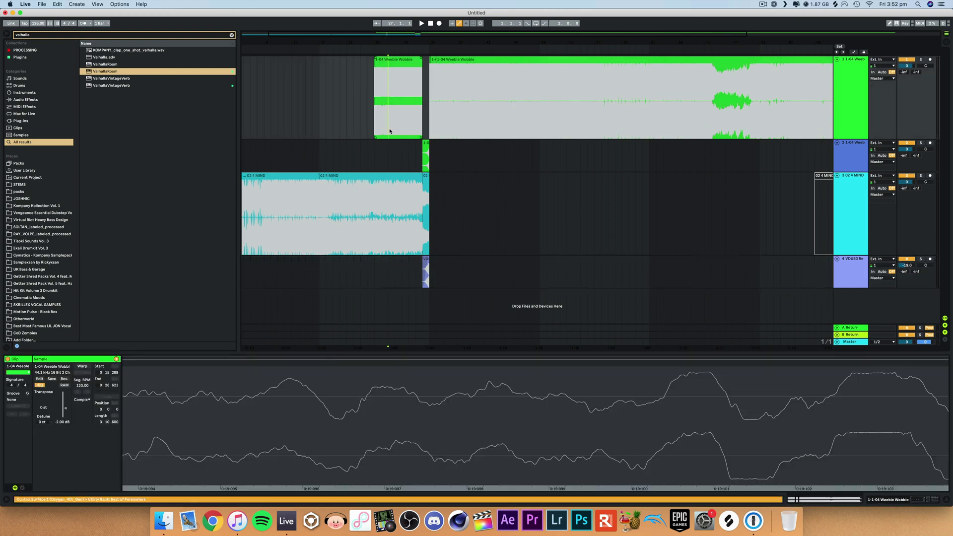
pyautogui.click(385, 345)
pyautogui.press('super+f')
pyautogui.write('edits')
pyautogui.moveTo(102, 50); pyautogui.dragTo(137, 90)
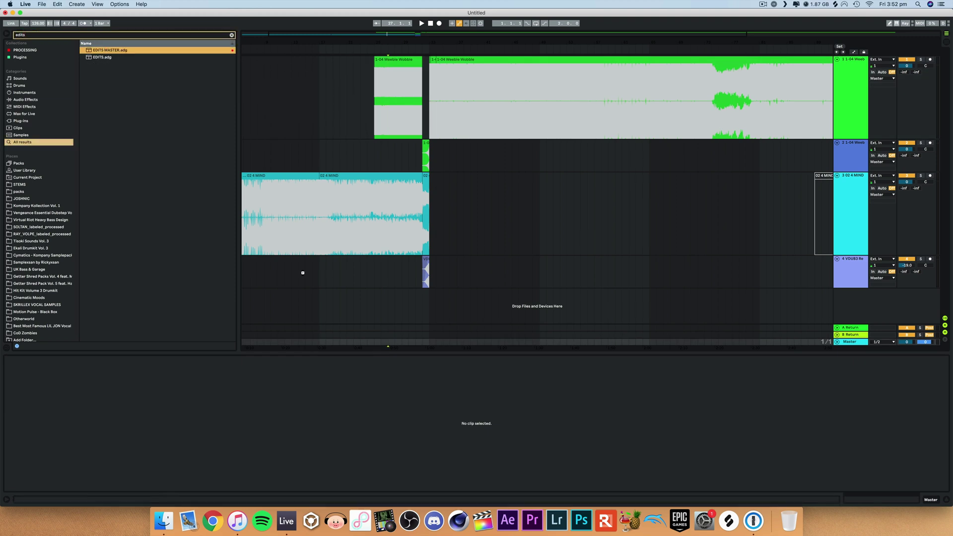
pyautogui.moveTo(168, 435); pyautogui.dragTo(159, 447)
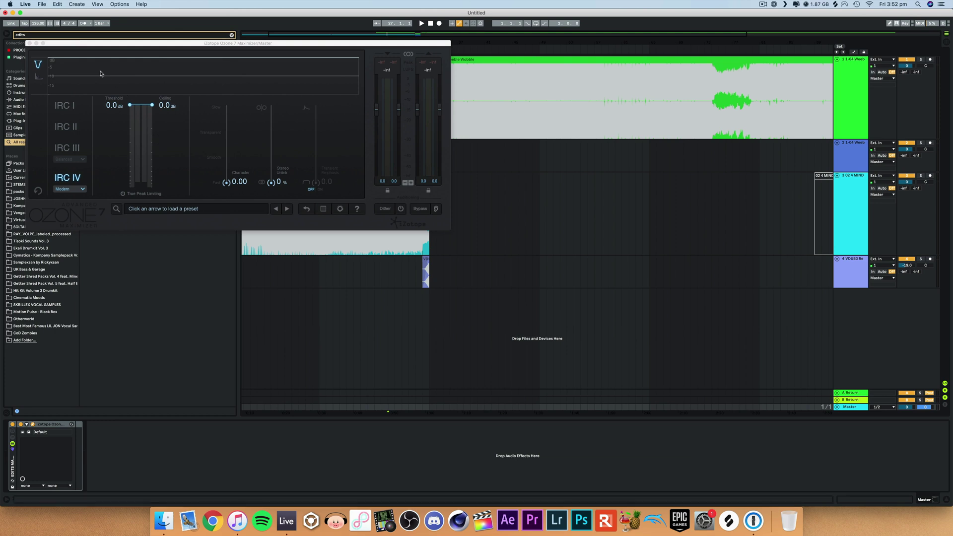
pyautogui.click(30, 43)
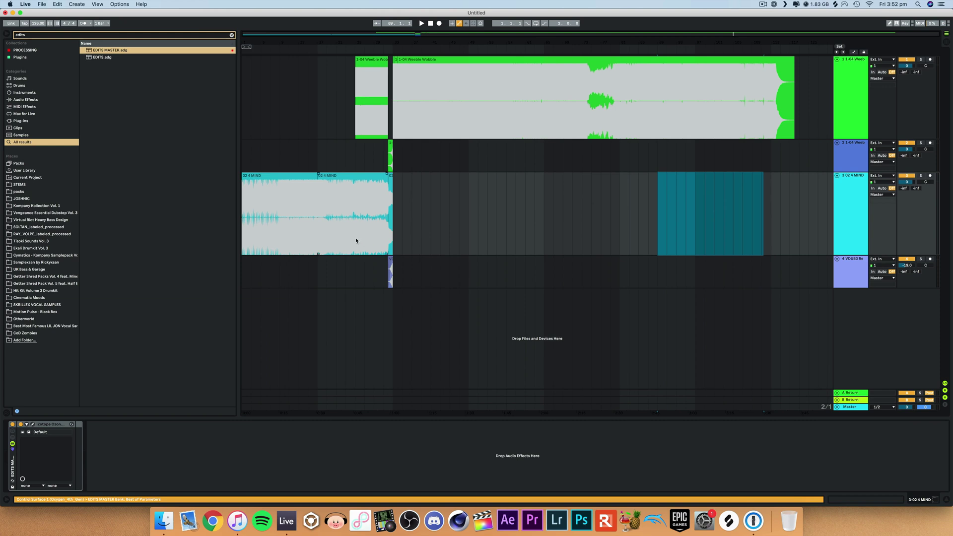
# Show the automation lanes and play the edit from 25.1.1, where the Weeble Wobble build-up clip starts.
pyautogui.click(354, 131)
pyautogui.press('a')
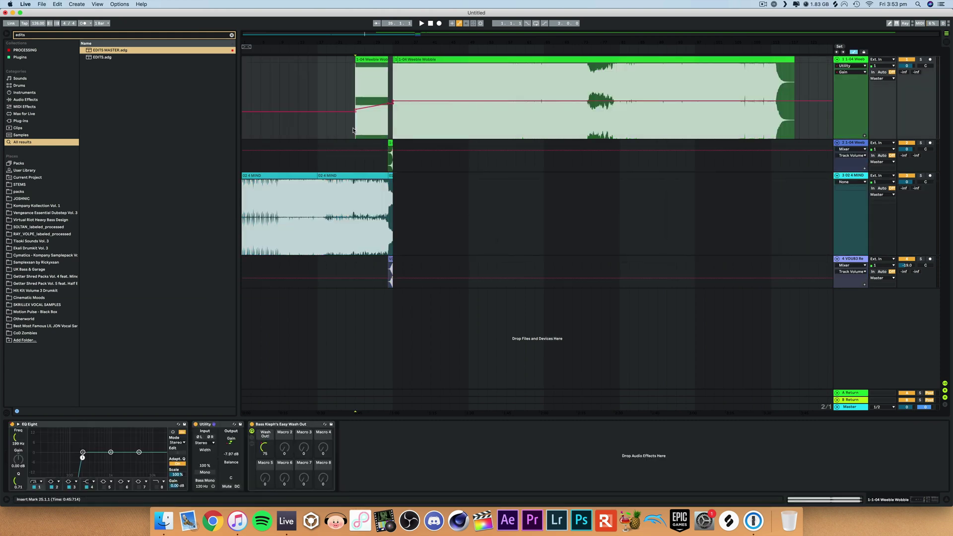
pyautogui.press('space')
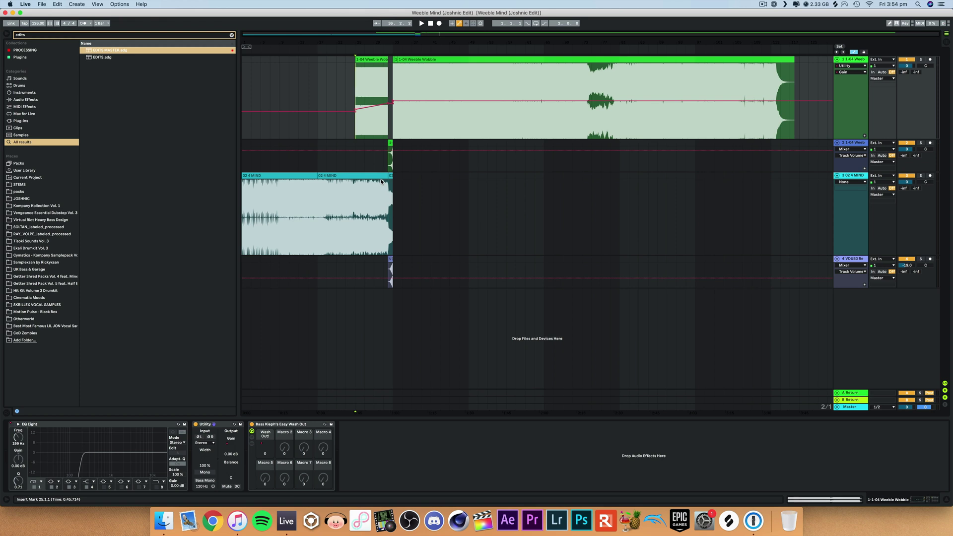
# Open the short 4 MIND clip just before the drop to inspect its sample and warp settings.
pyautogui.moveTo(423, 35); pyautogui.dragTo(419, 38)
pyautogui.click(474, 181)
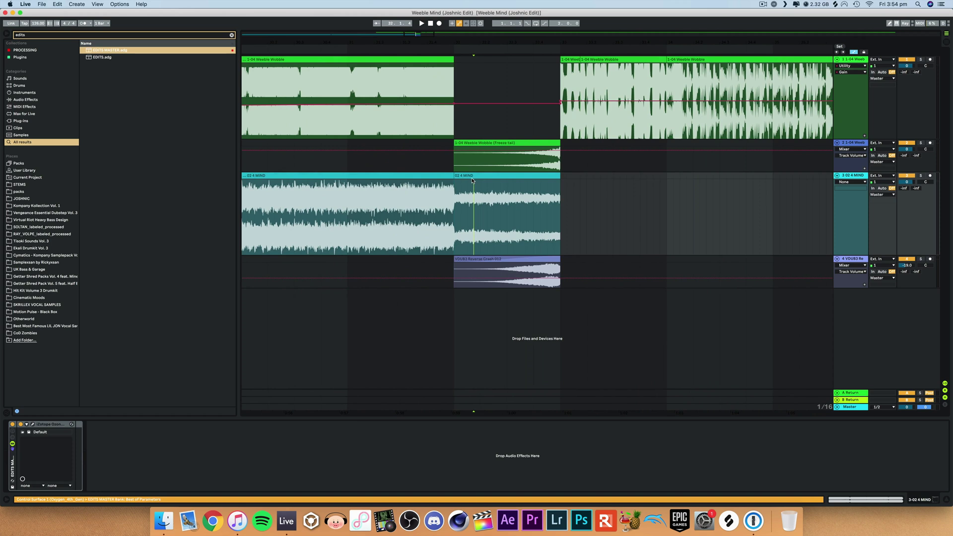
pyautogui.doubleClick(467, 176)
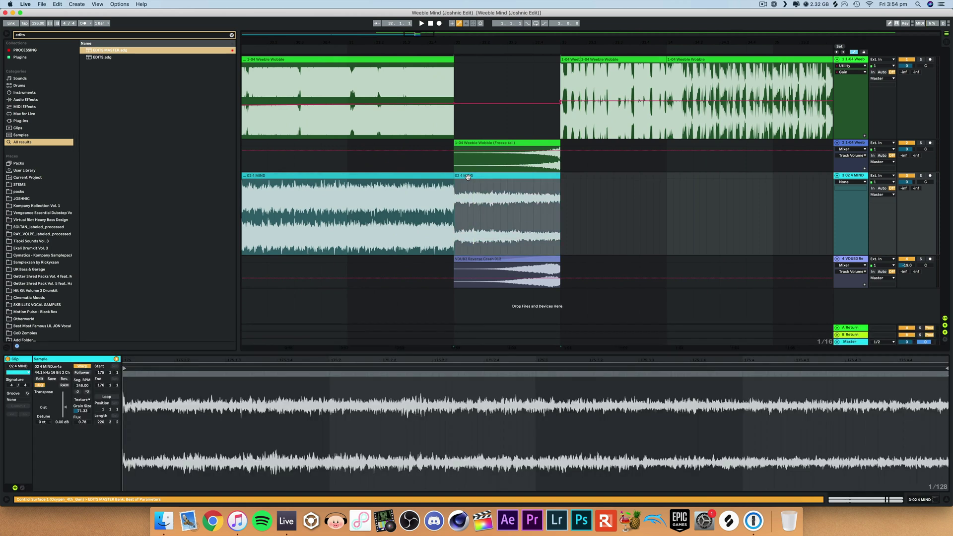